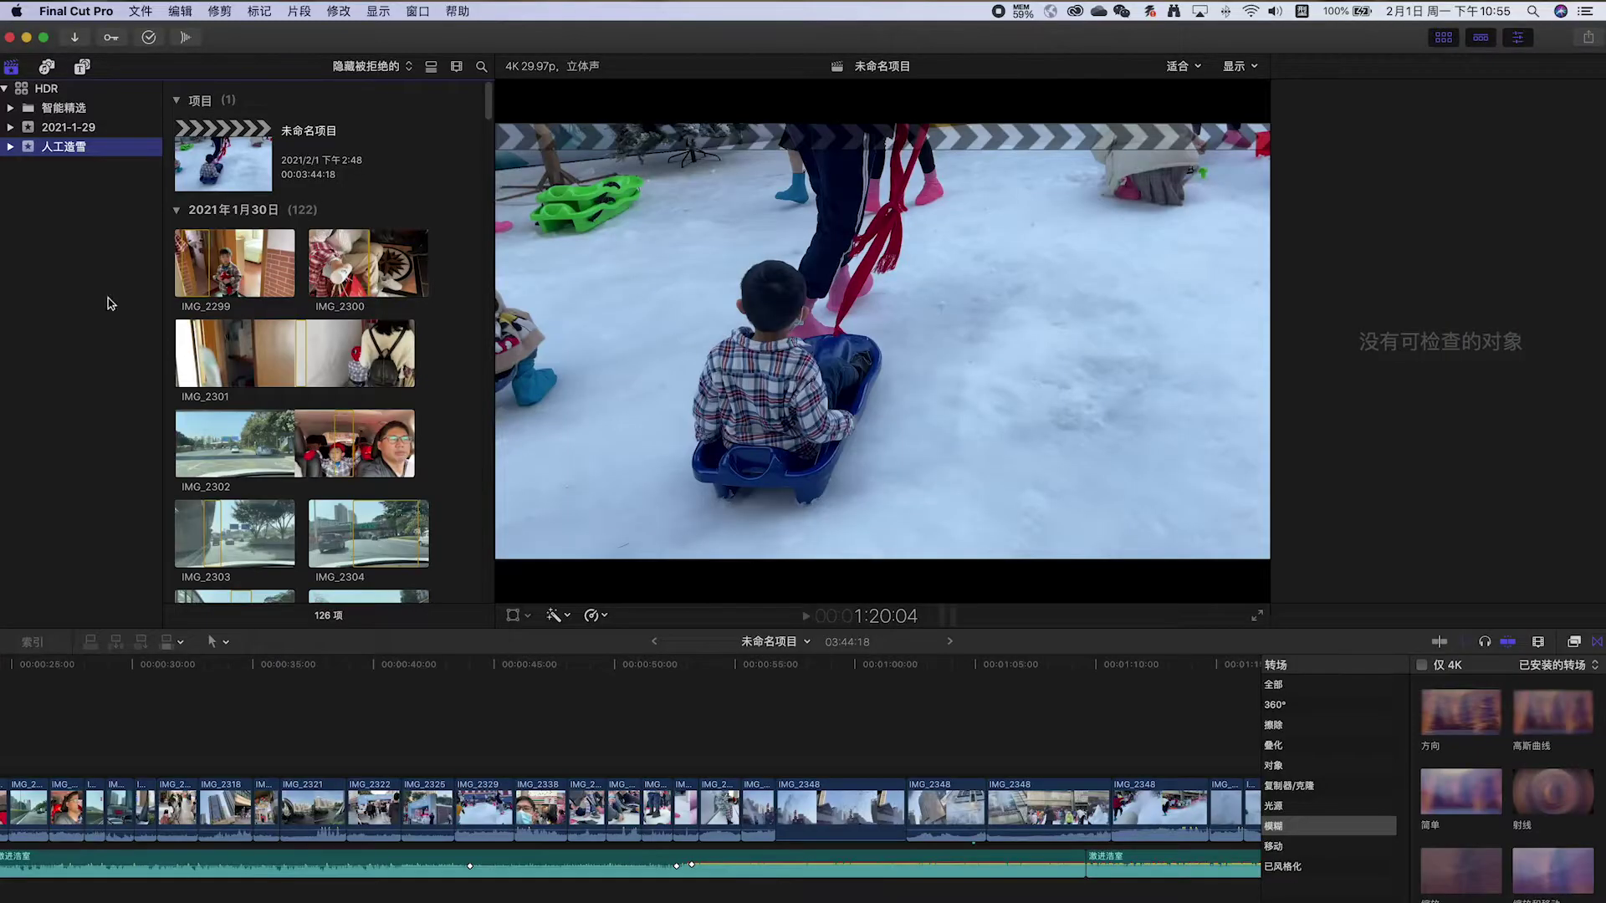
Step: Create a new event named HDR与SDR混剪 in the HDR library
right_click(46, 193)
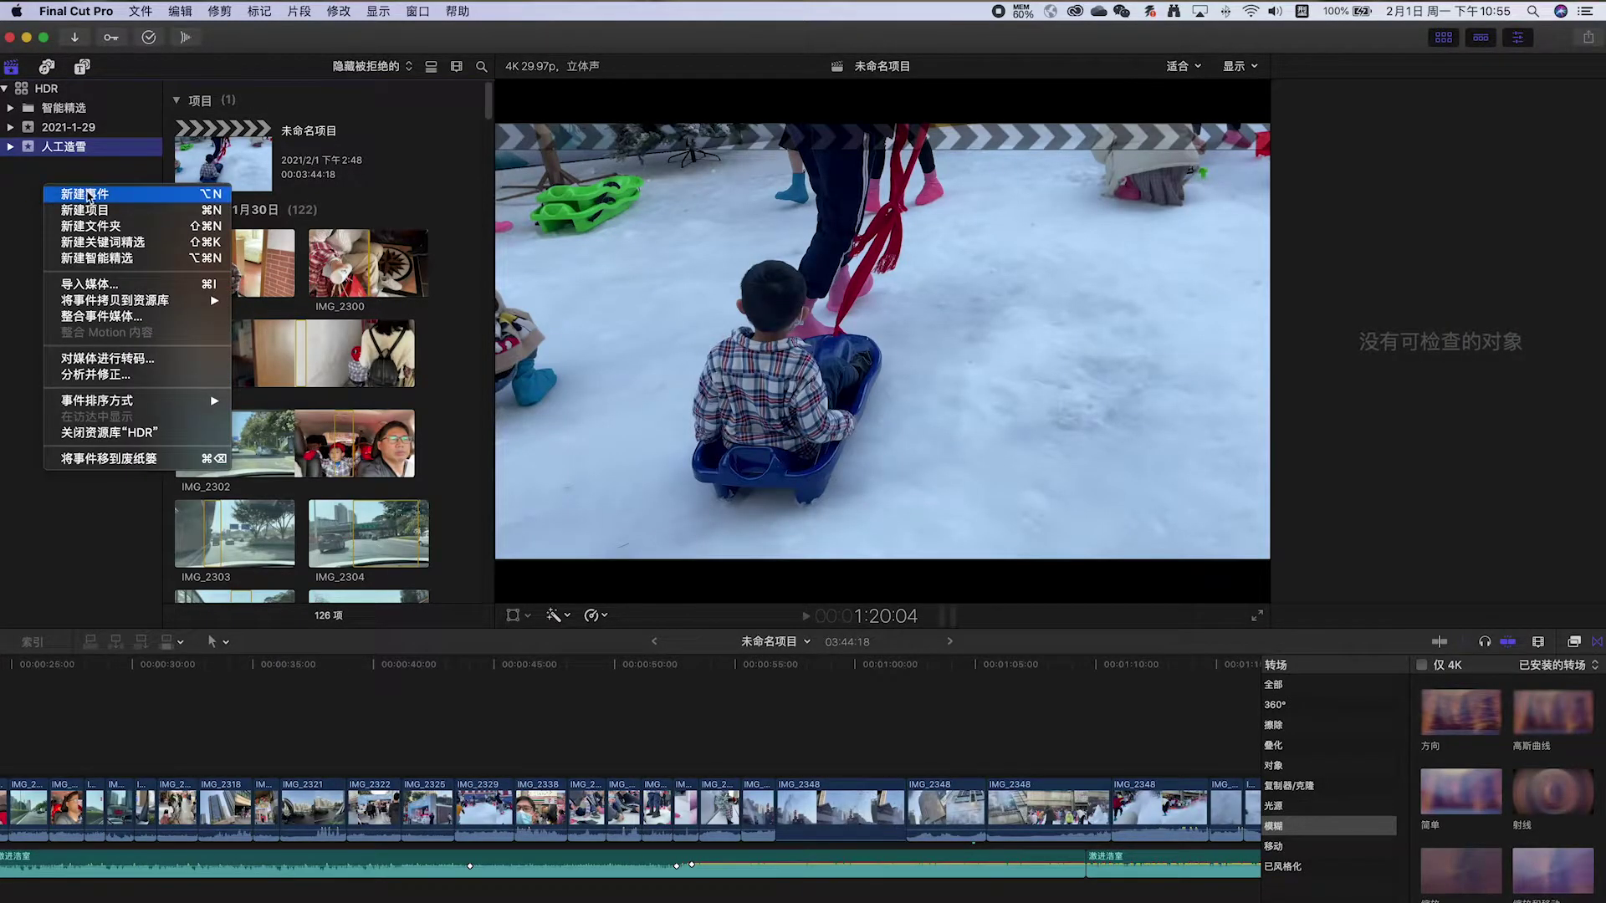
click(88, 195)
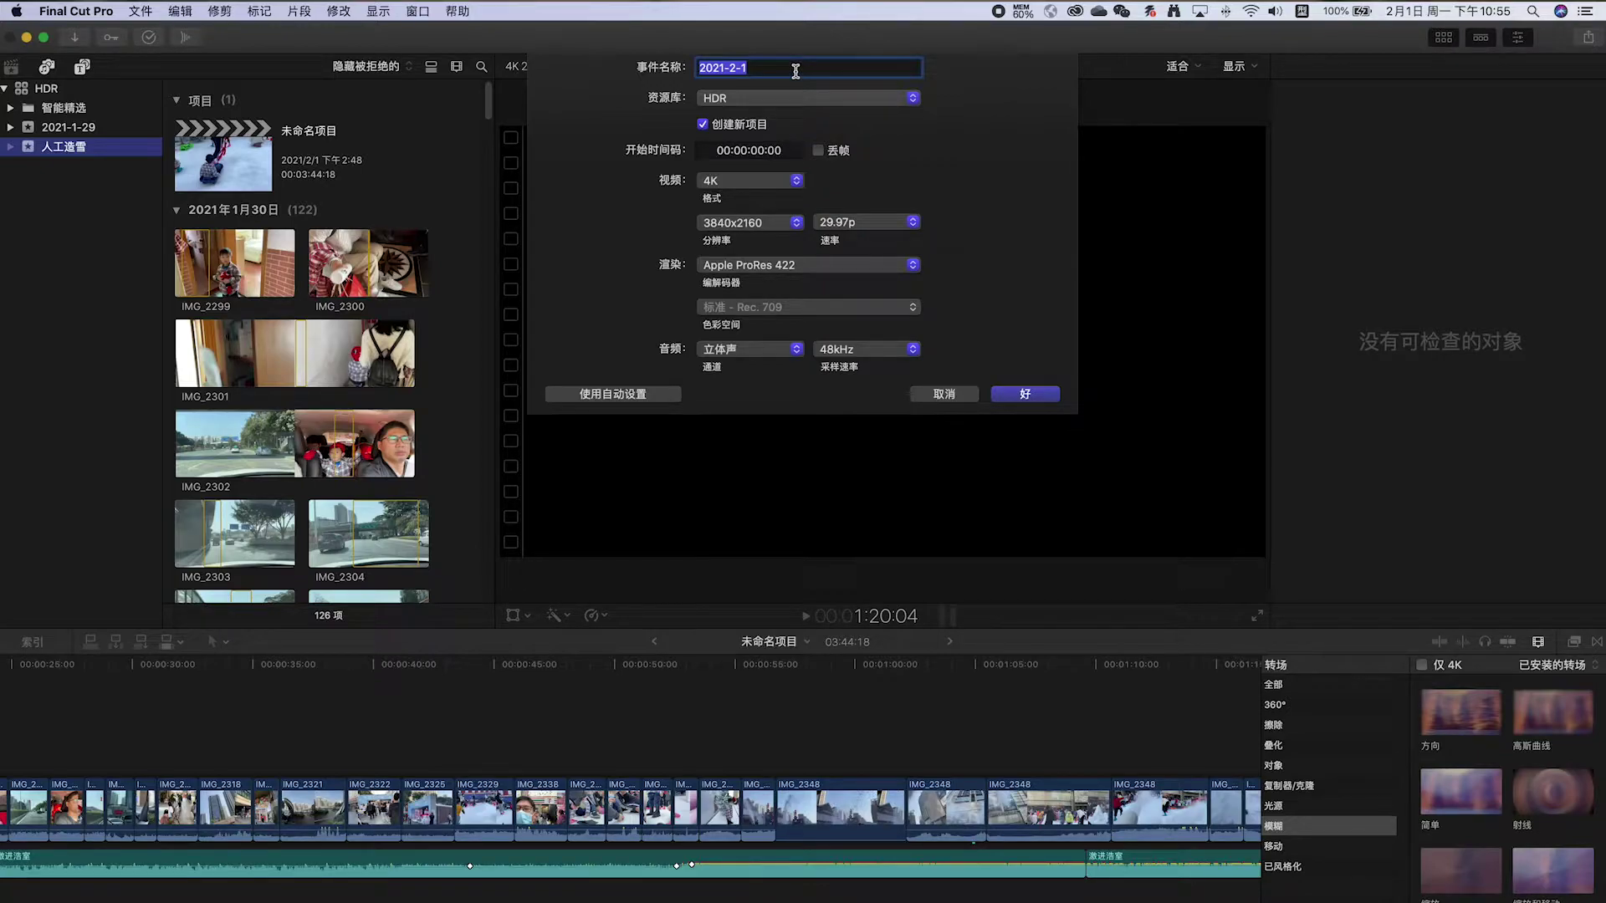
text(HDR)
text(与S)
text(混)
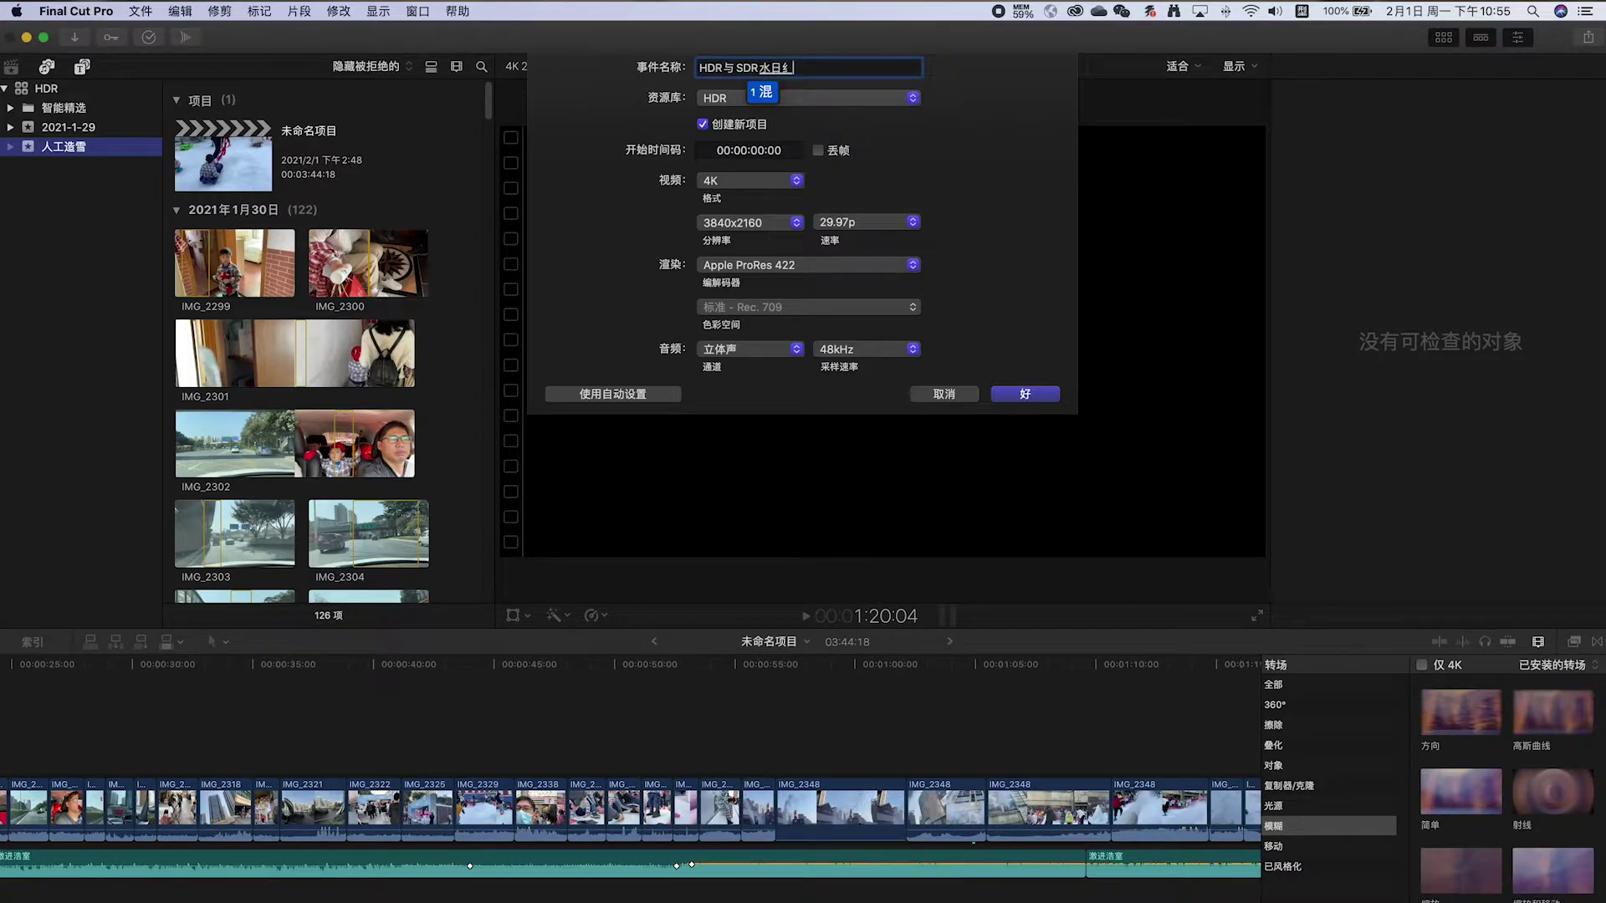
text(uej)
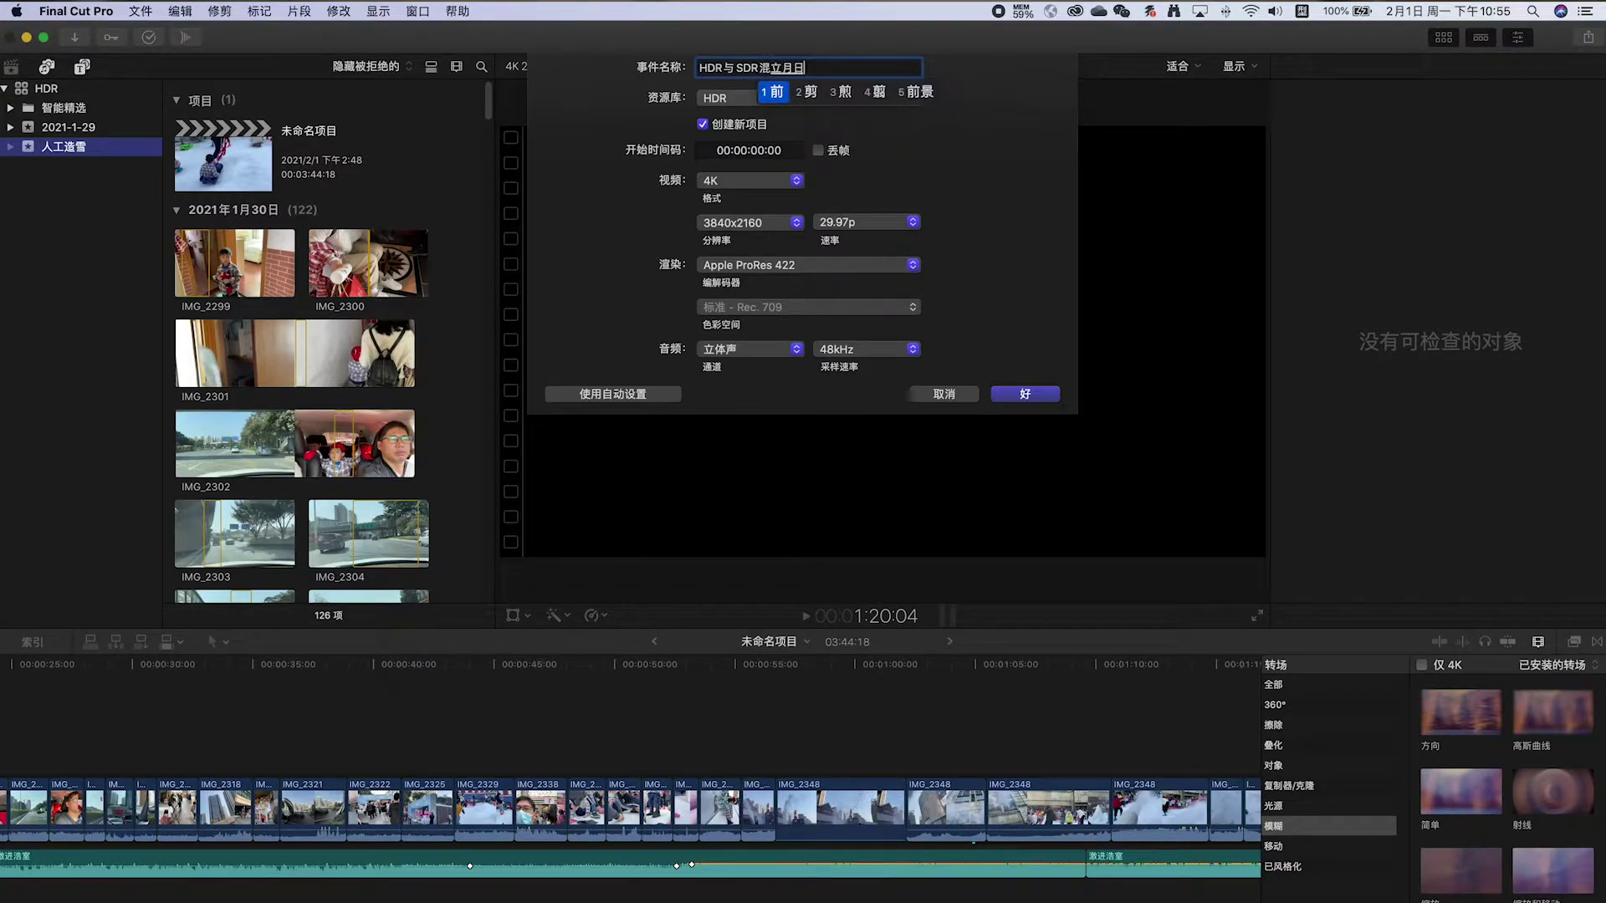
text(2)
key(Return)
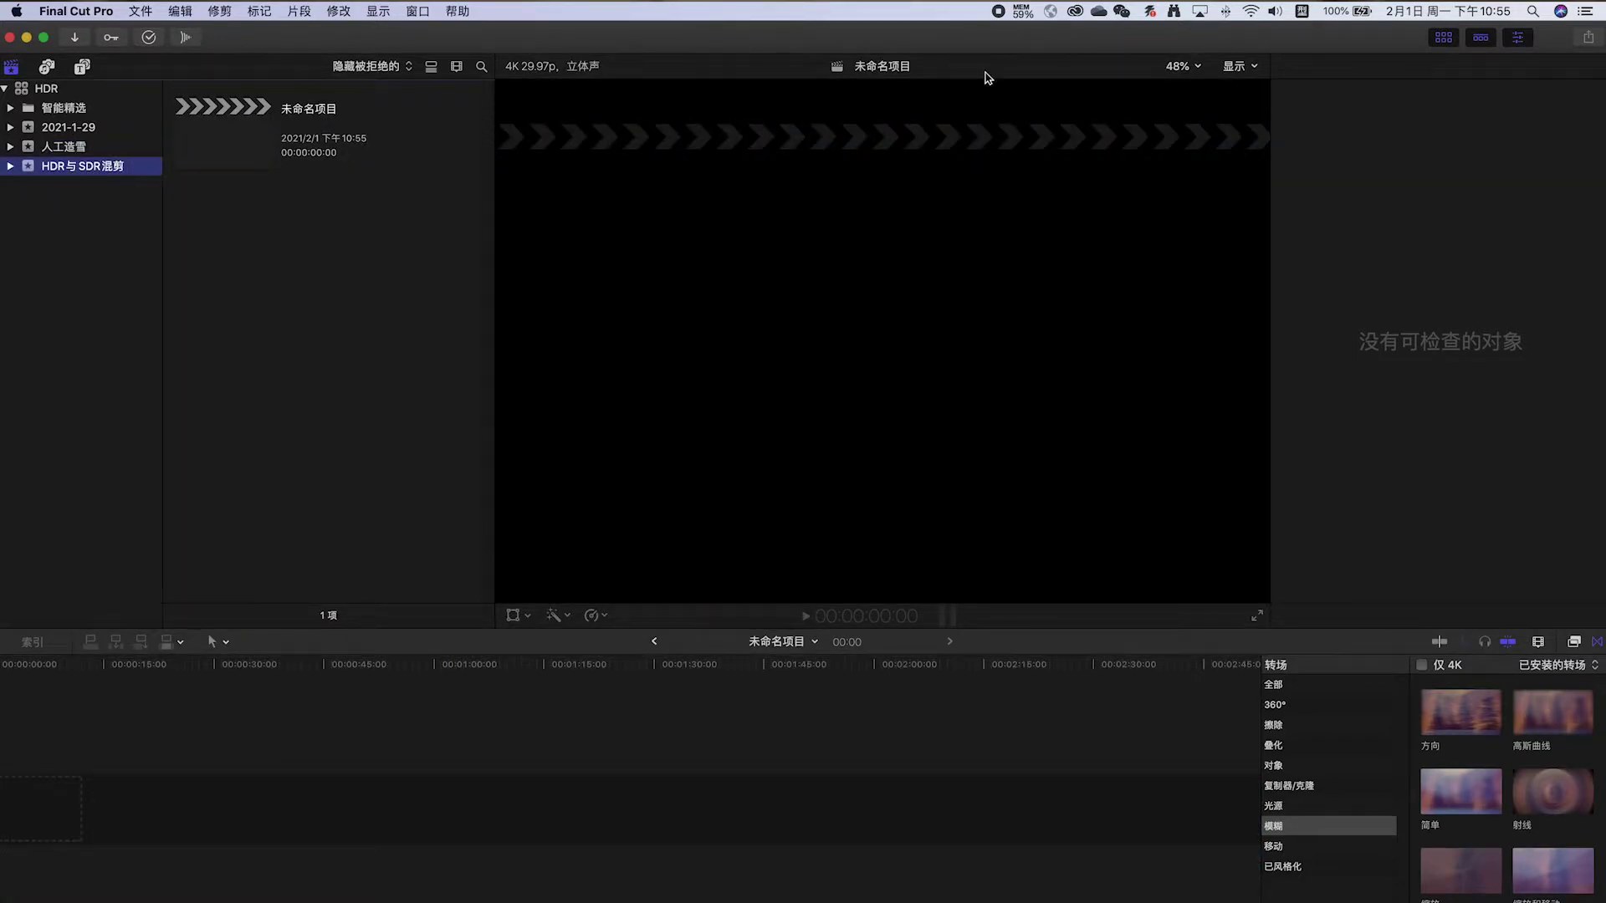
Step: Set the new project's colour space to 广色域 HDR - Rec. 2020 HLG
click(261, 152)
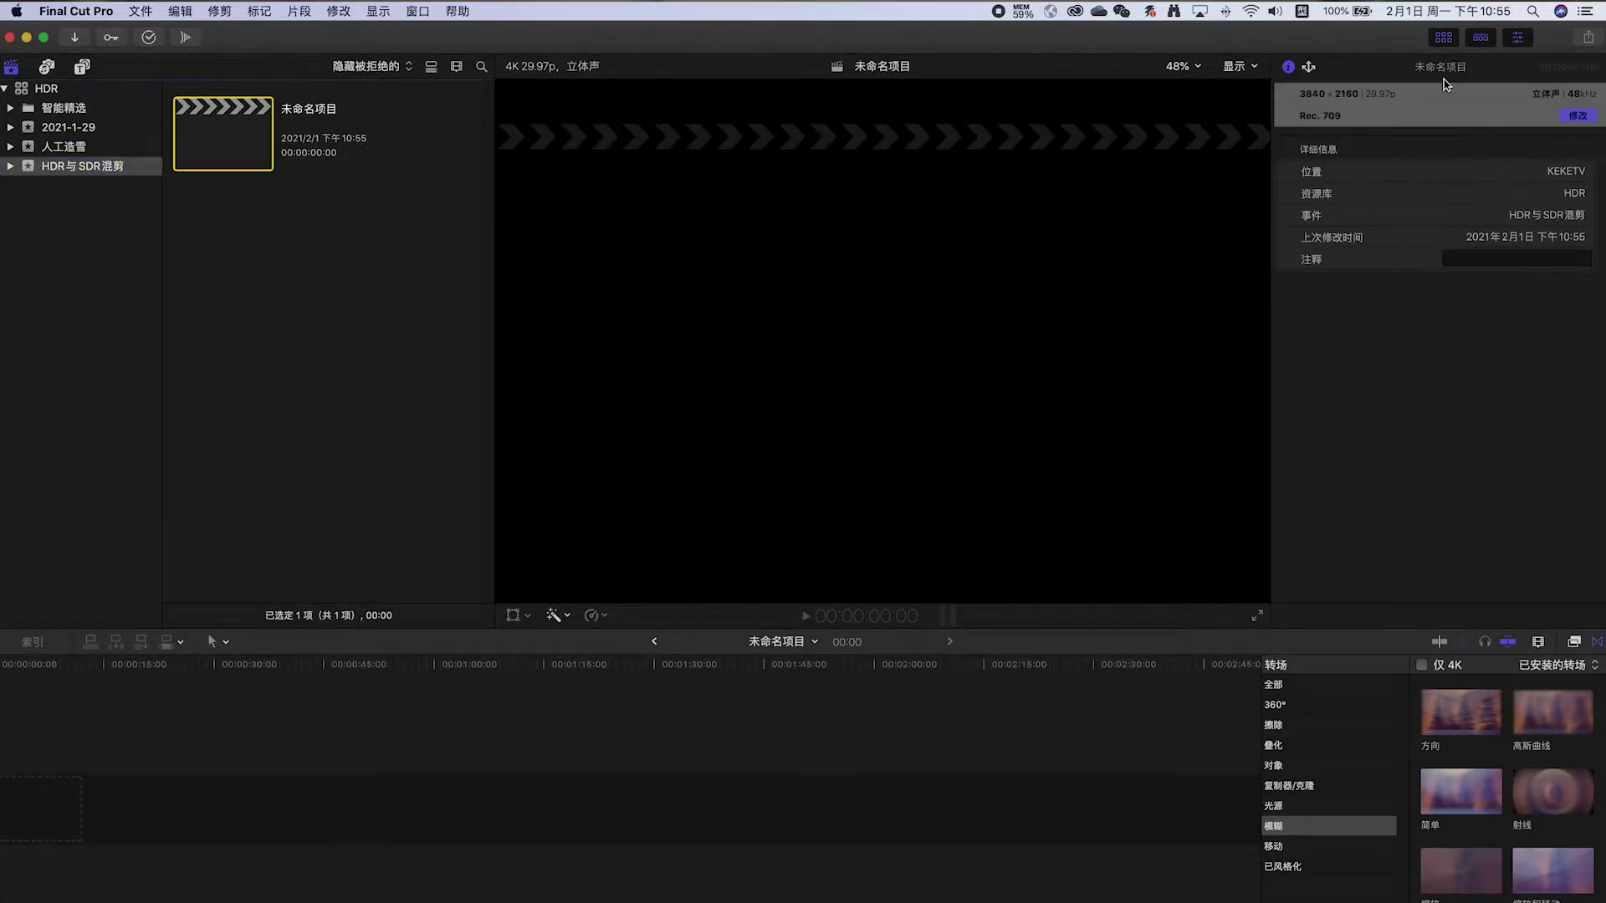
click(1575, 116)
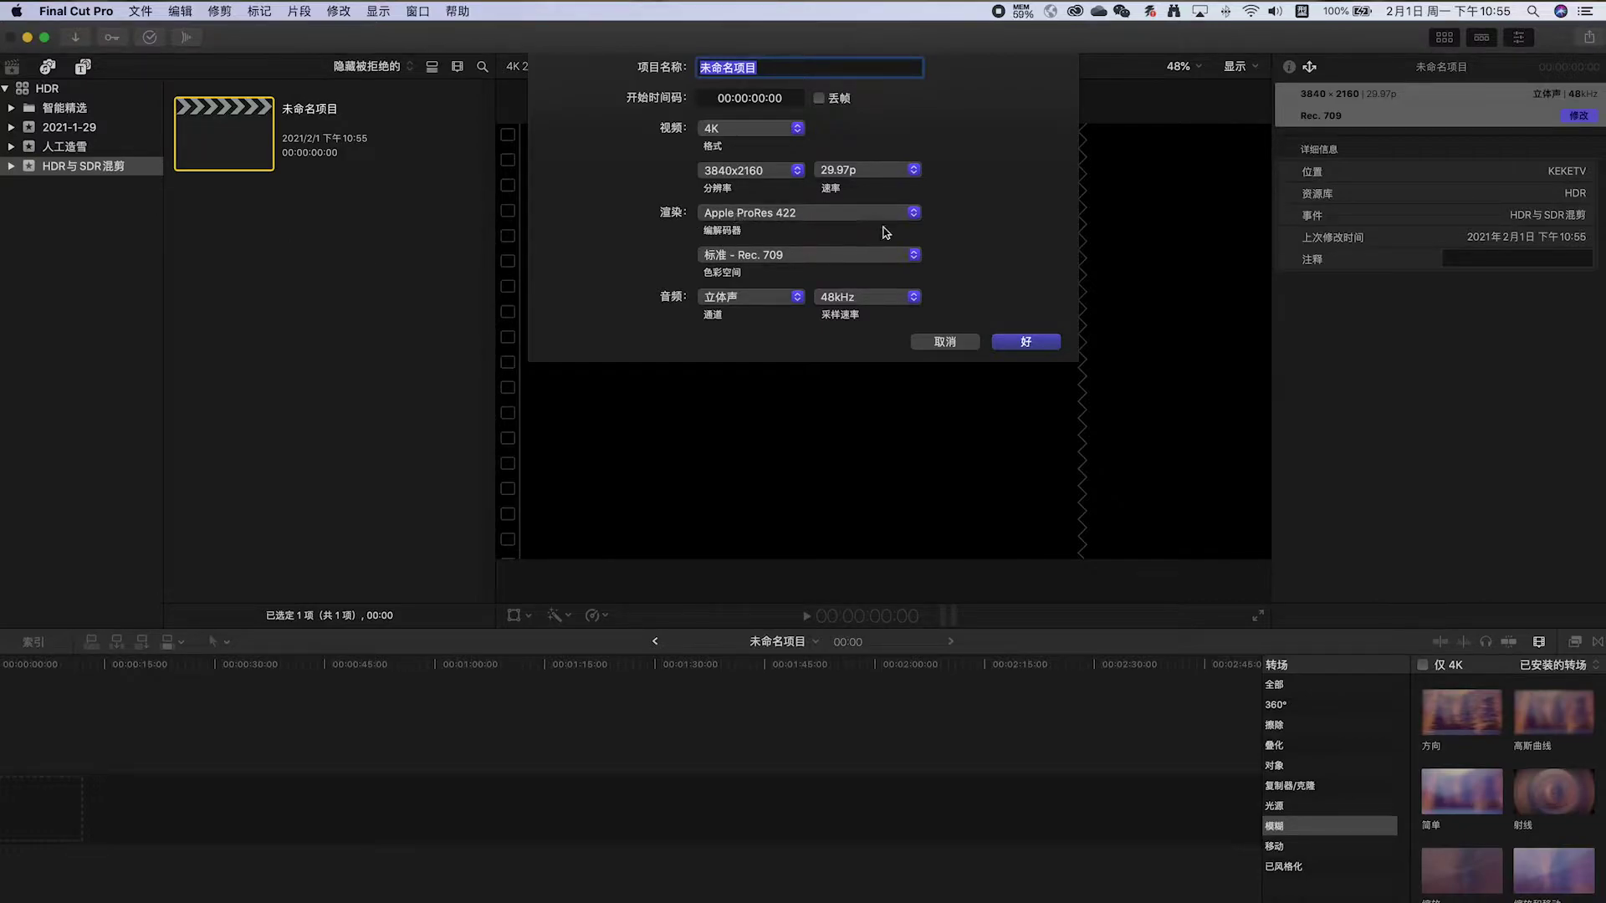
click(885, 256)
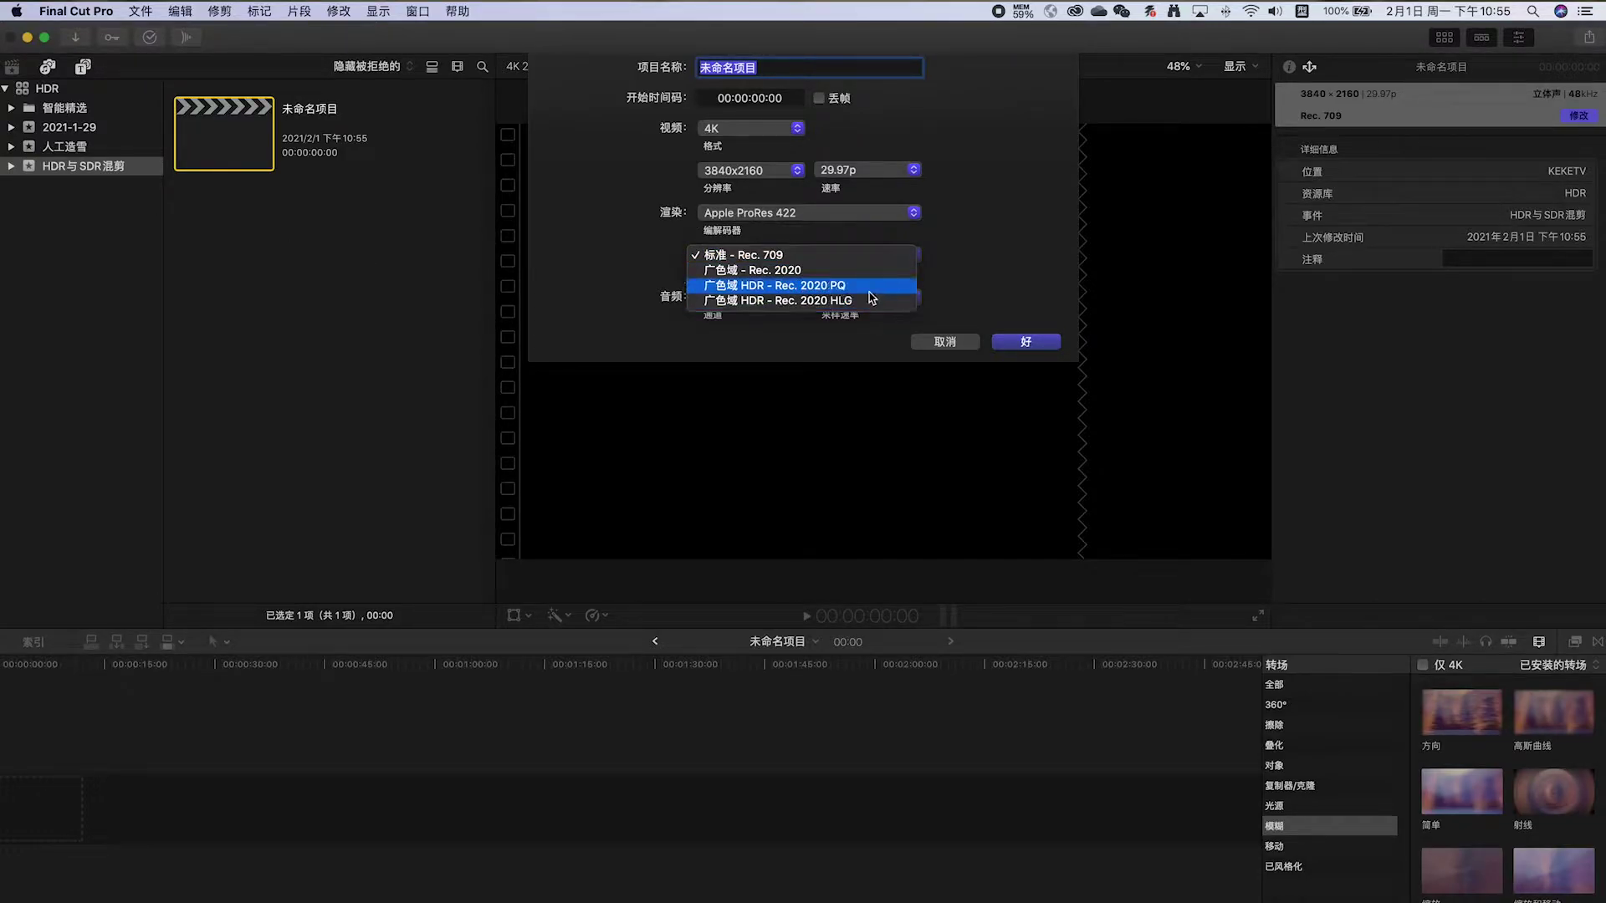
click(802, 309)
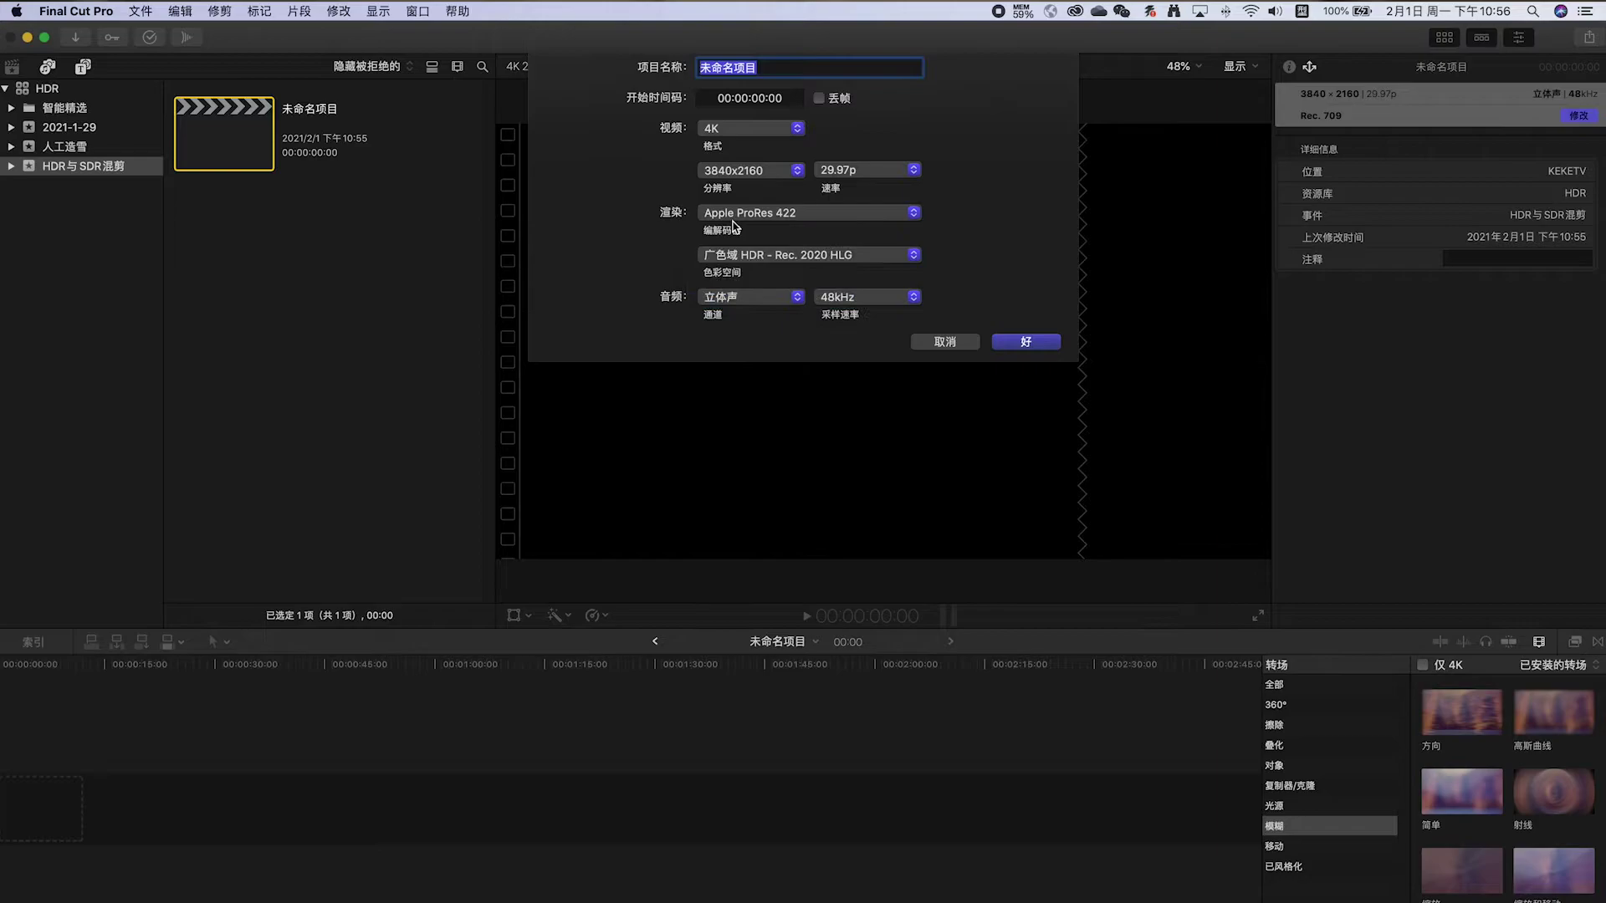
click(1039, 343)
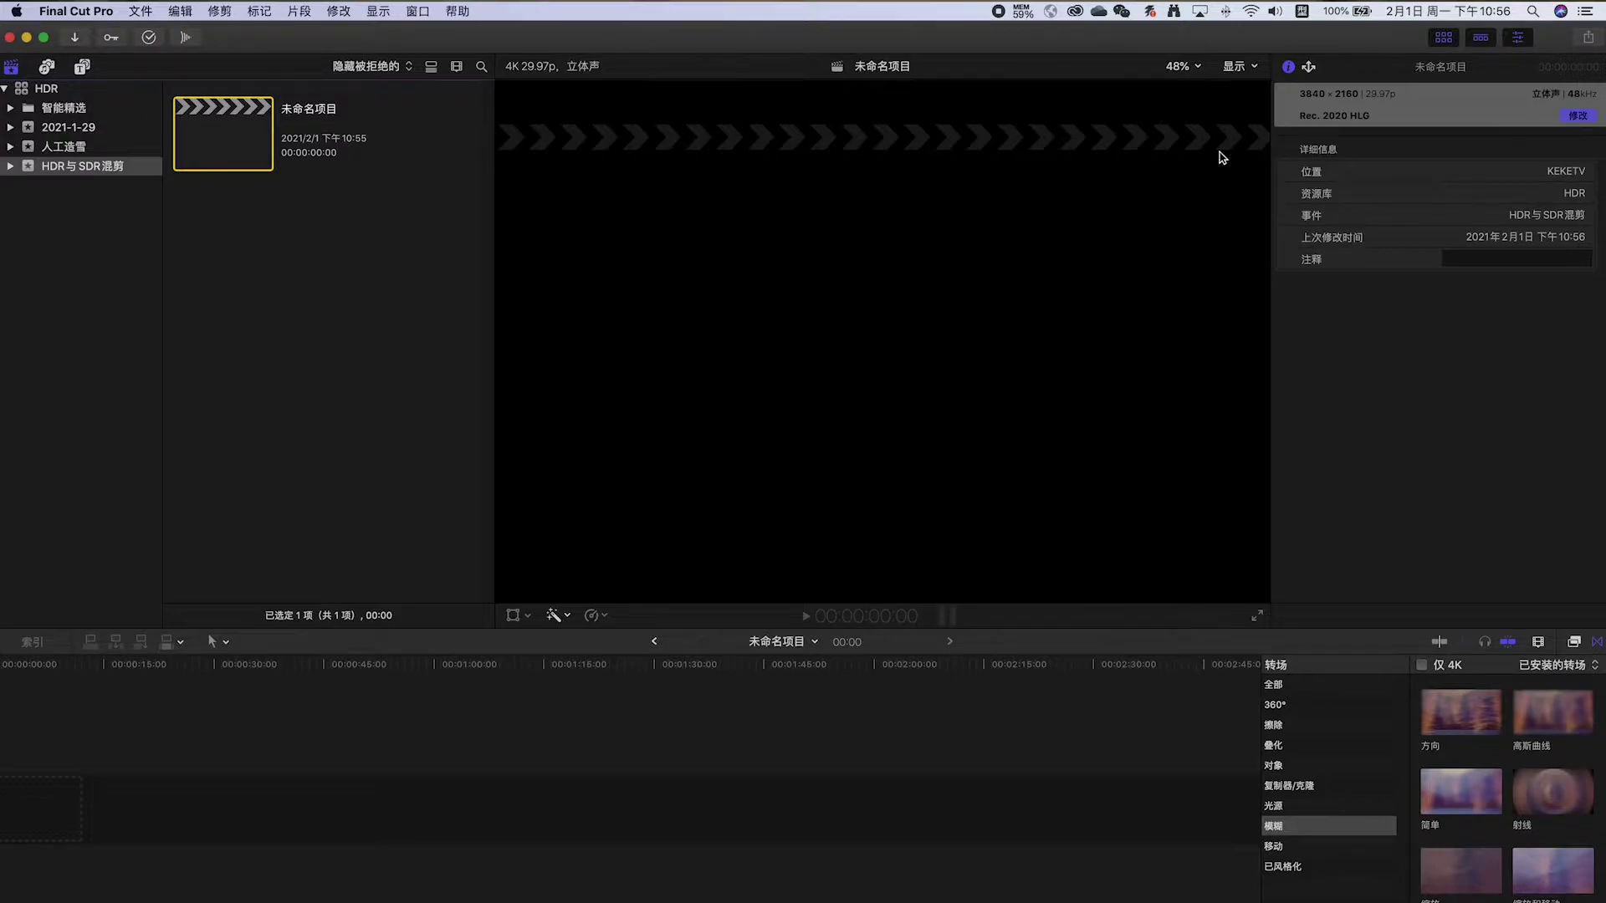
click(49, 89)
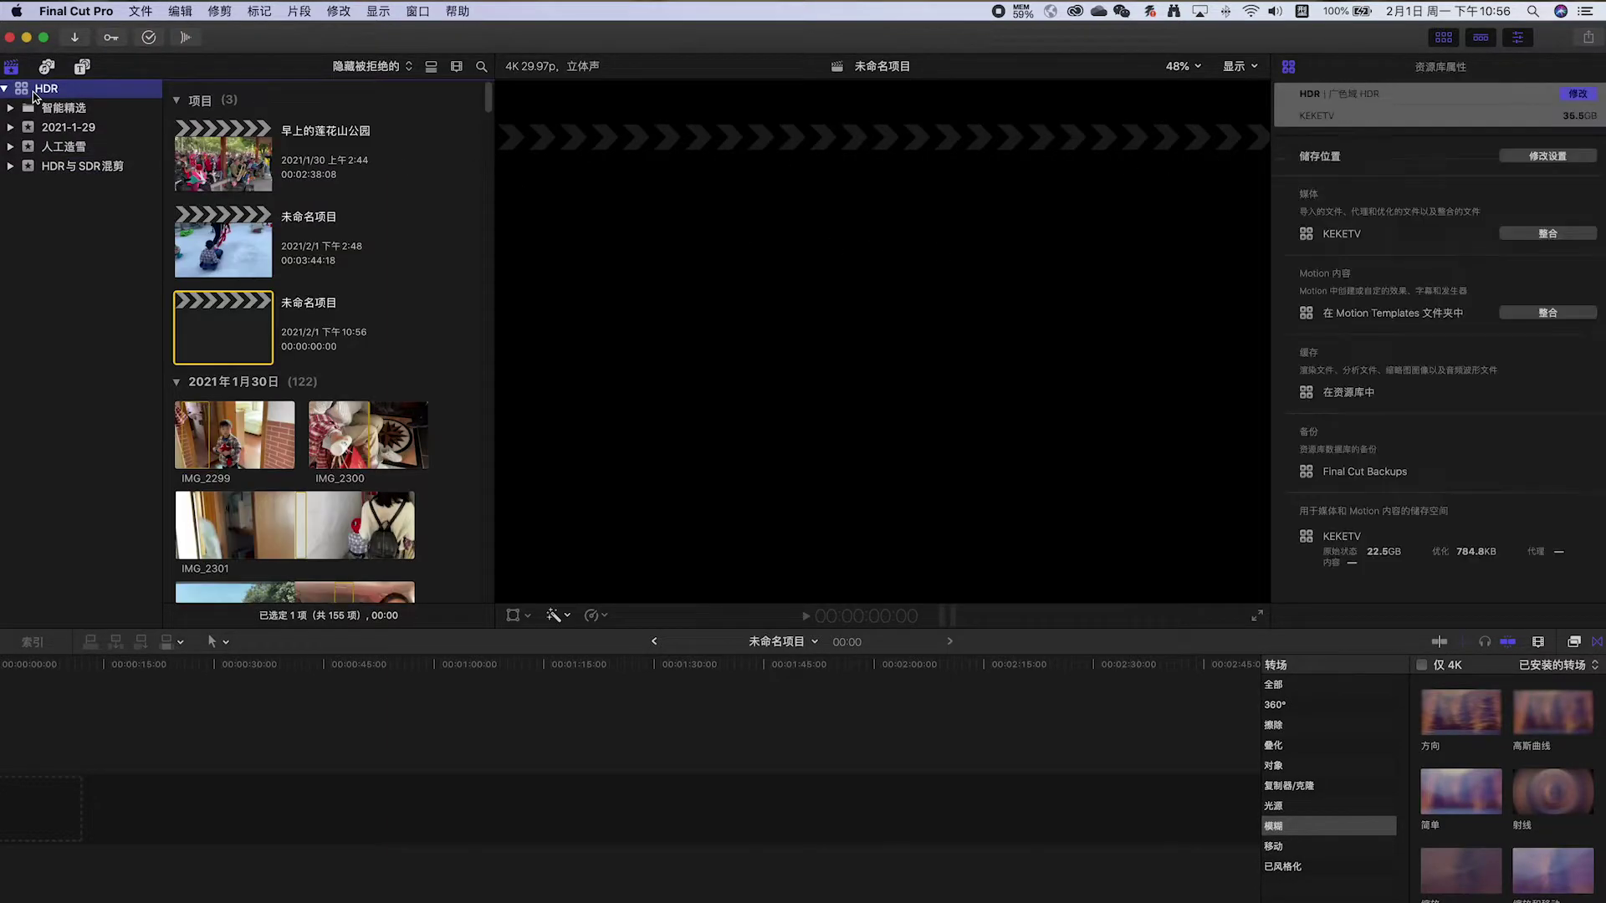
click(1580, 95)
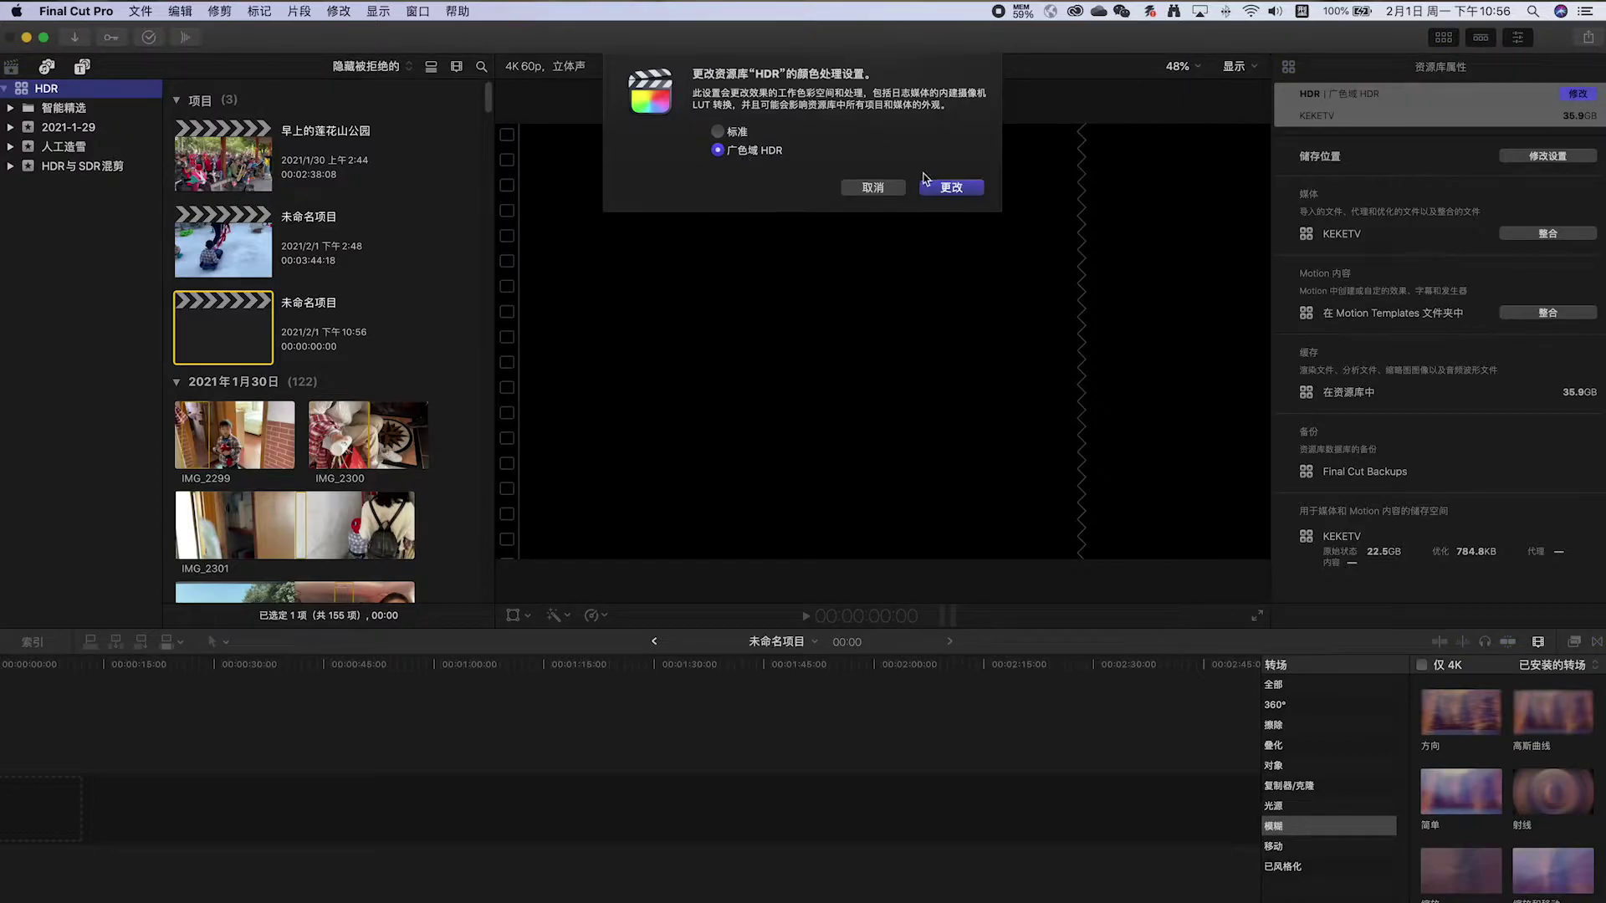
click(874, 188)
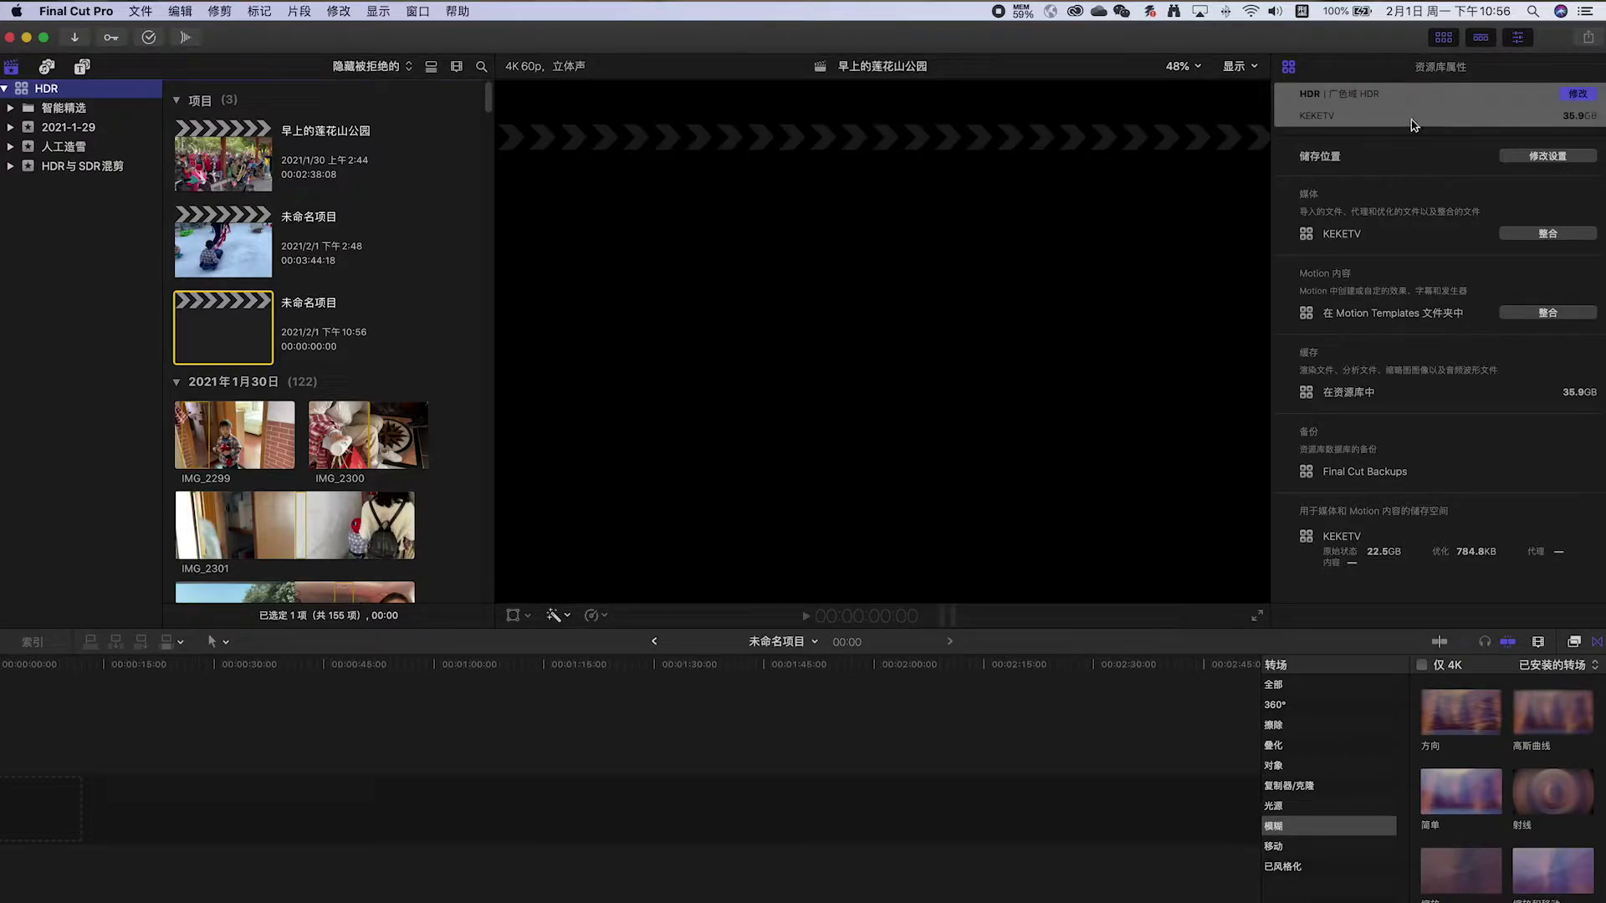
click(73, 168)
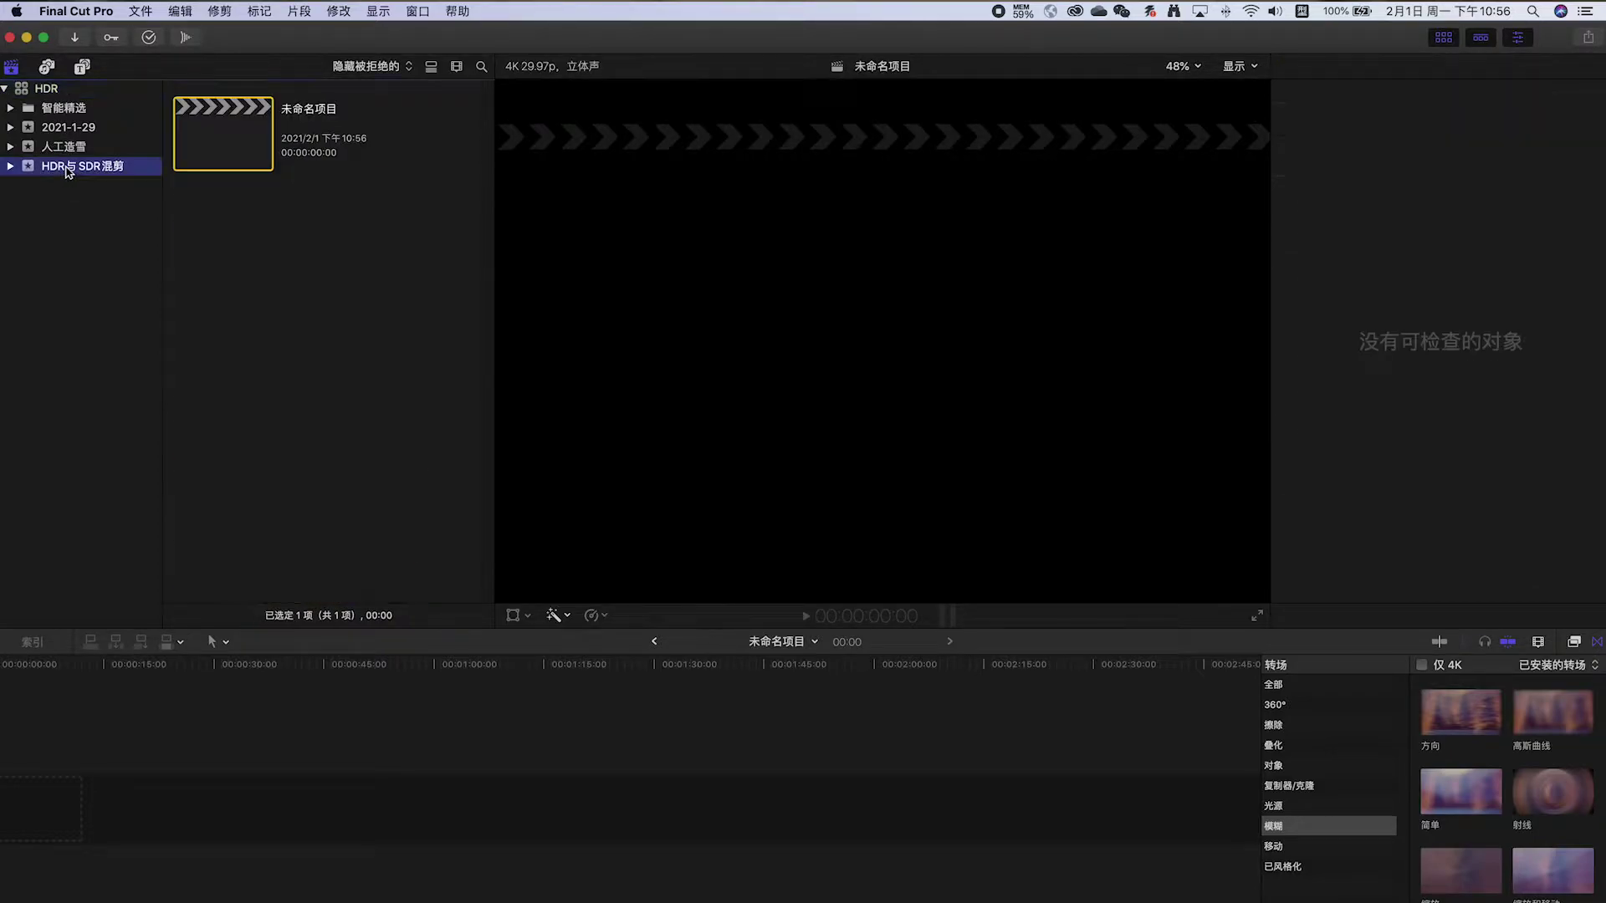
click(213, 122)
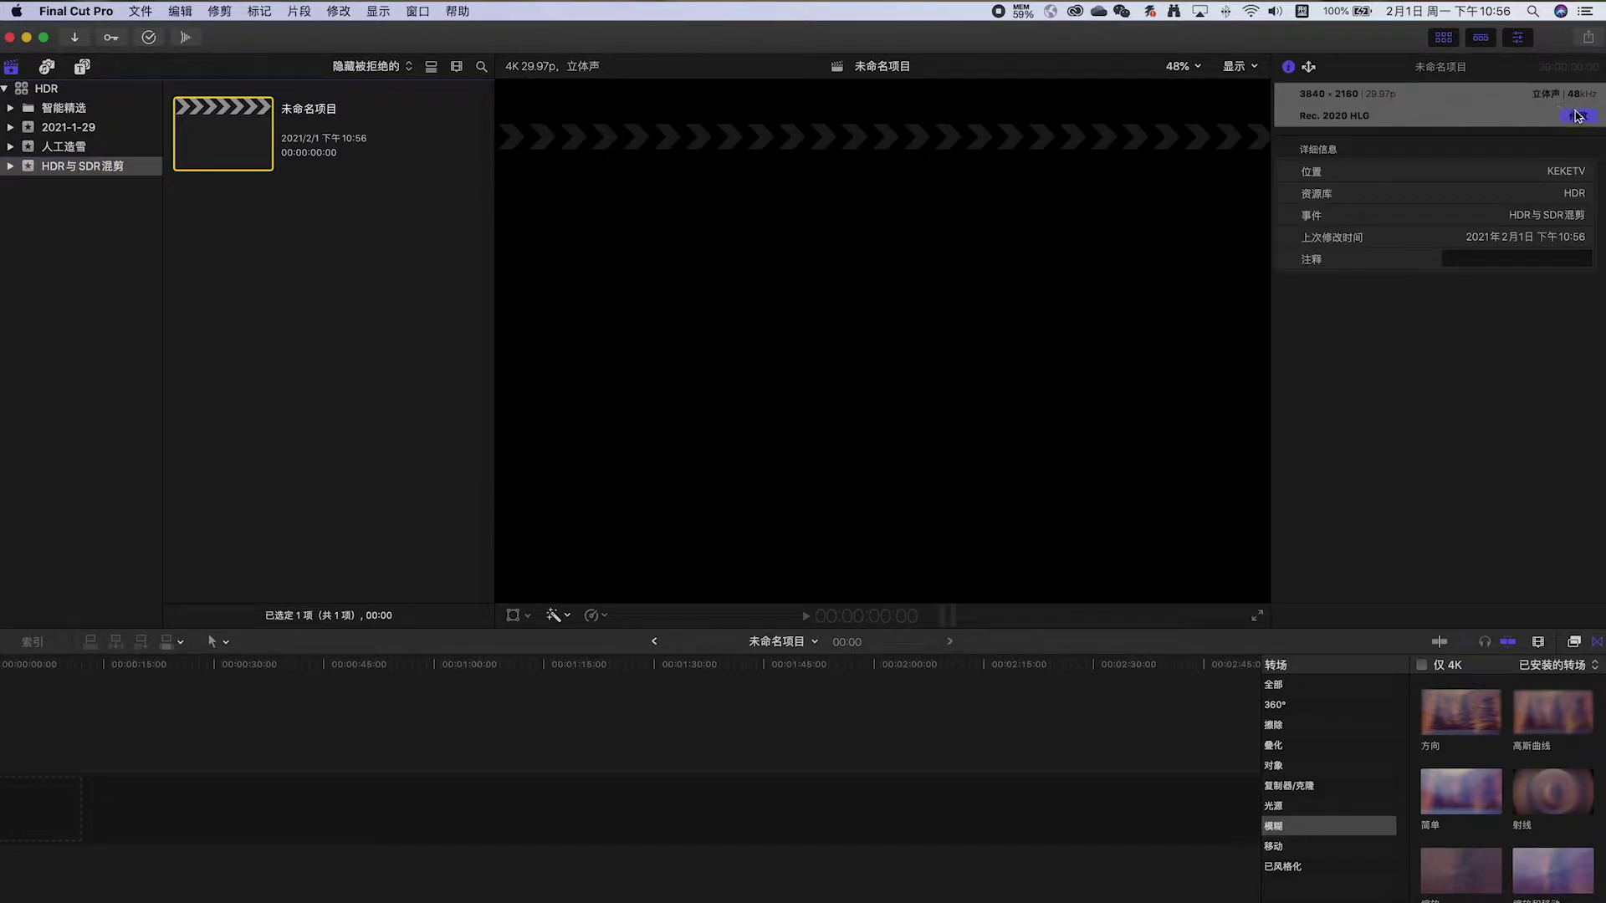
click(1578, 116)
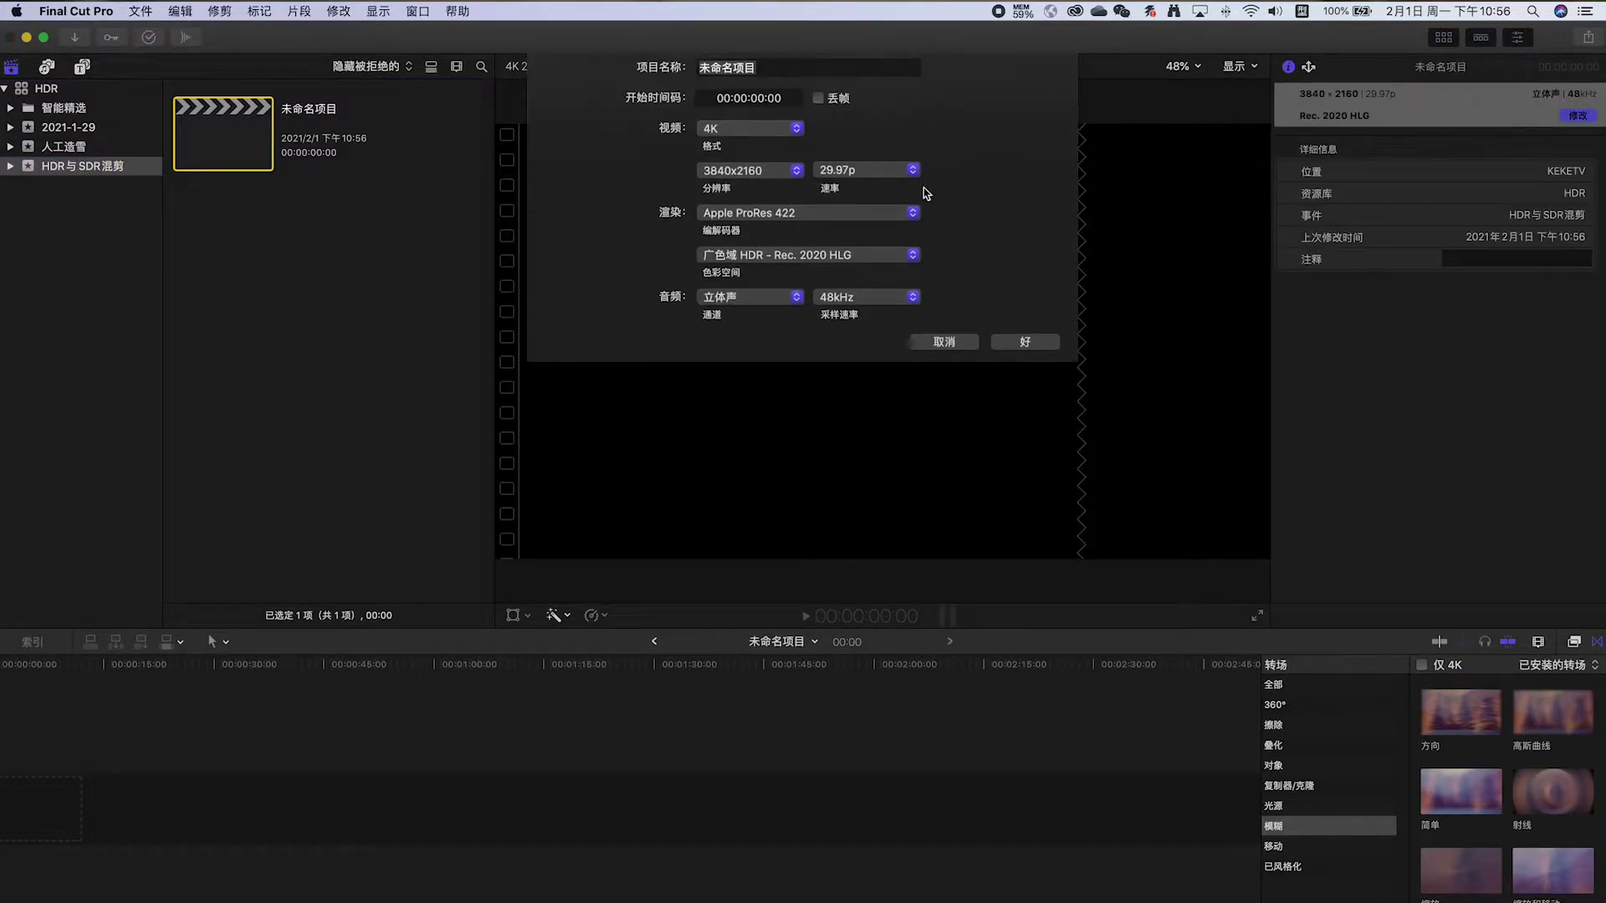
click(809, 254)
click(812, 255)
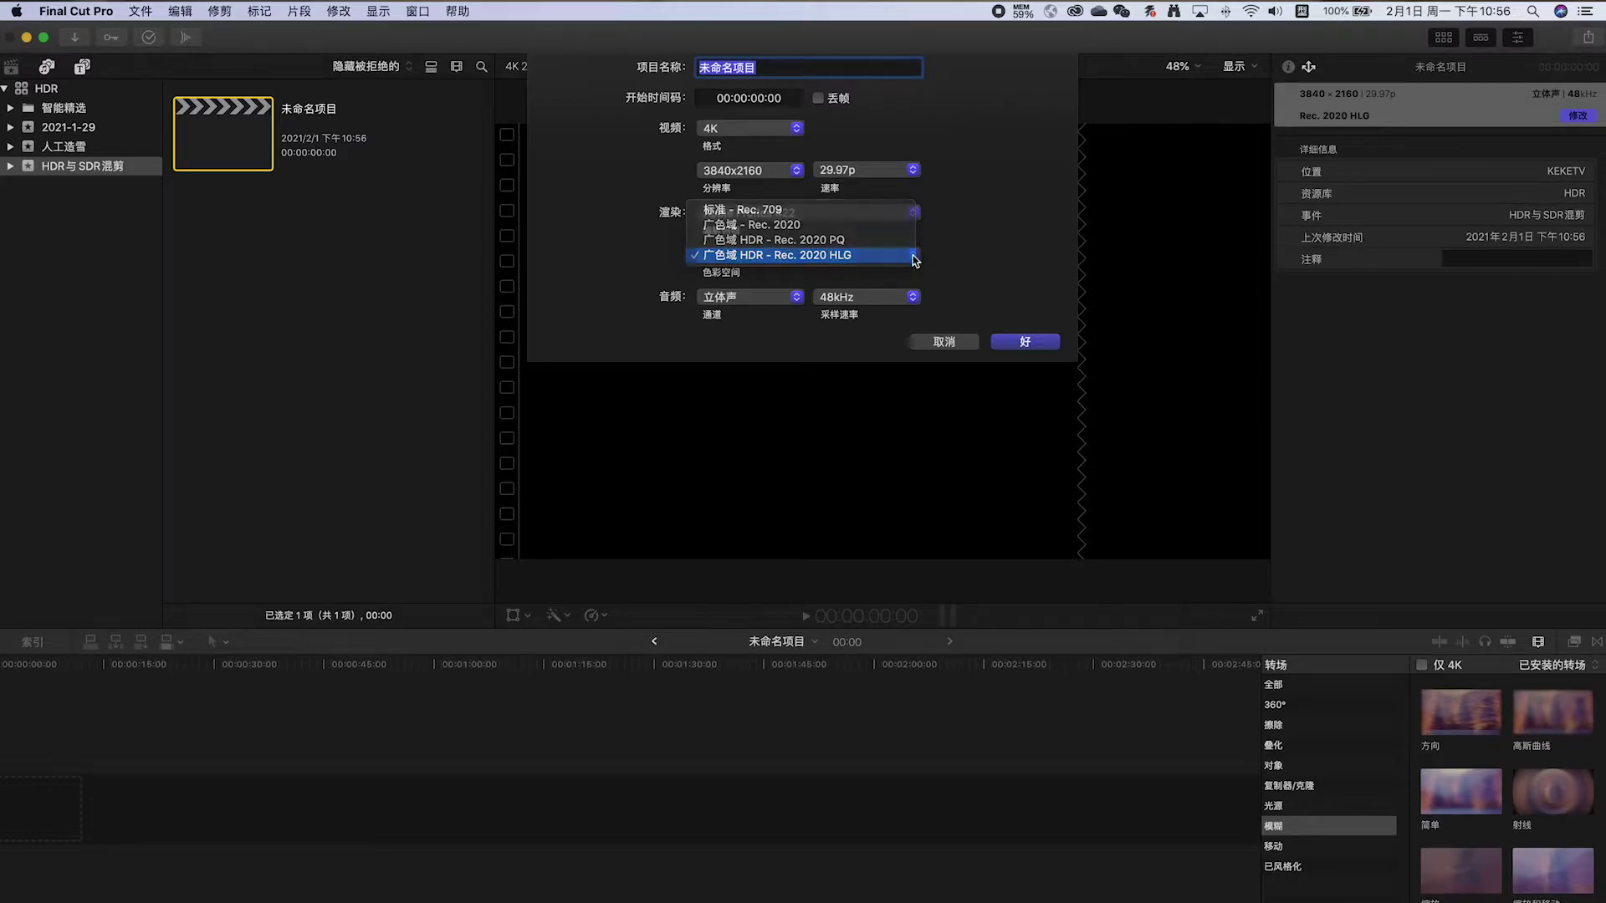
click(1024, 341)
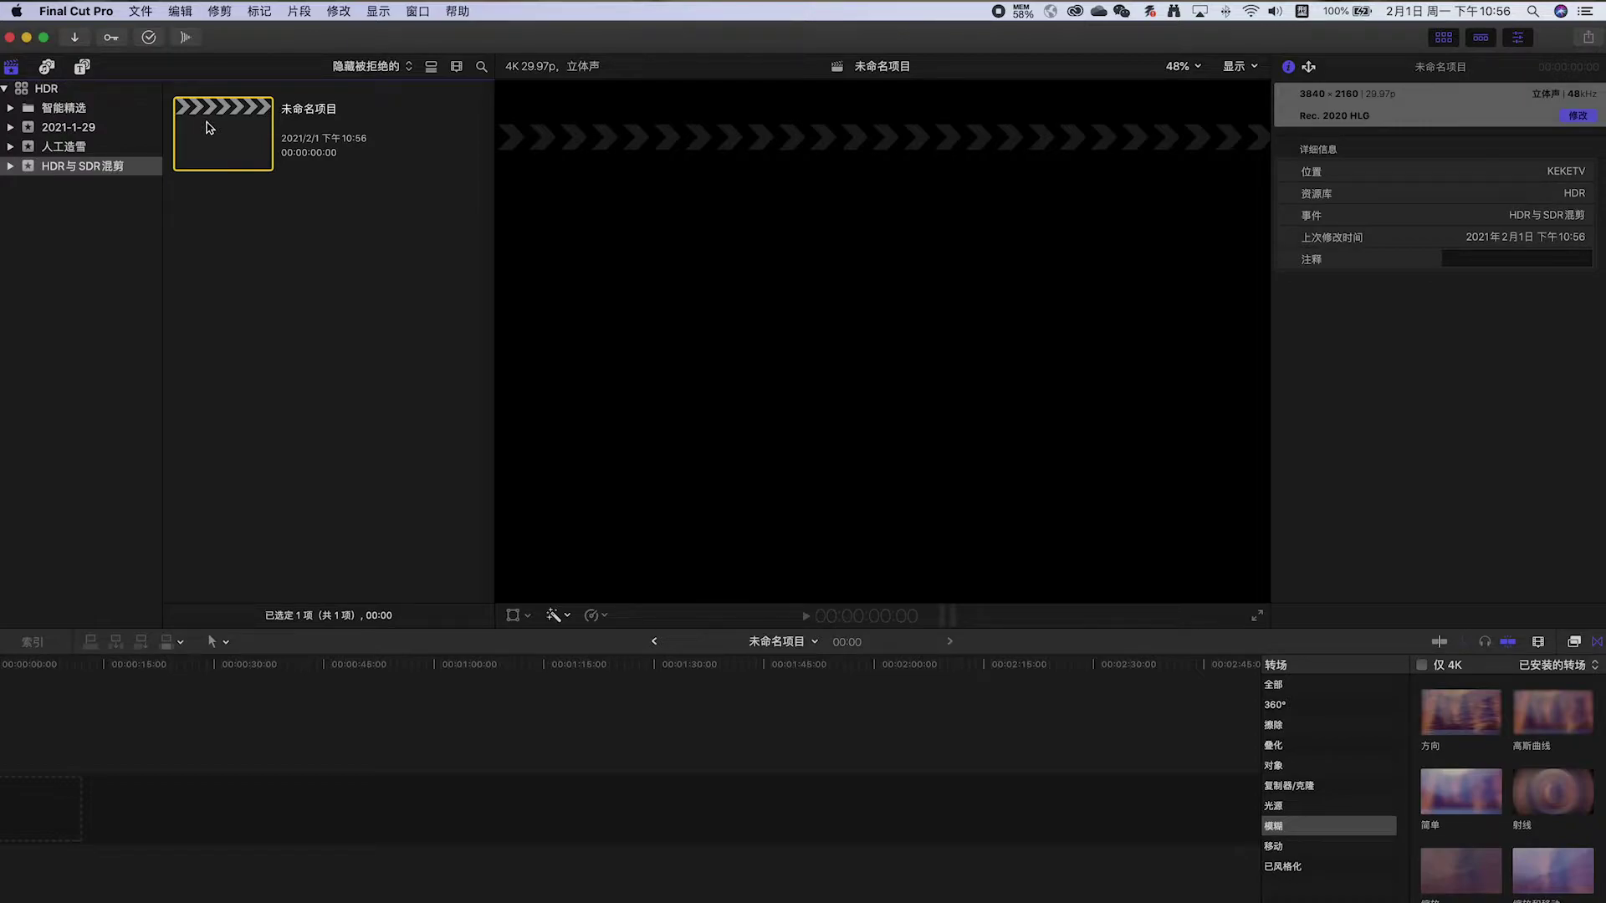
Step: Drag C0133.MP4 from Finder's 花展 folder into the HDR与SDR混剪 event
key(super+Tab)
drag(979, 138, 1049, 114)
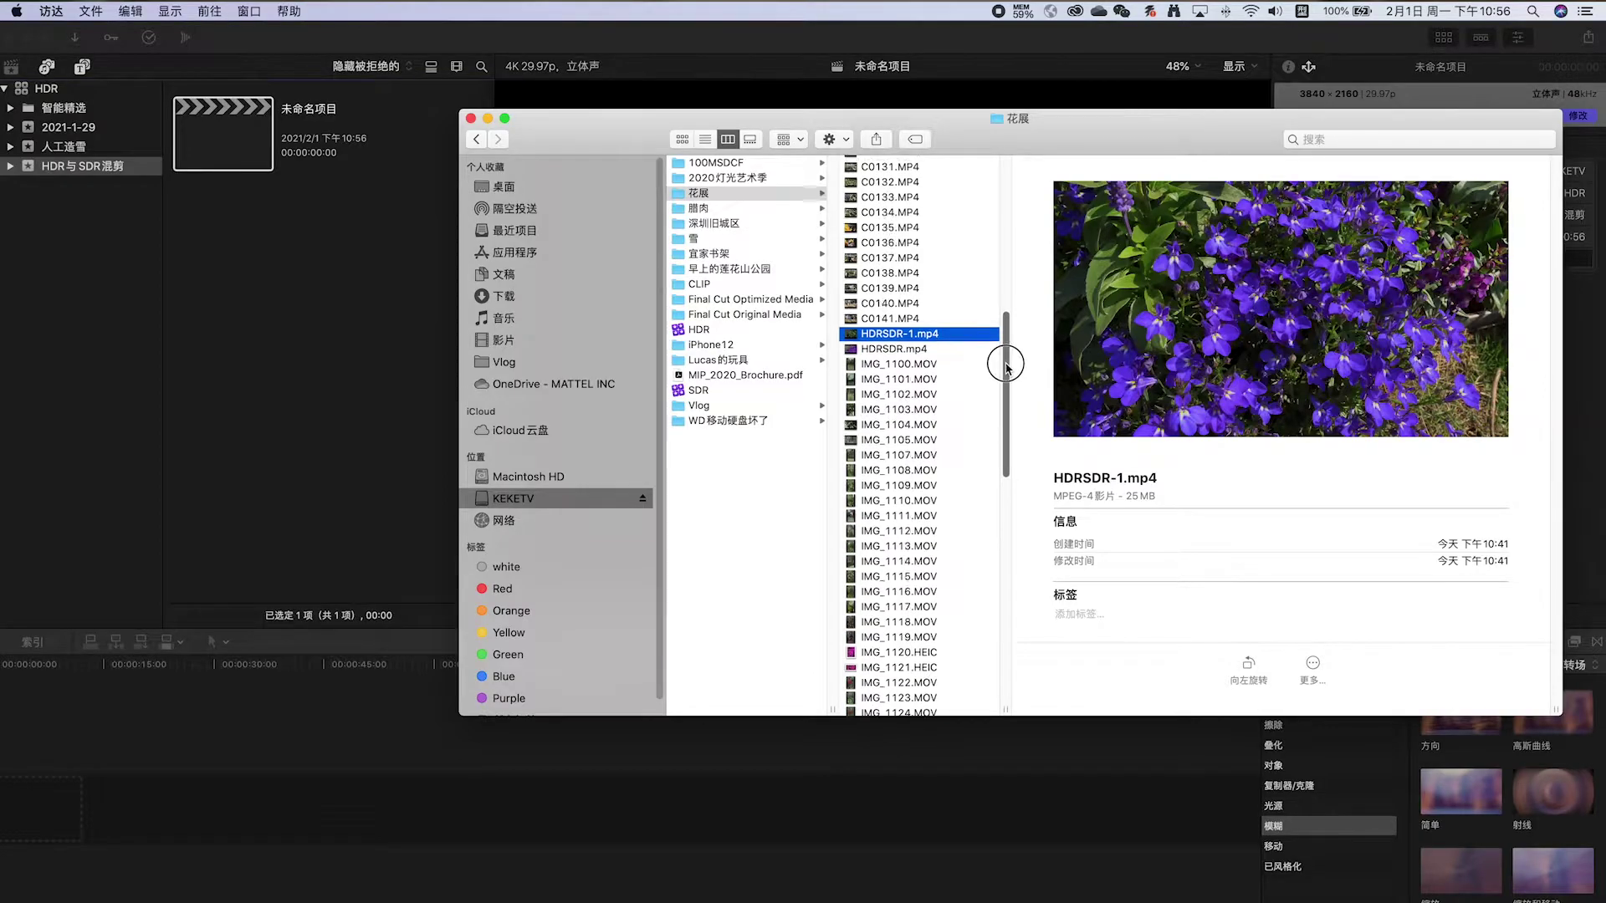
scroll(1011, 369, up, 5)
drag(890, 487, 326, 328)
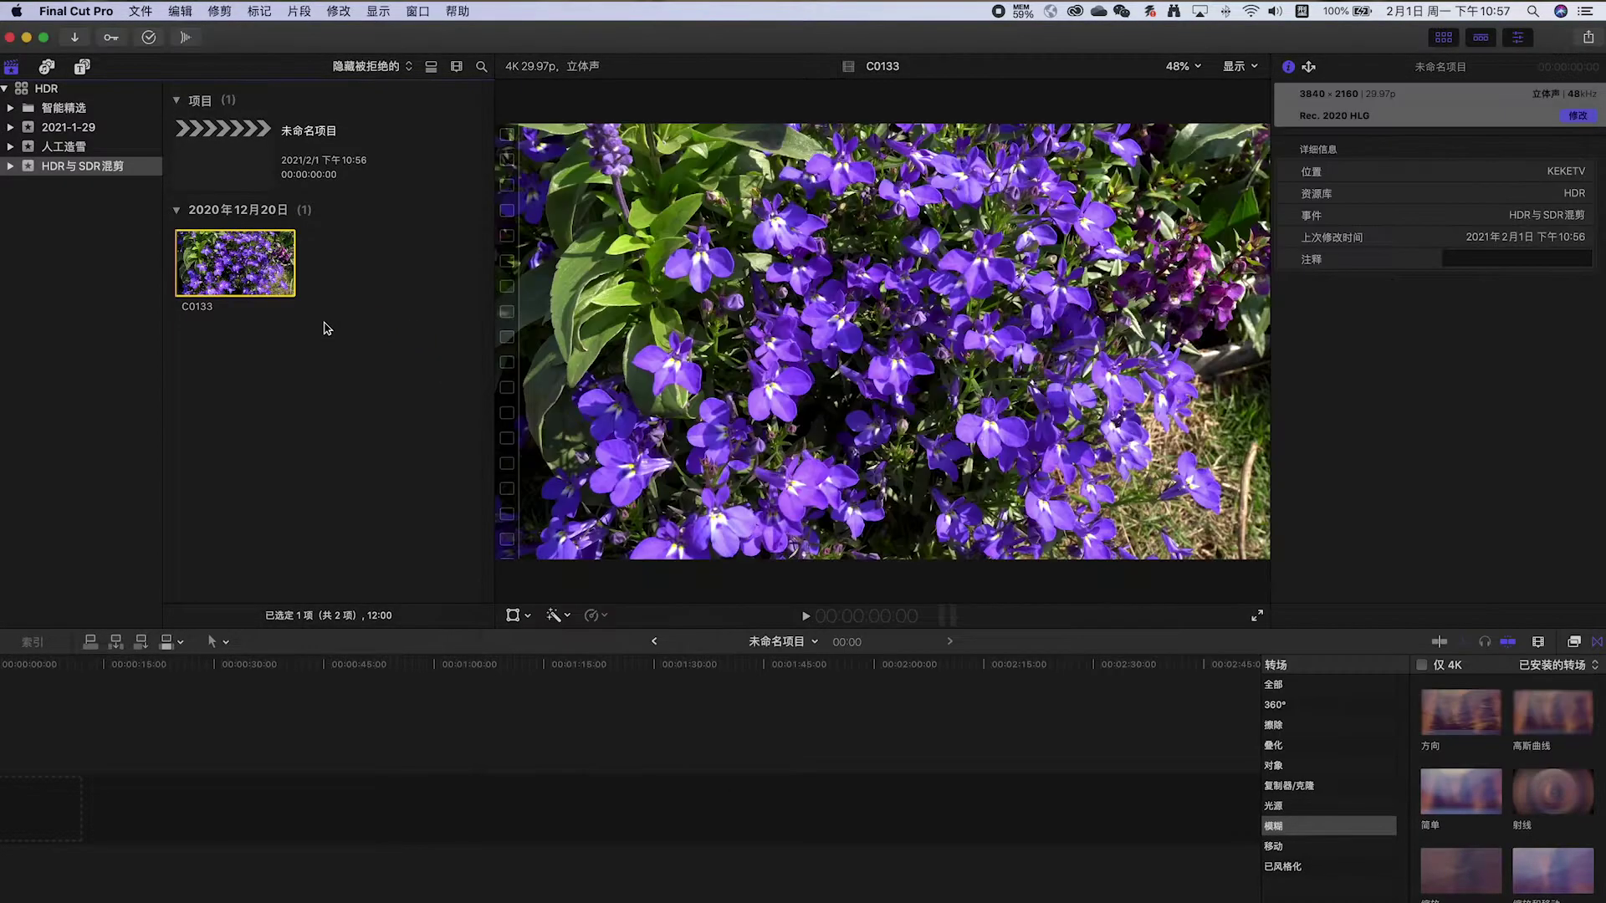
Step: Import IMG_1174.MOV from the 花展 folder into the same event
key(super+Tab)
scroll(1022, 520, down, 10)
scroll(1022, 520, down, 5)
click(917, 679)
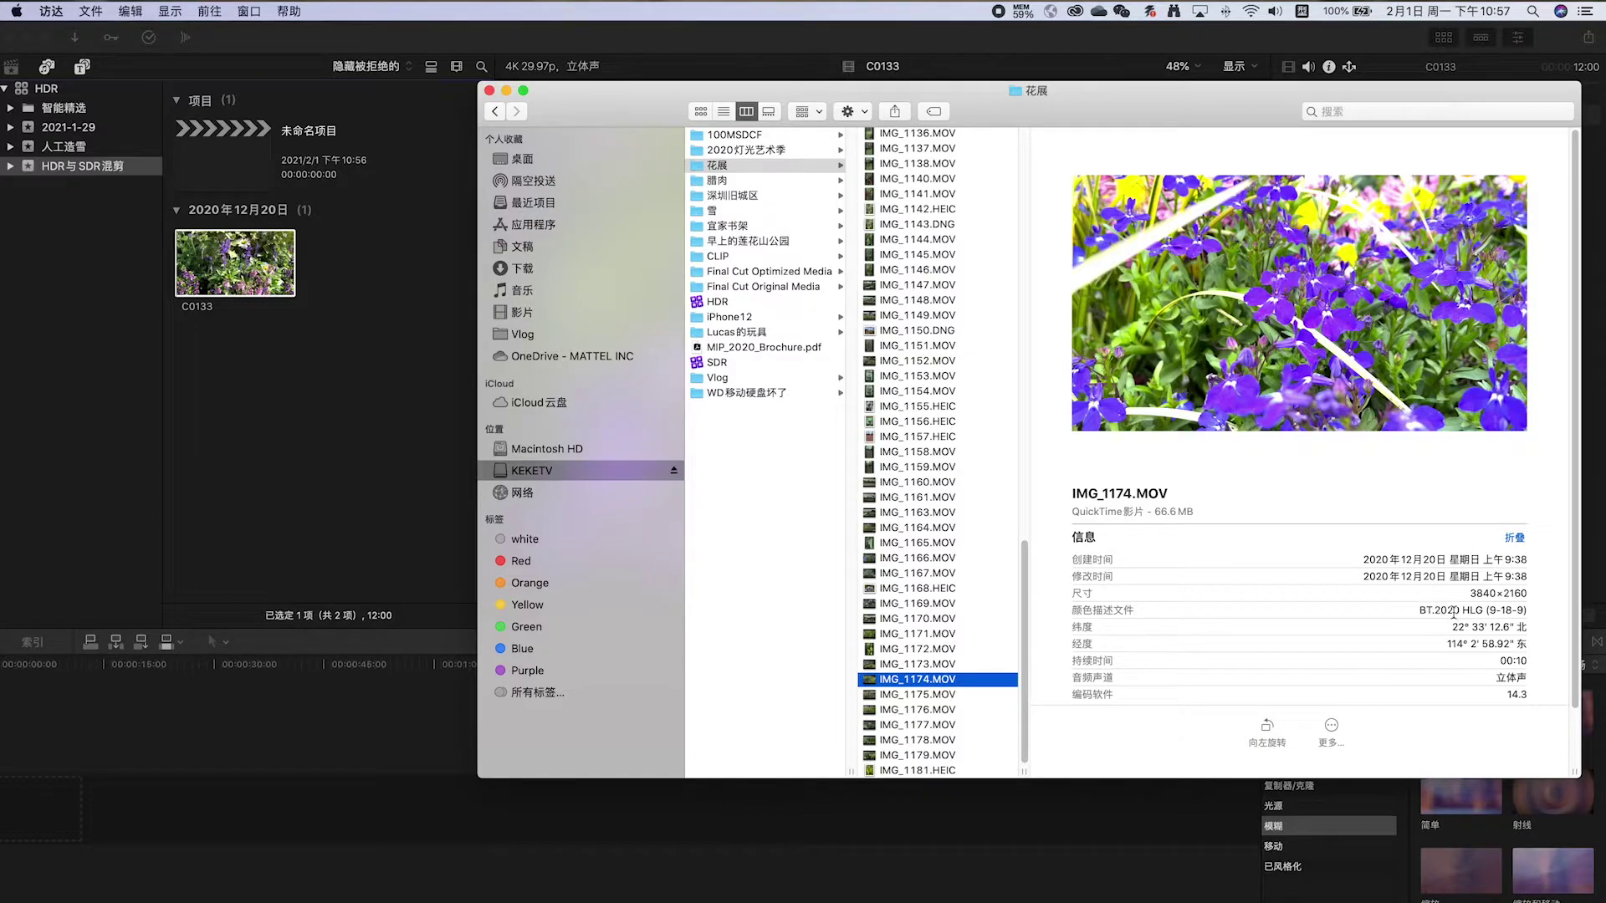
scroll(1480, 611, down, 3)
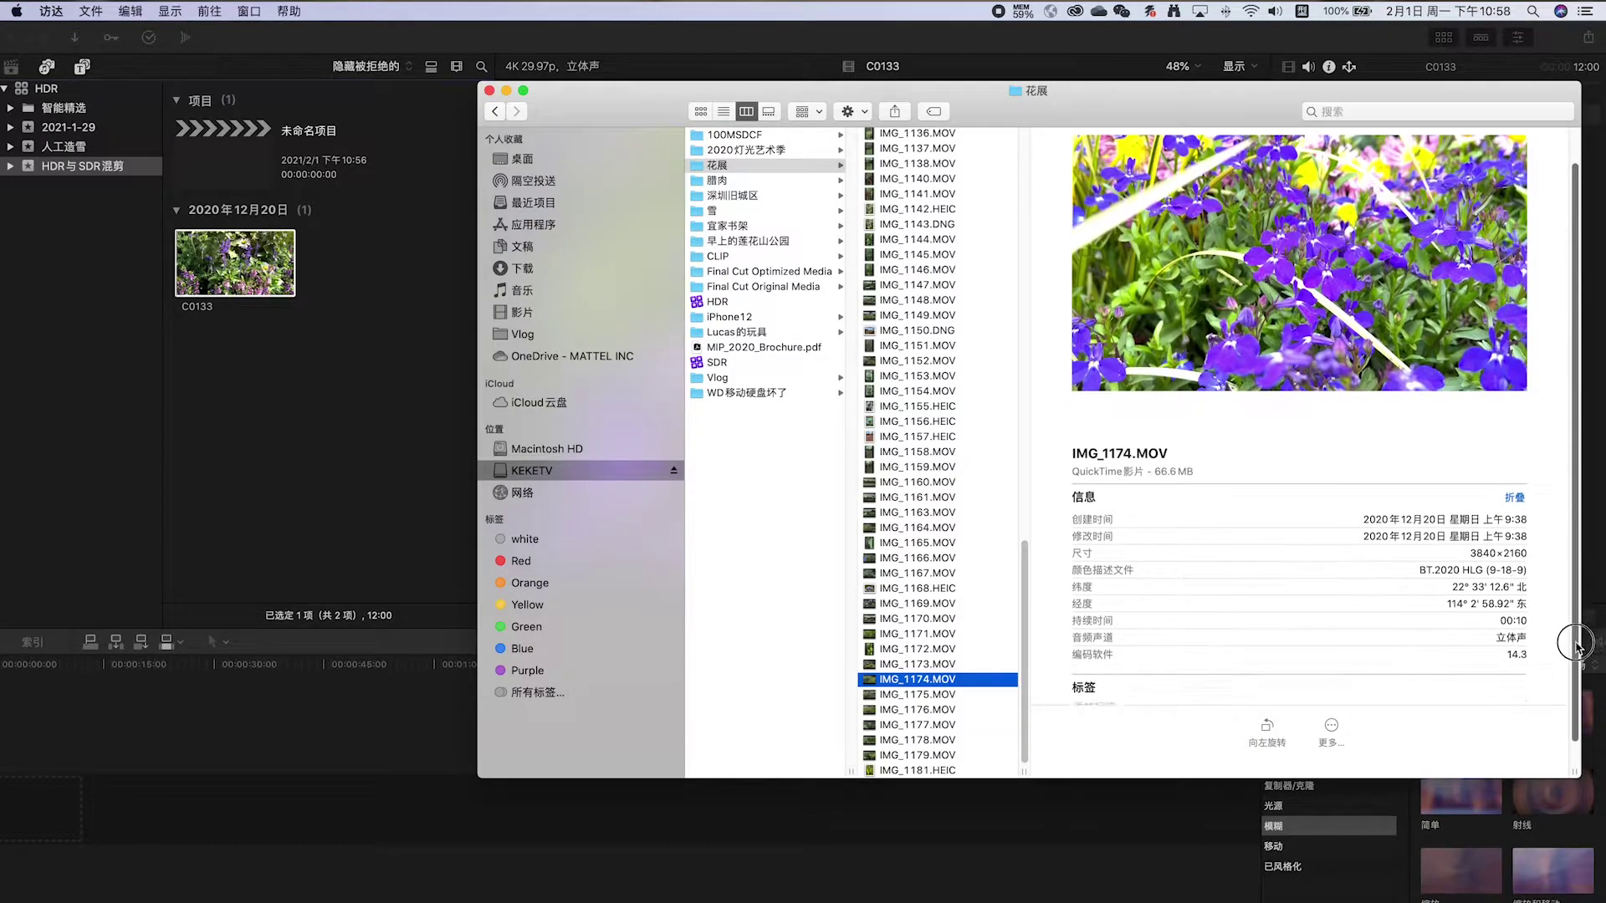
drag(928, 683, 346, 406)
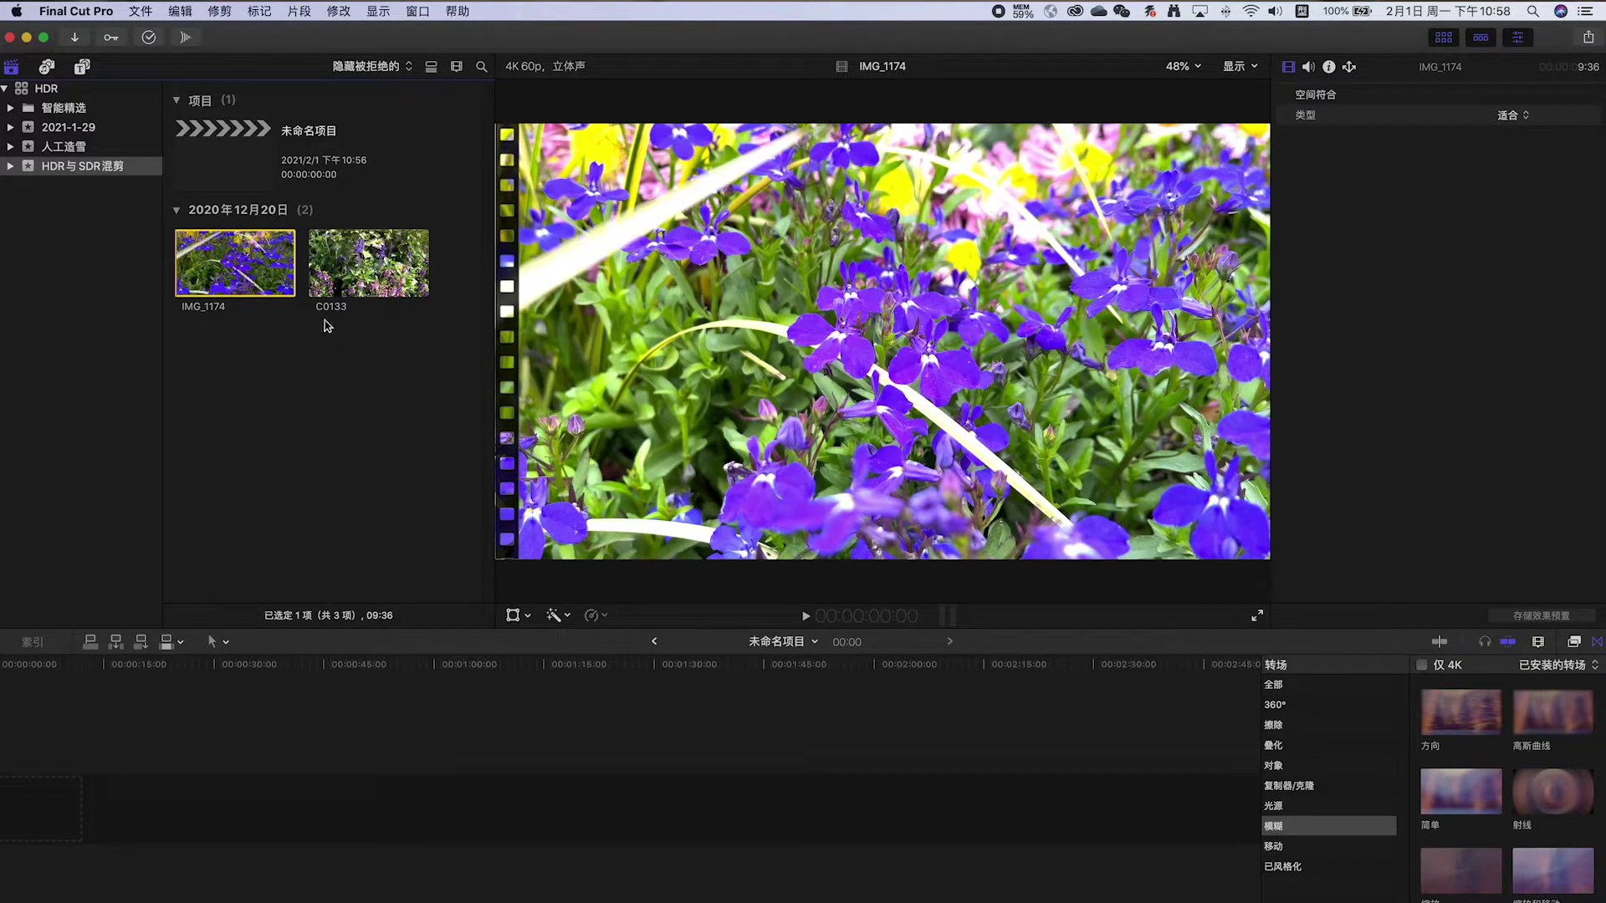
Step: Preview both clips and place C0133 on the project timeline
click(362, 283)
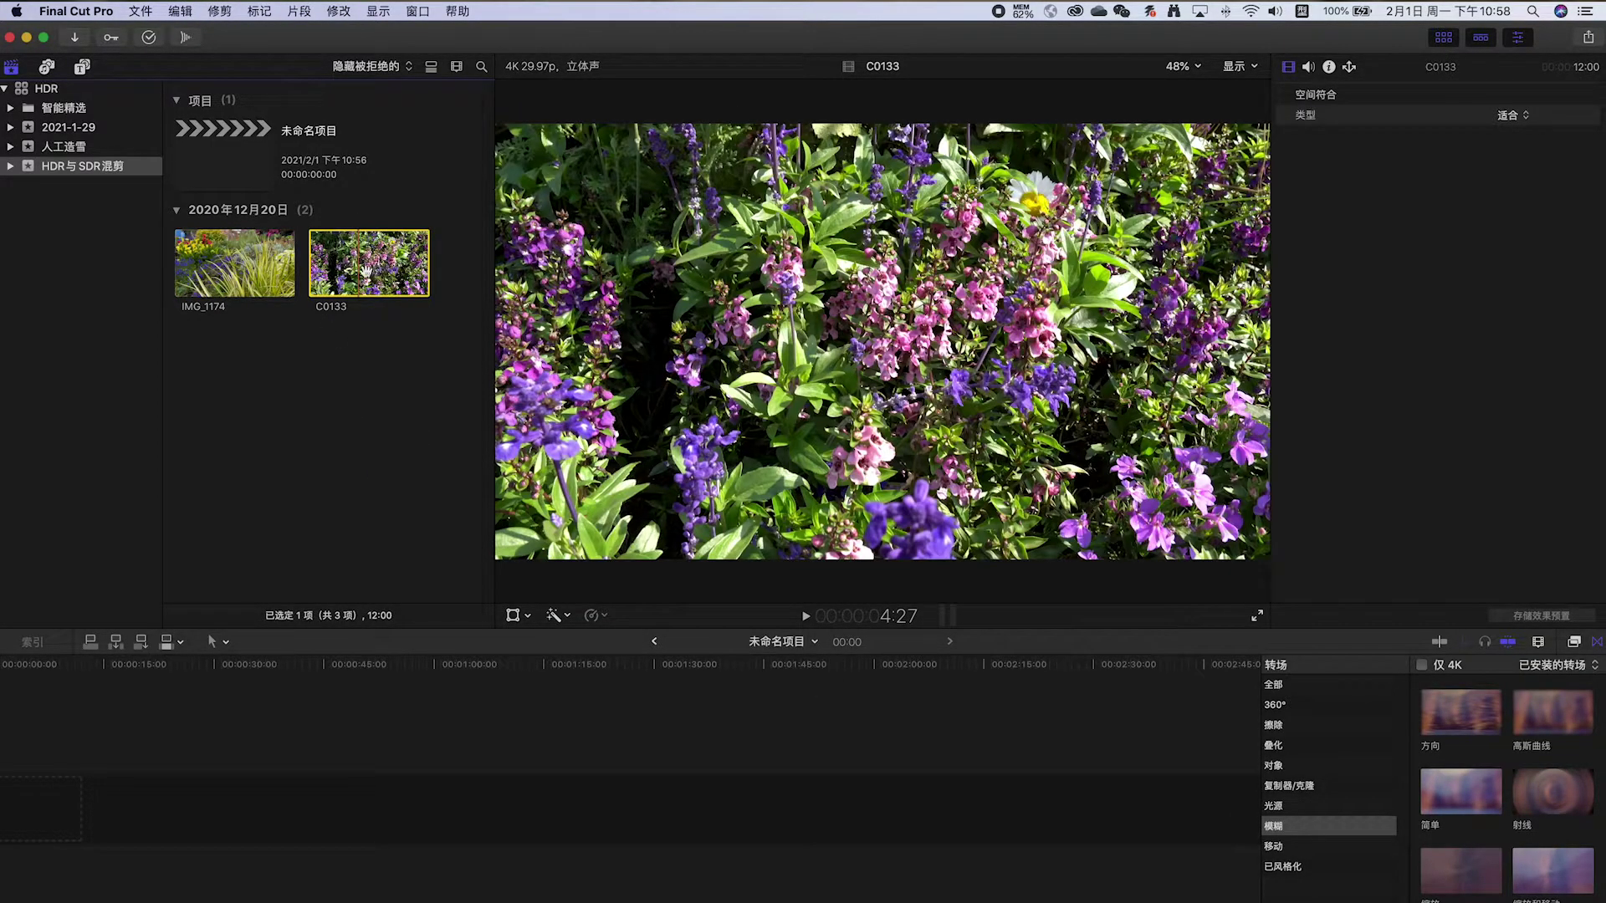
click(214, 266)
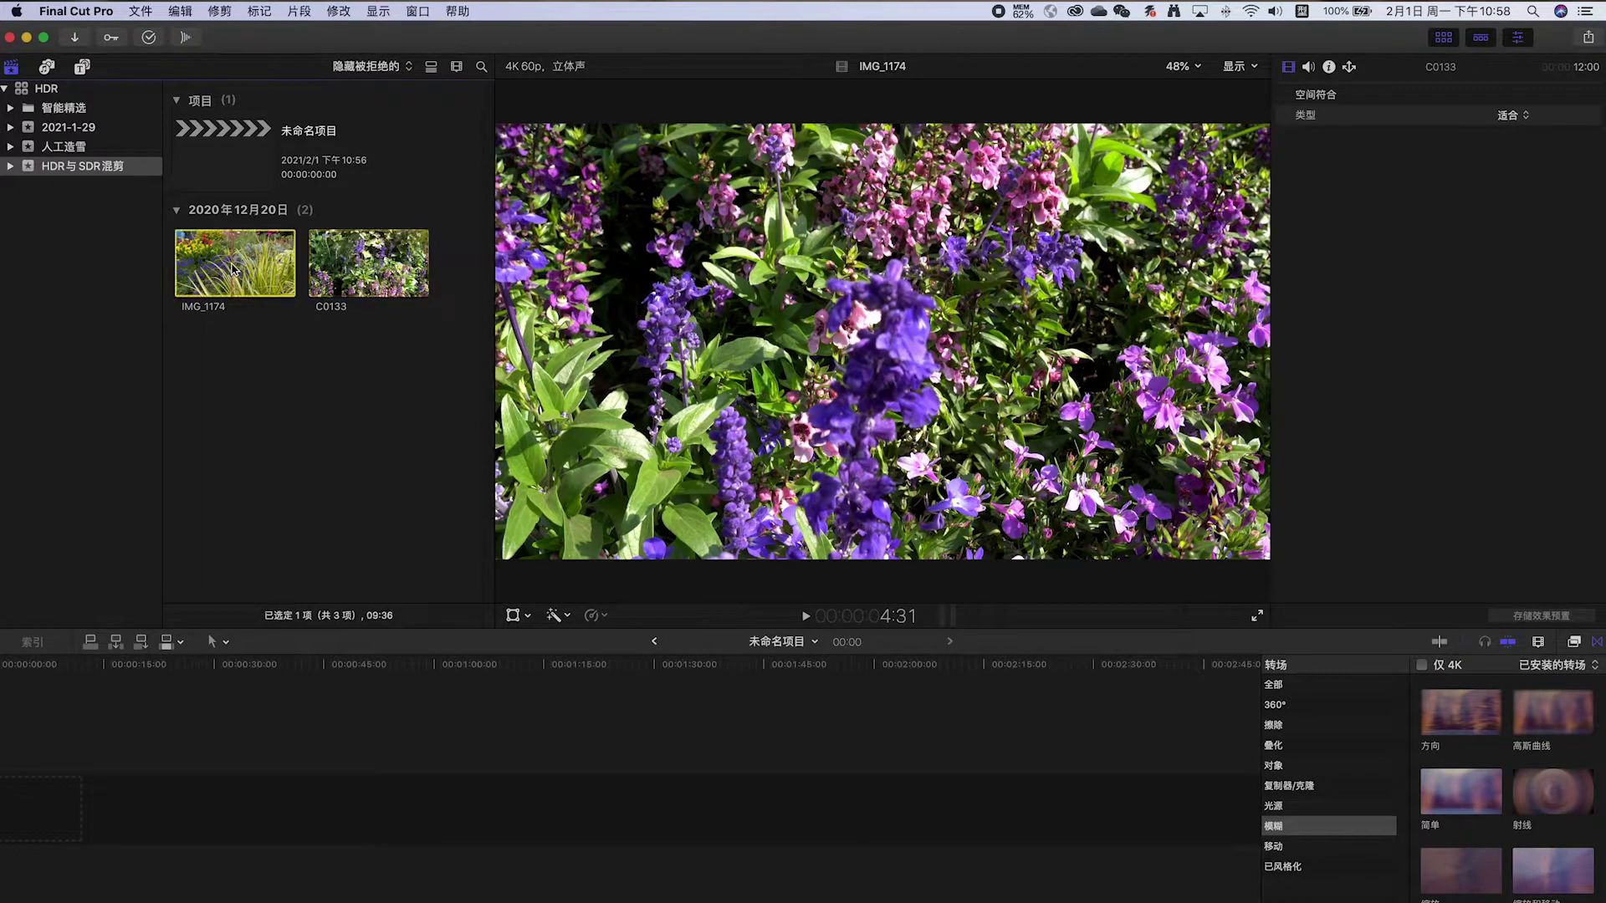
click(364, 276)
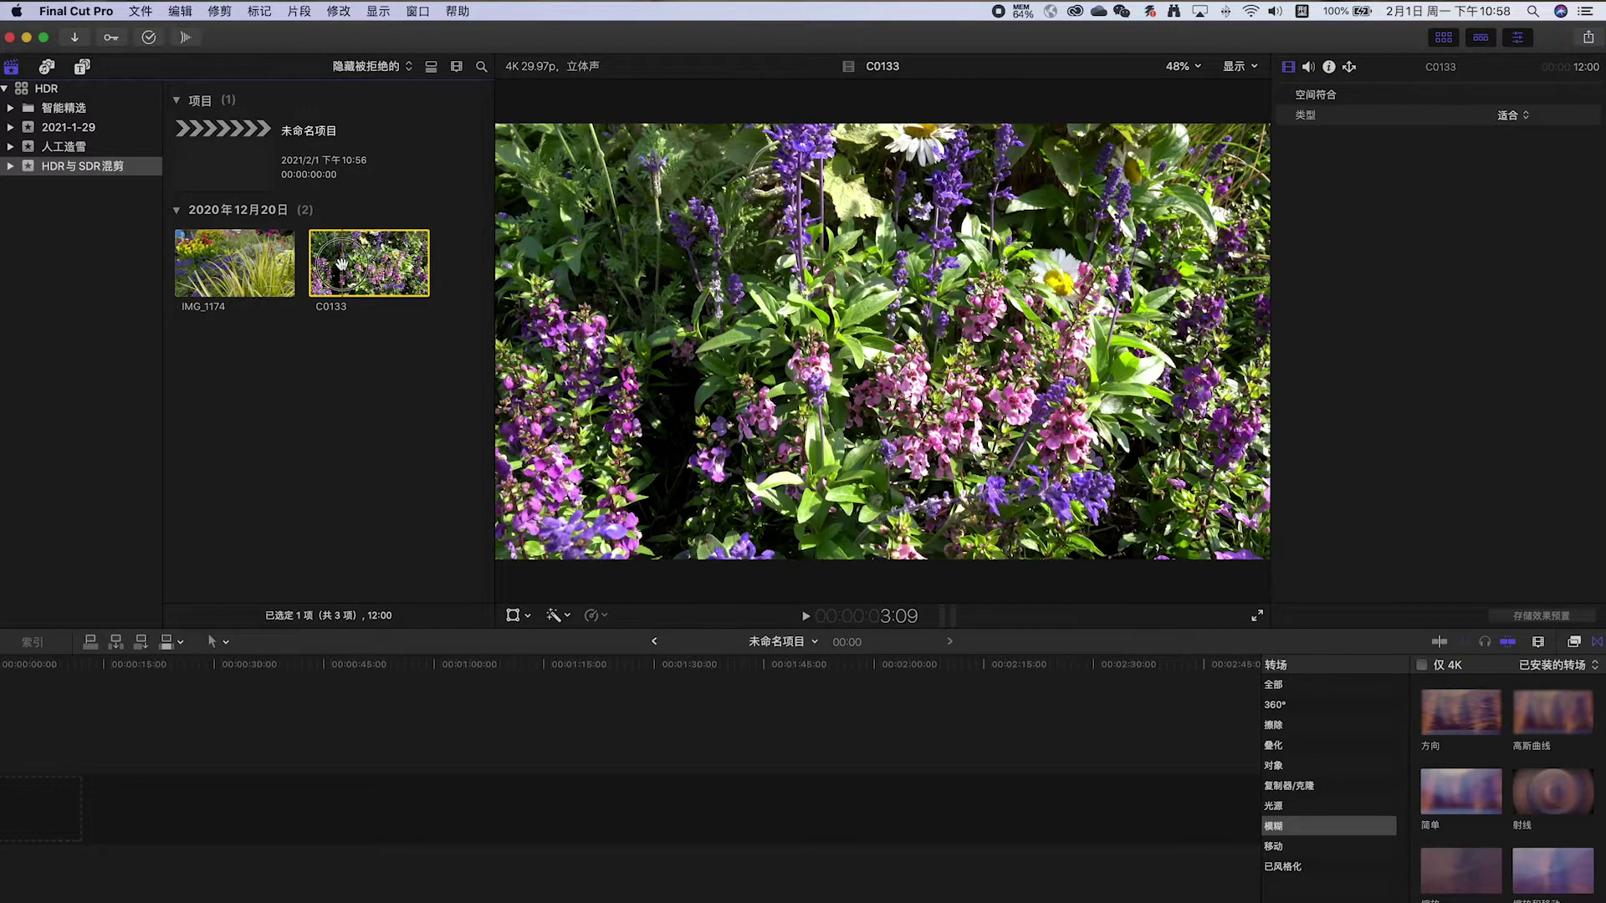
drag(401, 265, 50, 809)
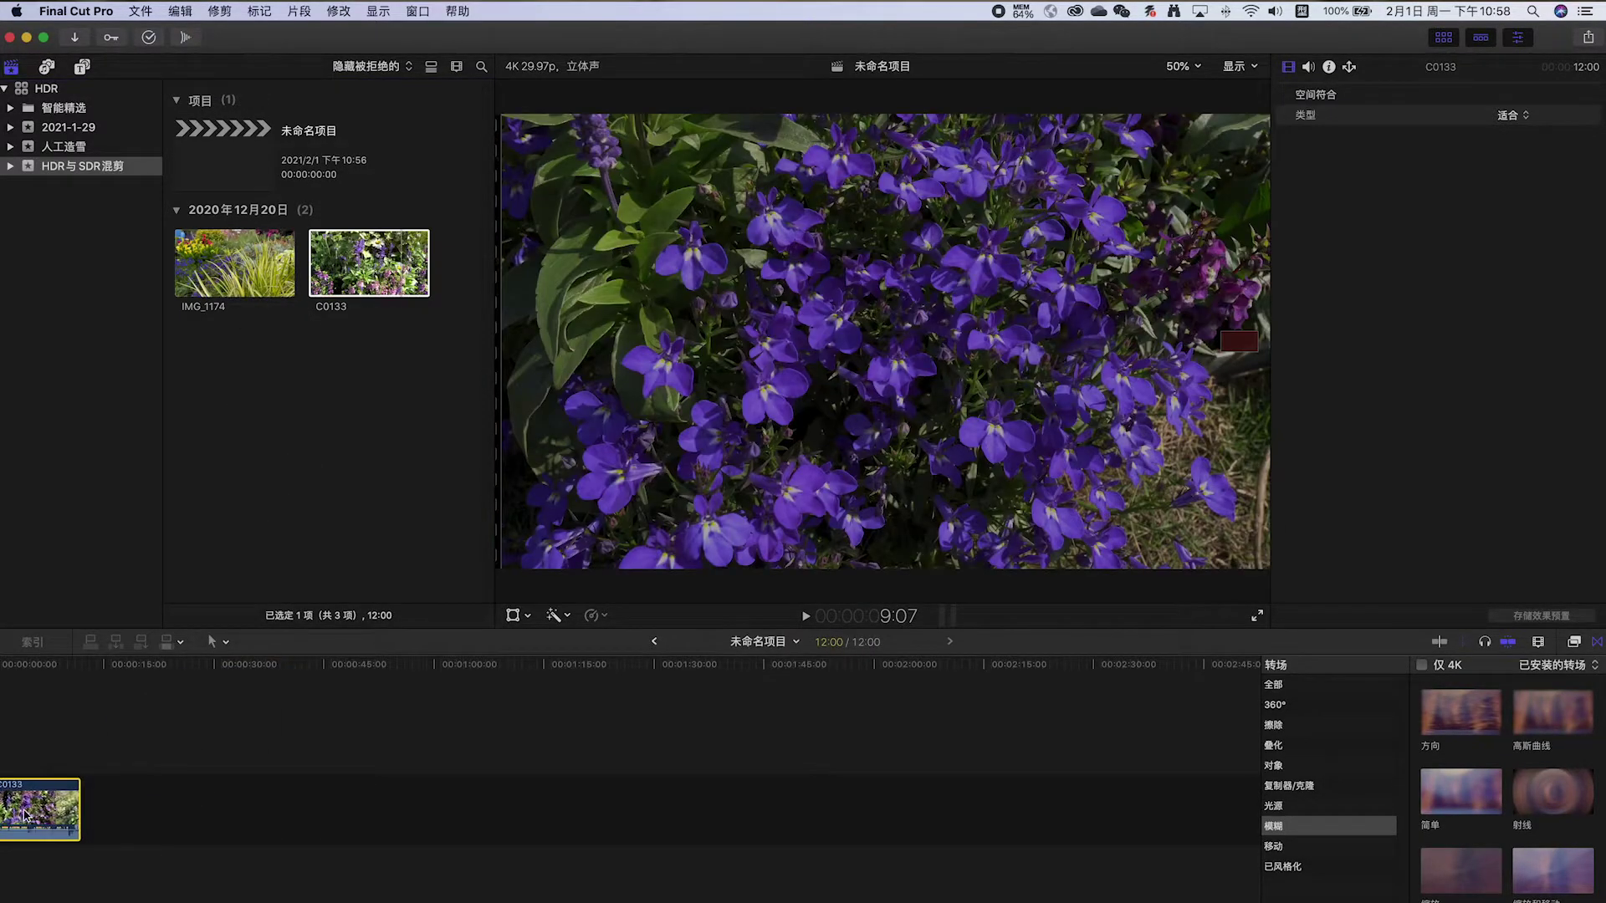
mouse_move(243, 263)
mouse_down()
mouse_move(266, 531)
mouse_move(125, 809)
mouse_up()
click(68, 672)
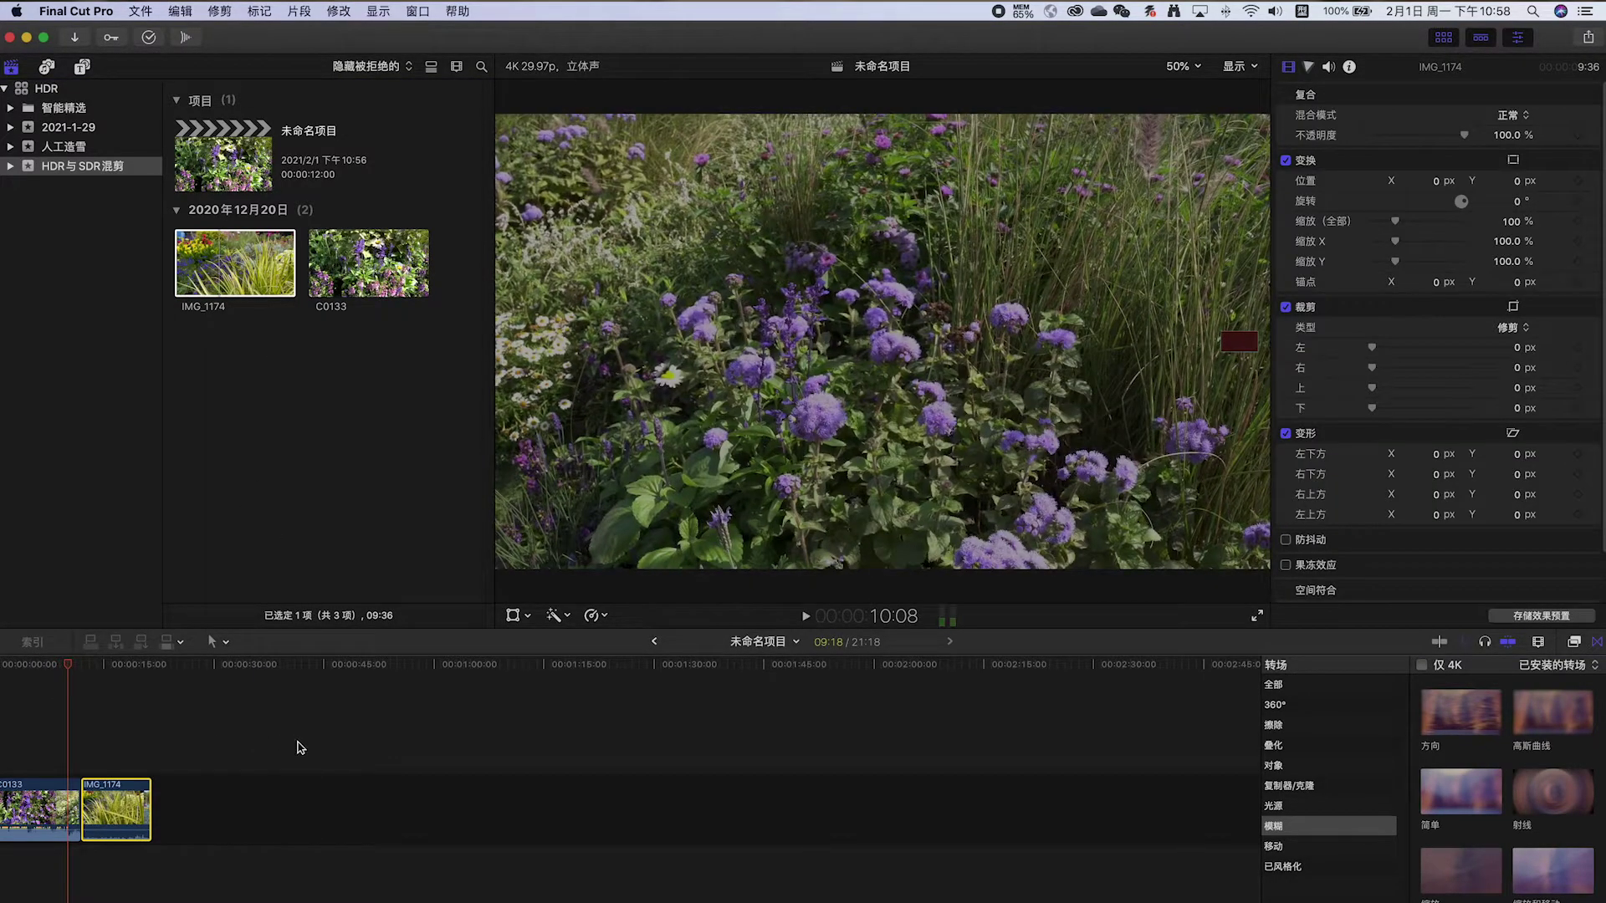
scroll(109, 752, left, 2)
click(102, 667)
key(space)
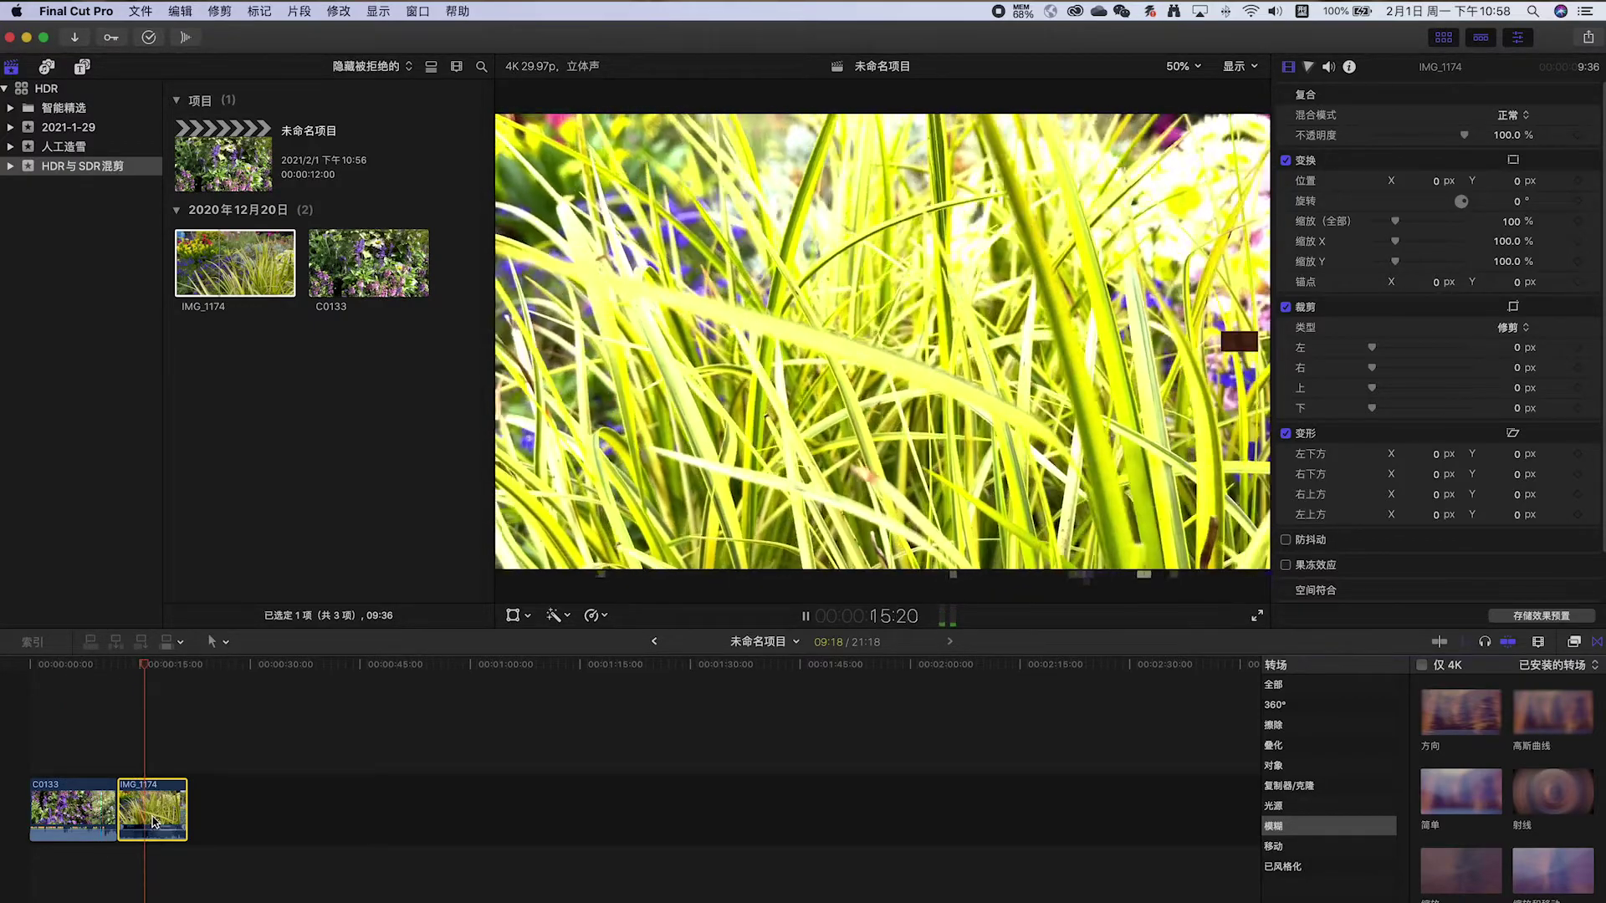
click(64, 669)
click(91, 807)
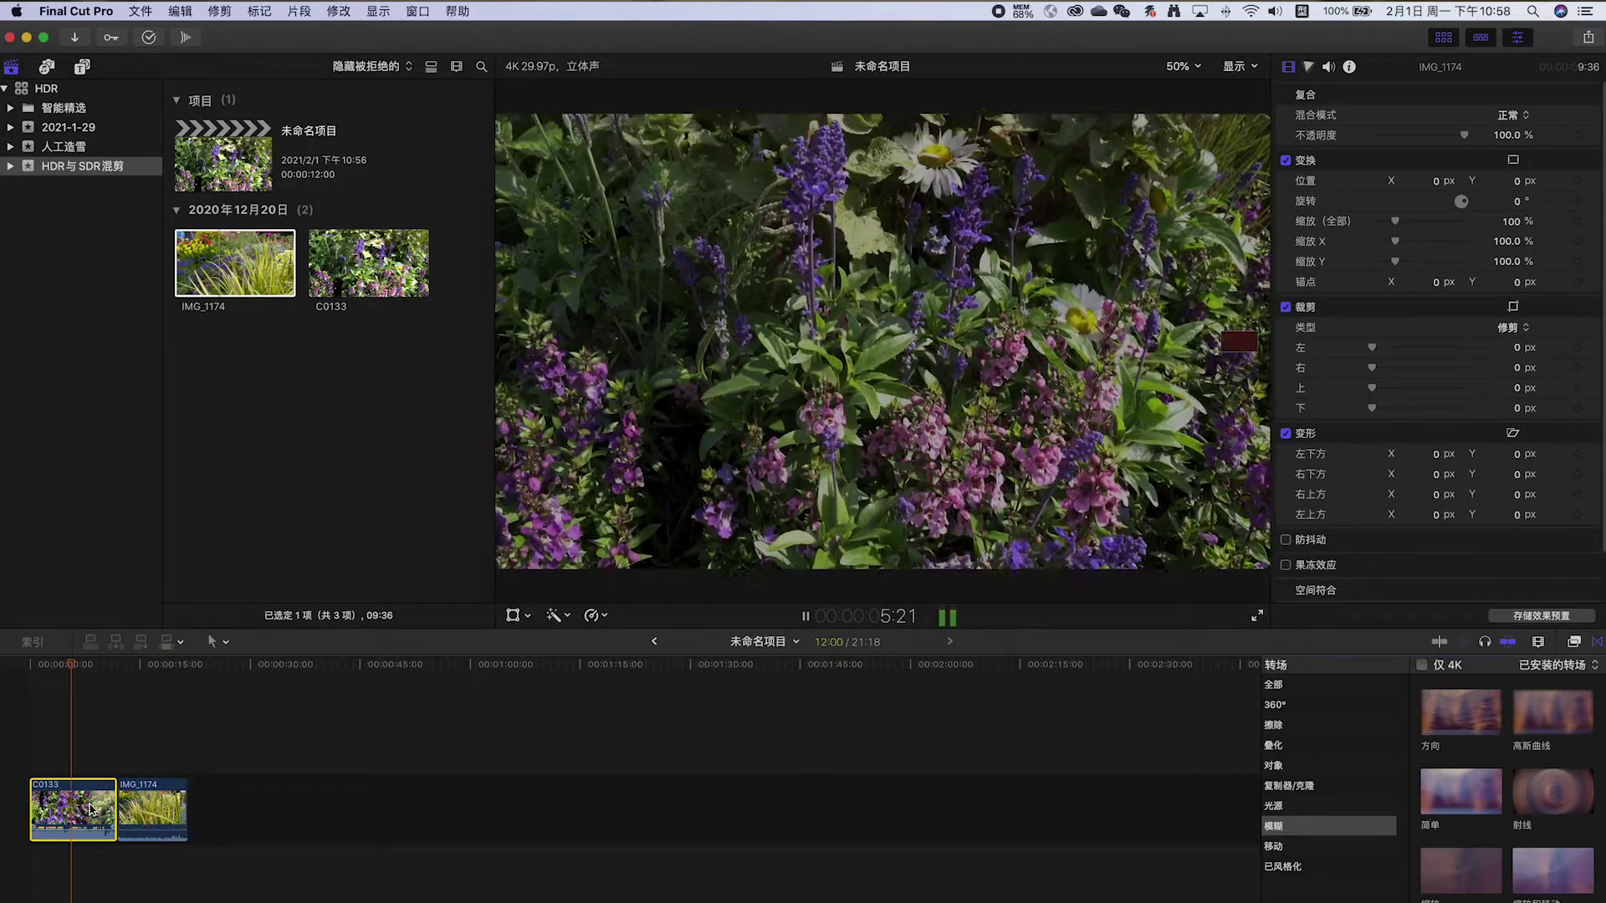
key(space)
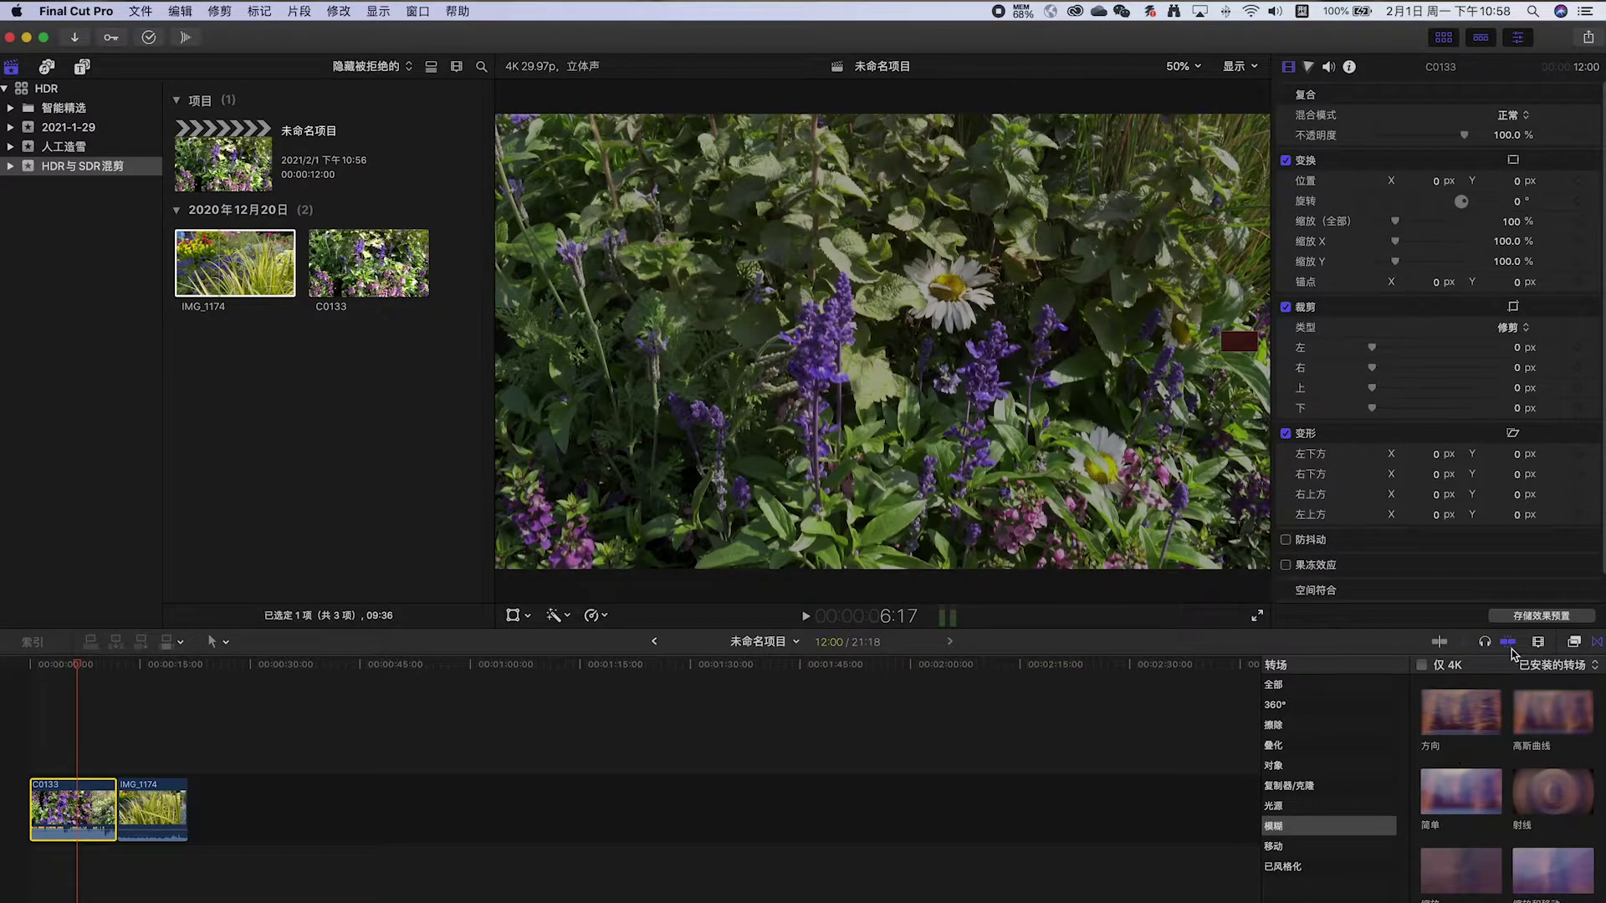
click(1573, 642)
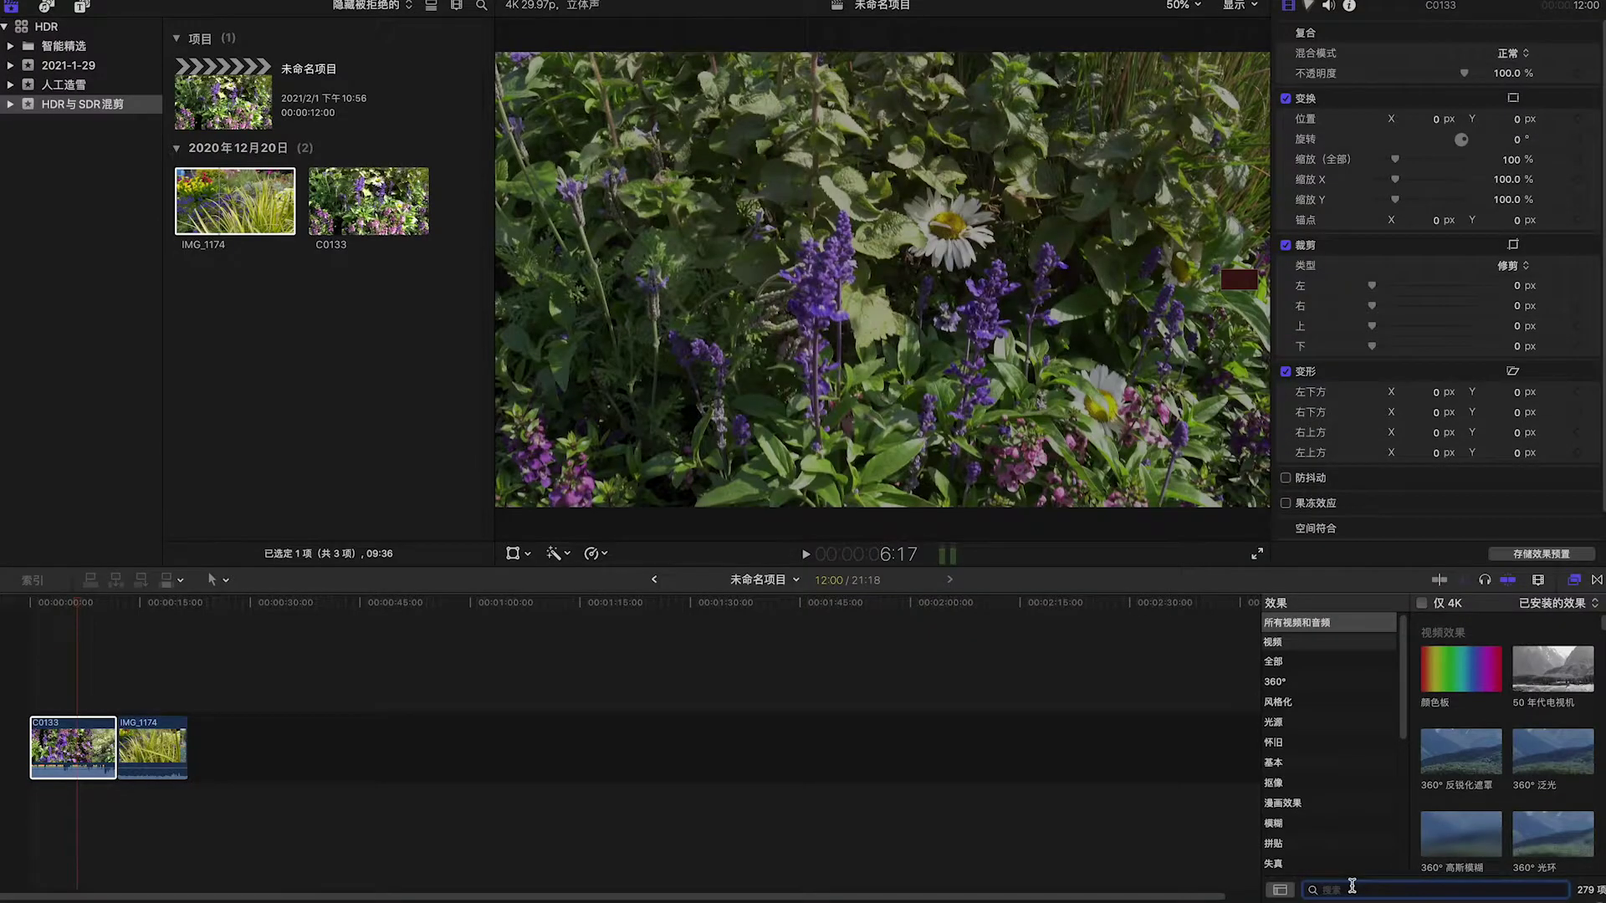
Step: Search the effects for 'hdr' and apply HDR 工具 to C0133
text(目大白)
key(Return)
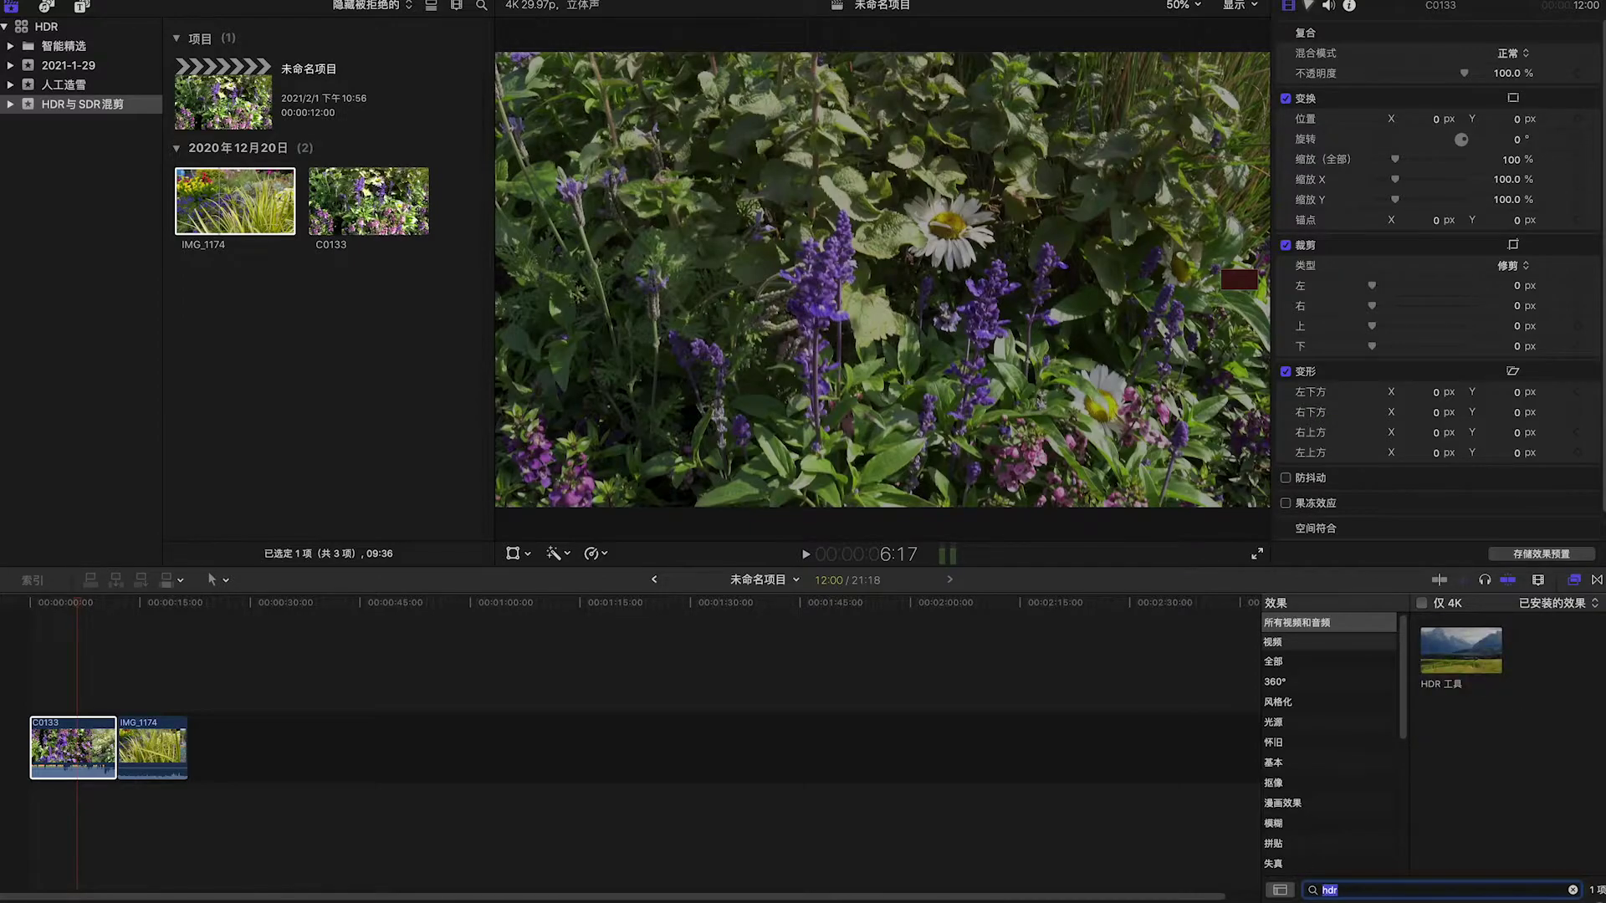
mouse_move(1474, 676)
mouse_down()
mouse_move(127, 729)
mouse_move(60, 753)
mouse_up()
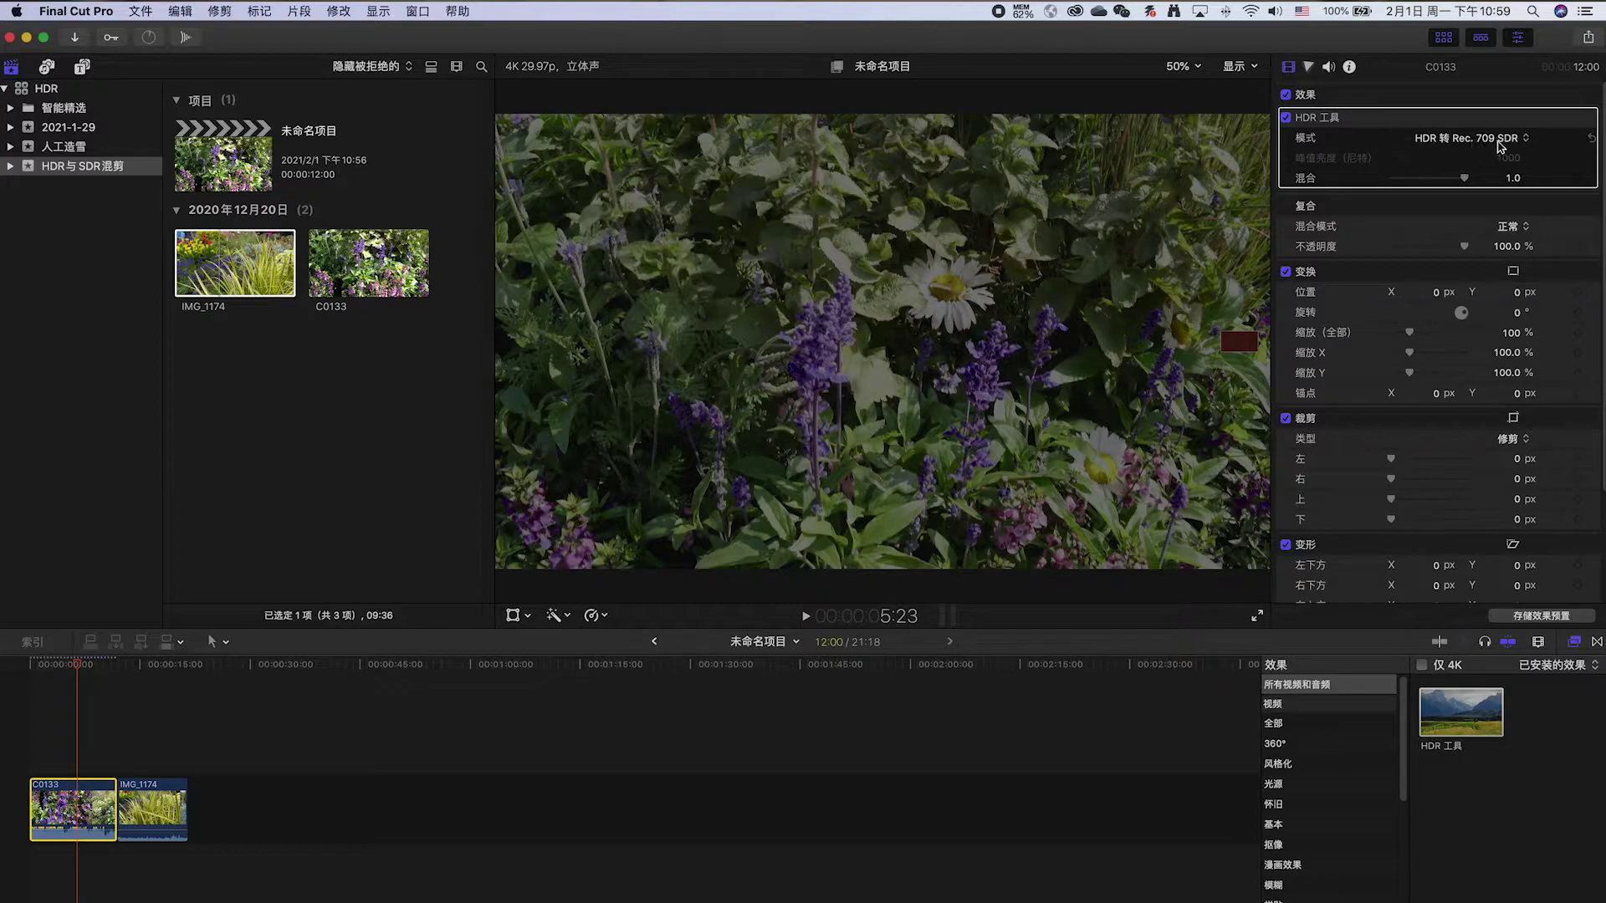
Step: Set HDR 工具 mode to PQ 转 HLG (Rec. 2100) and peak brightness to 100
click(1502, 142)
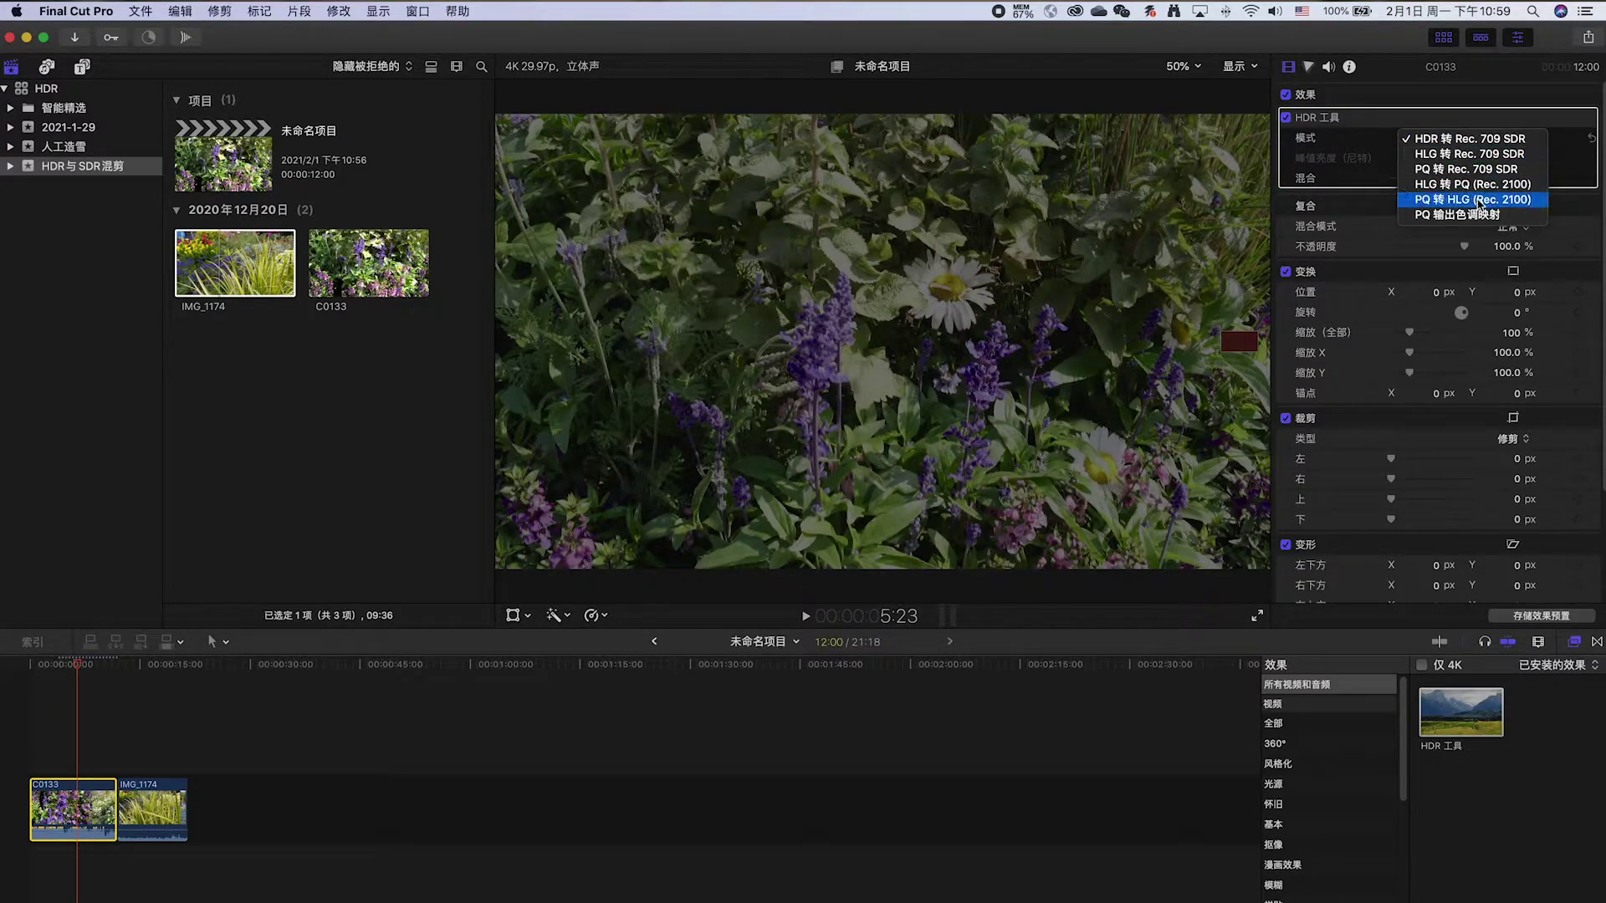
click(1482, 203)
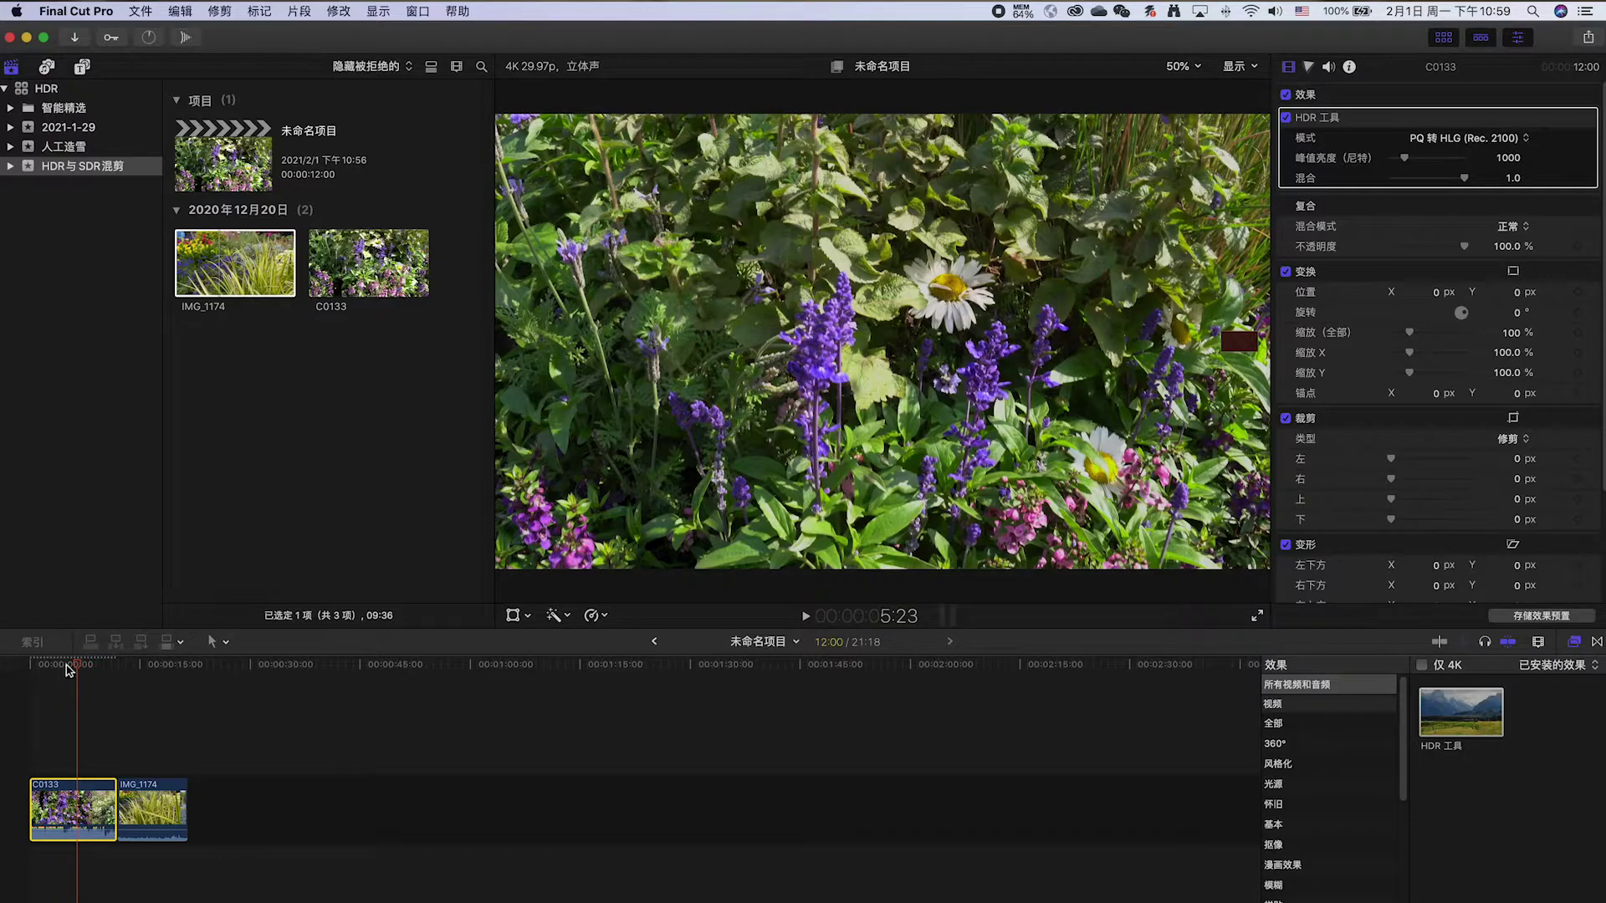
click(96, 665)
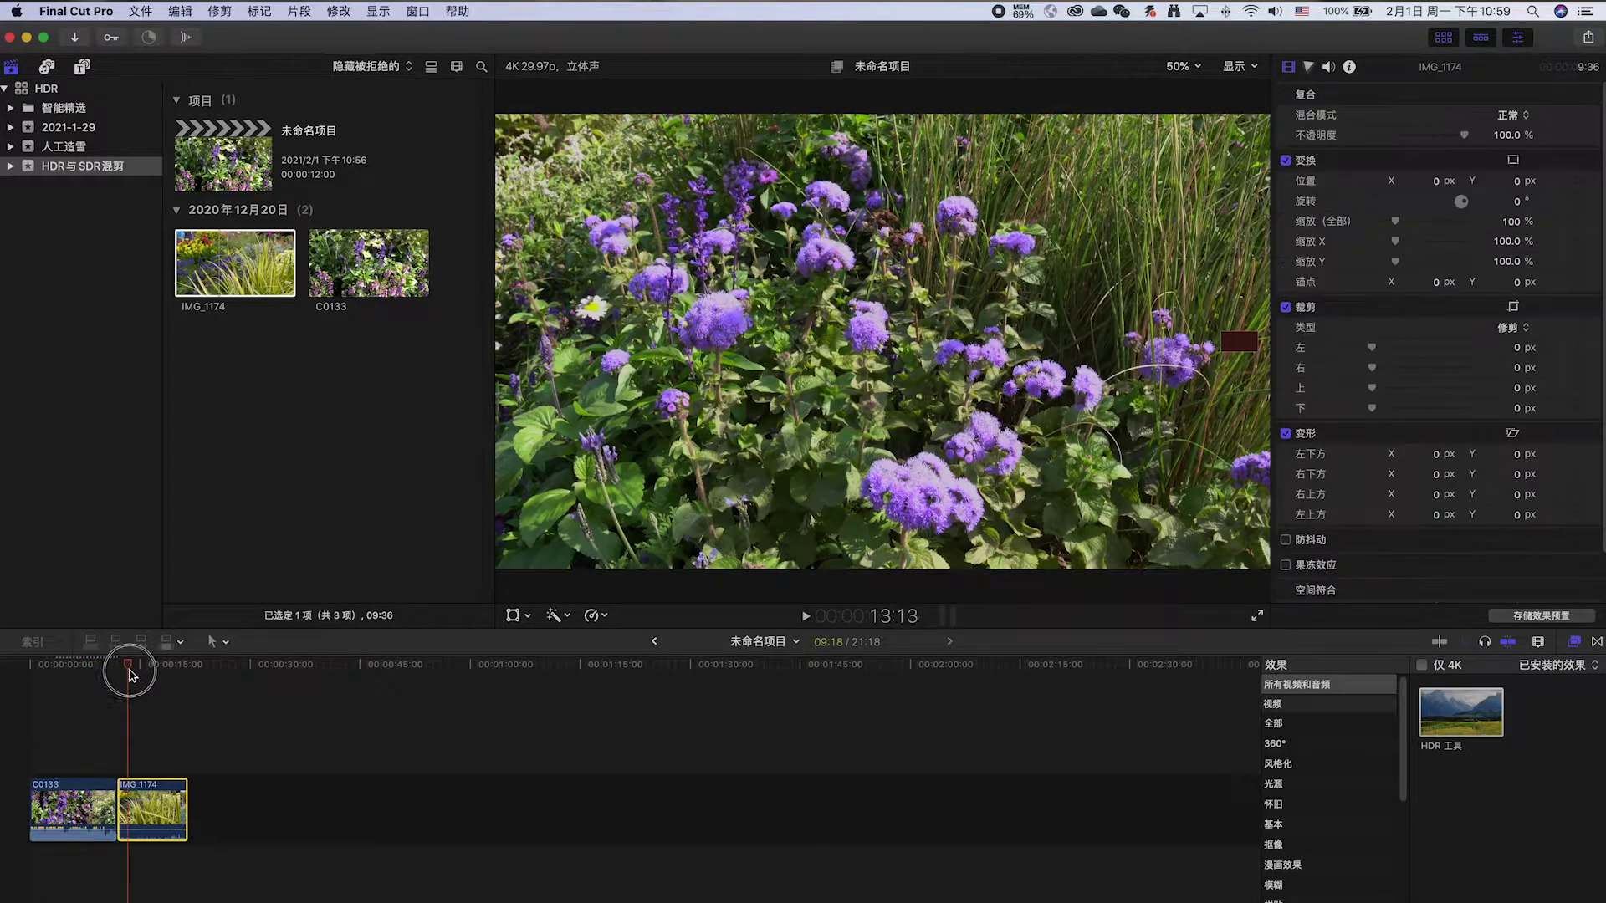
click(90, 811)
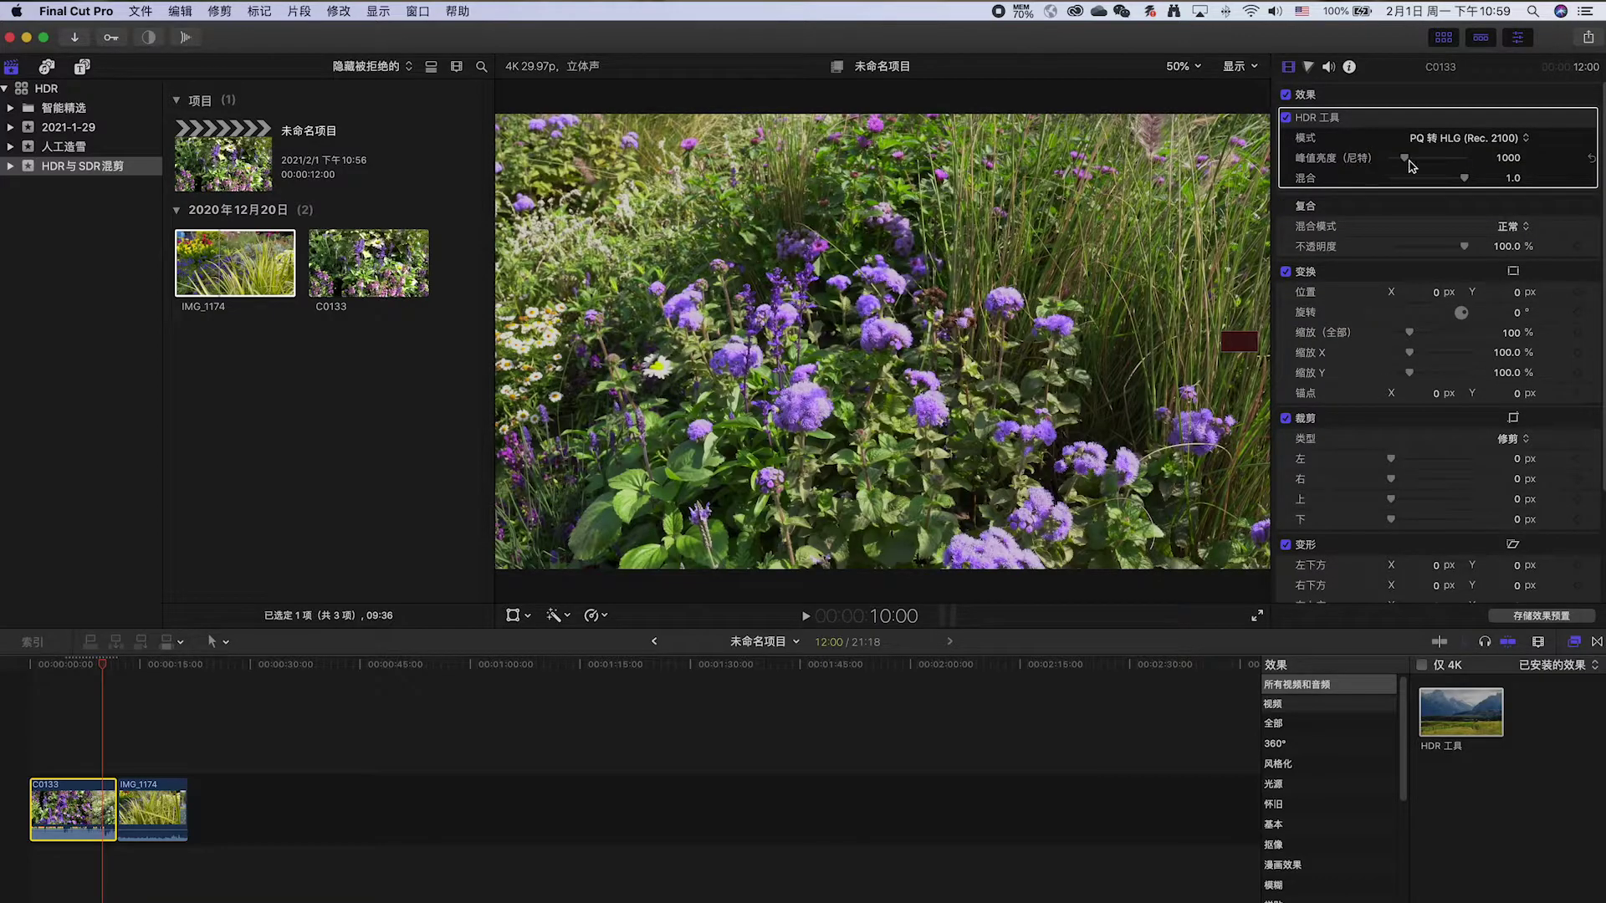
drag(1406, 161, 1383, 167)
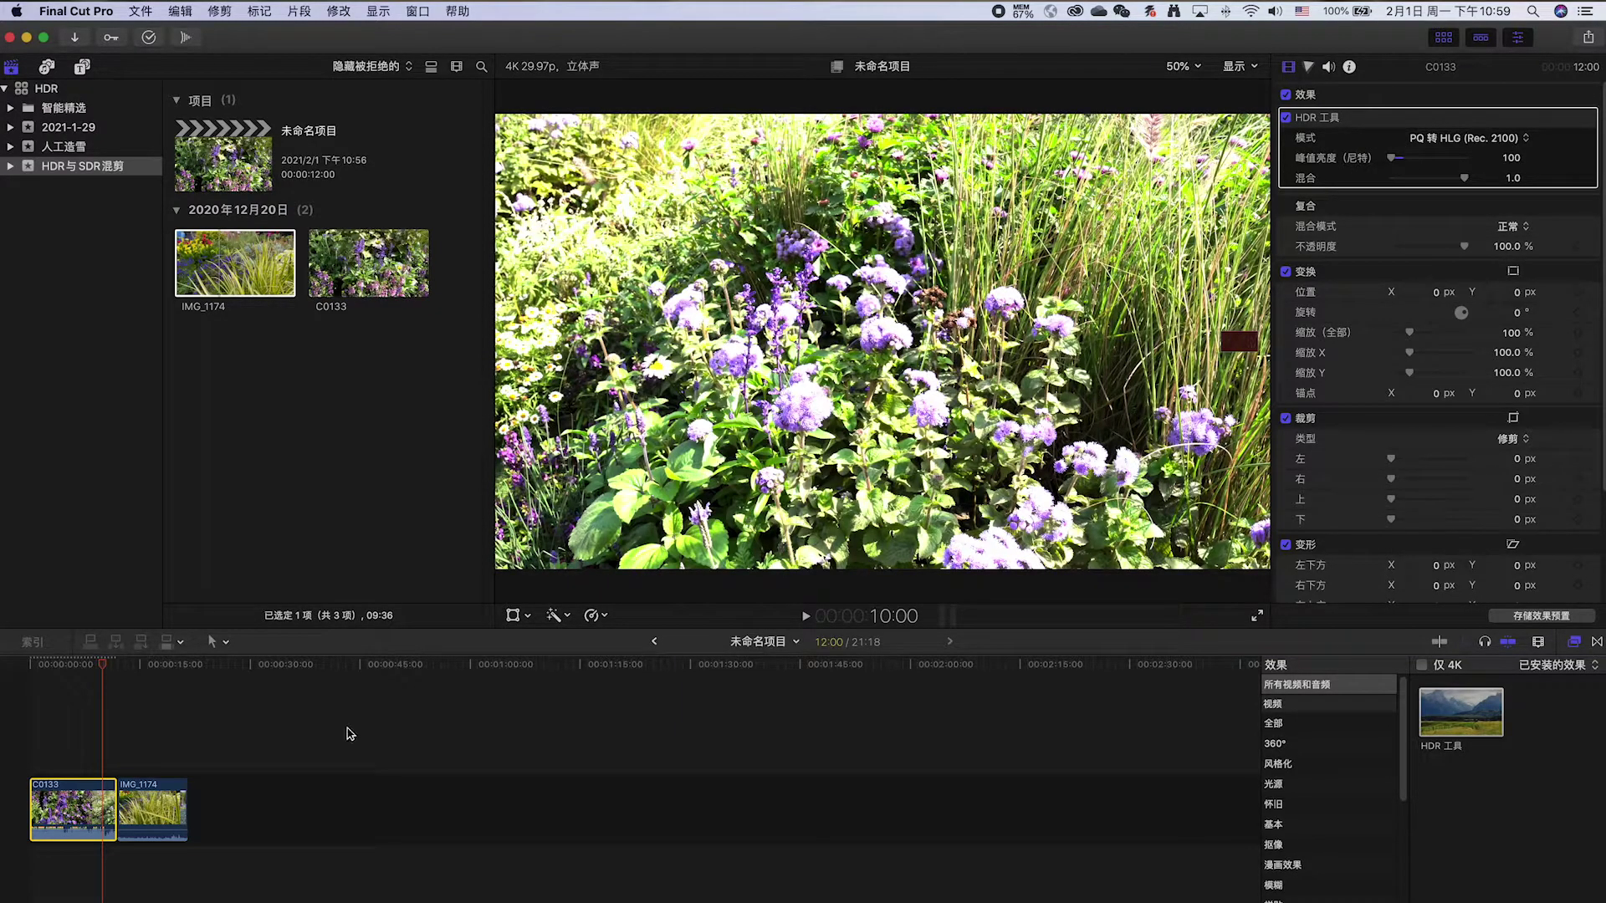
mouse_move(101, 664)
mouse_down()
mouse_move(5, 675)
mouse_move(141, 685)
mouse_move(65, 704)
mouse_up()
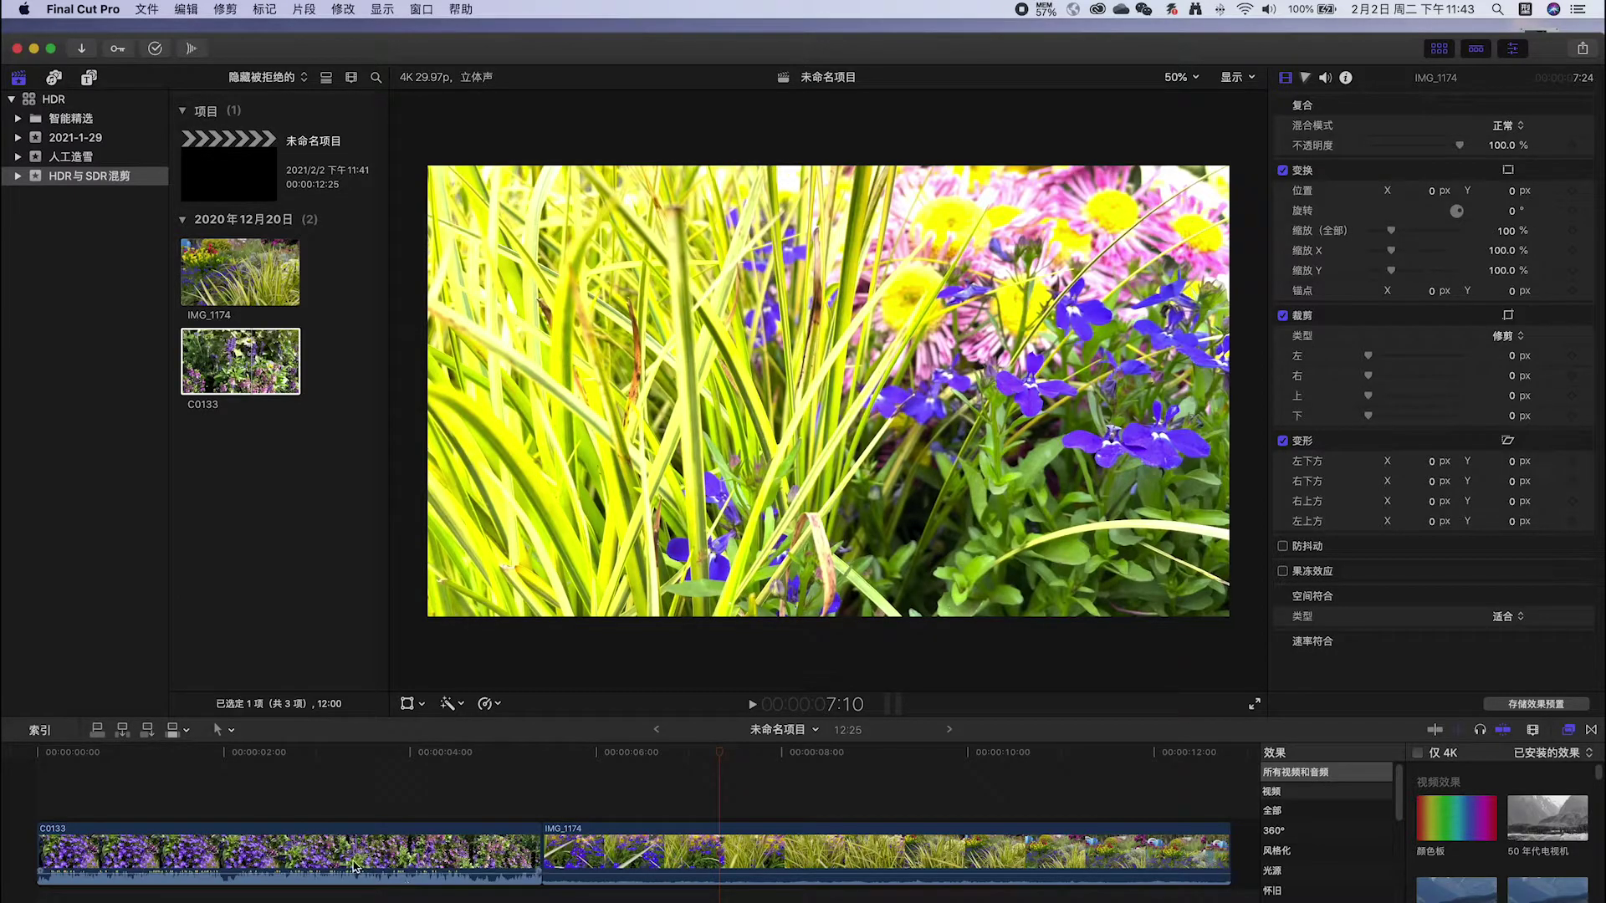
Step: Change the project's colour space to 标准 - Rec. 709
click(235, 181)
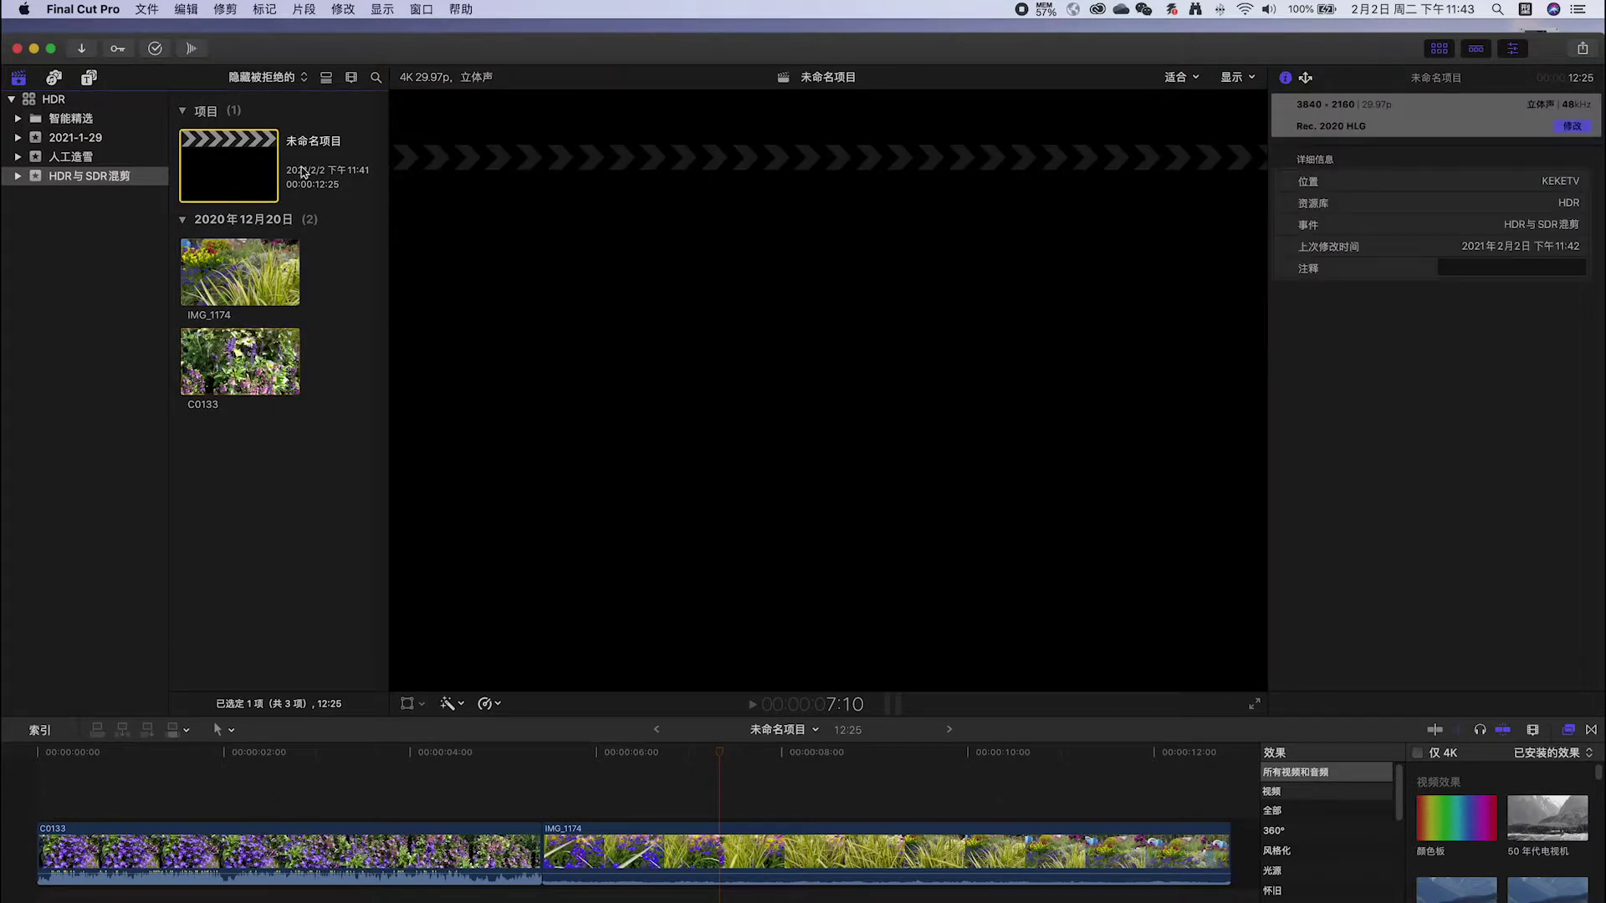
click(1573, 126)
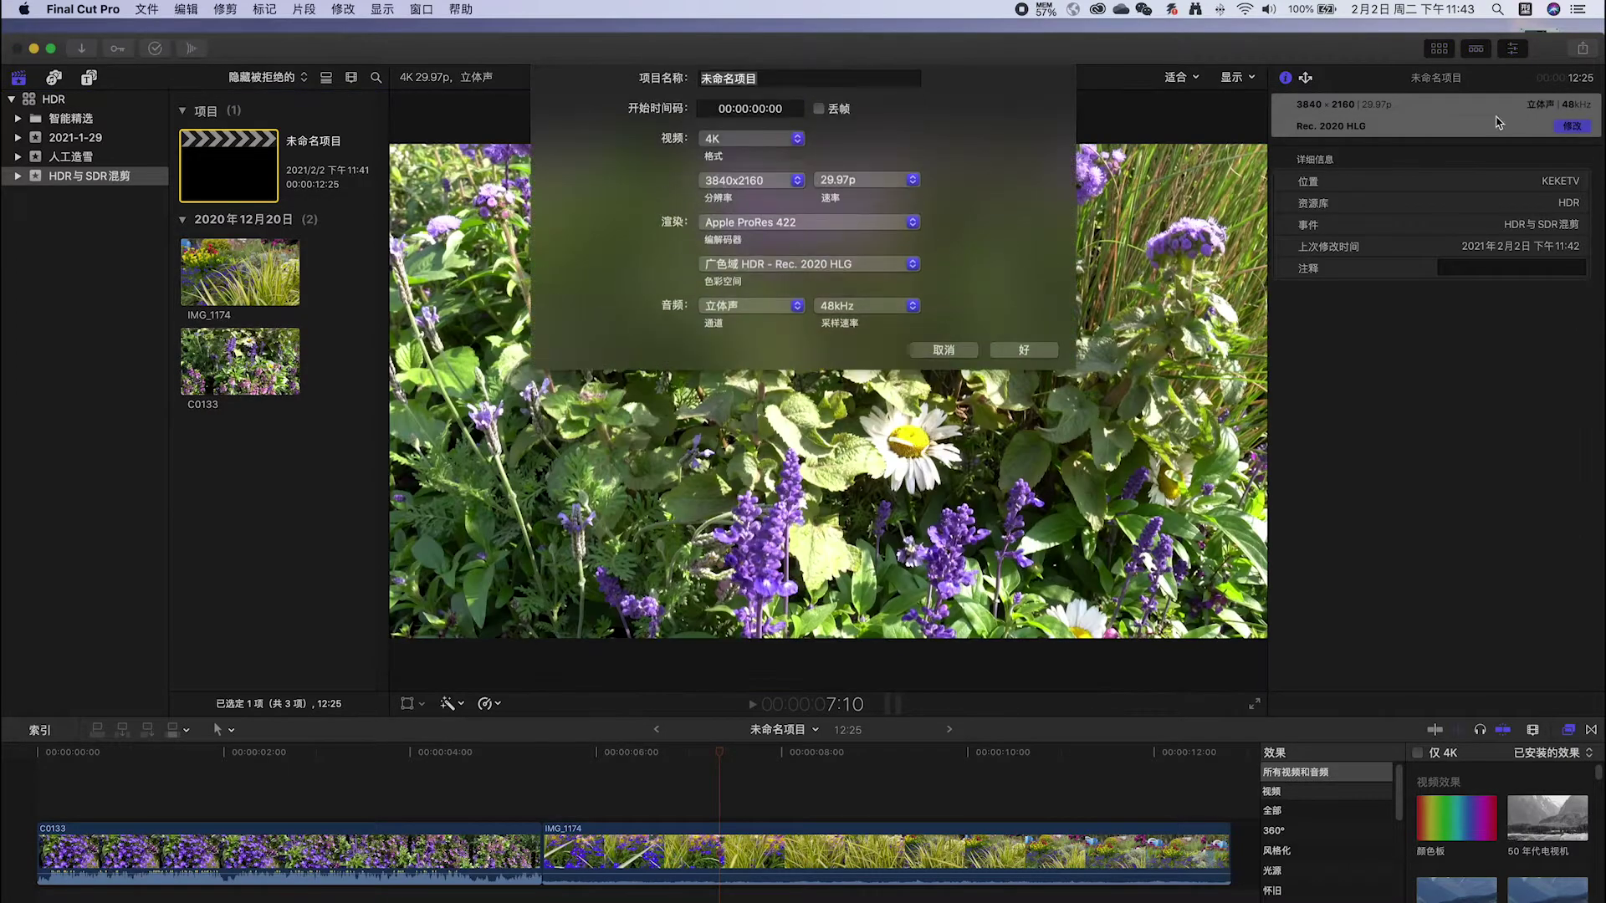
click(860, 264)
click(793, 219)
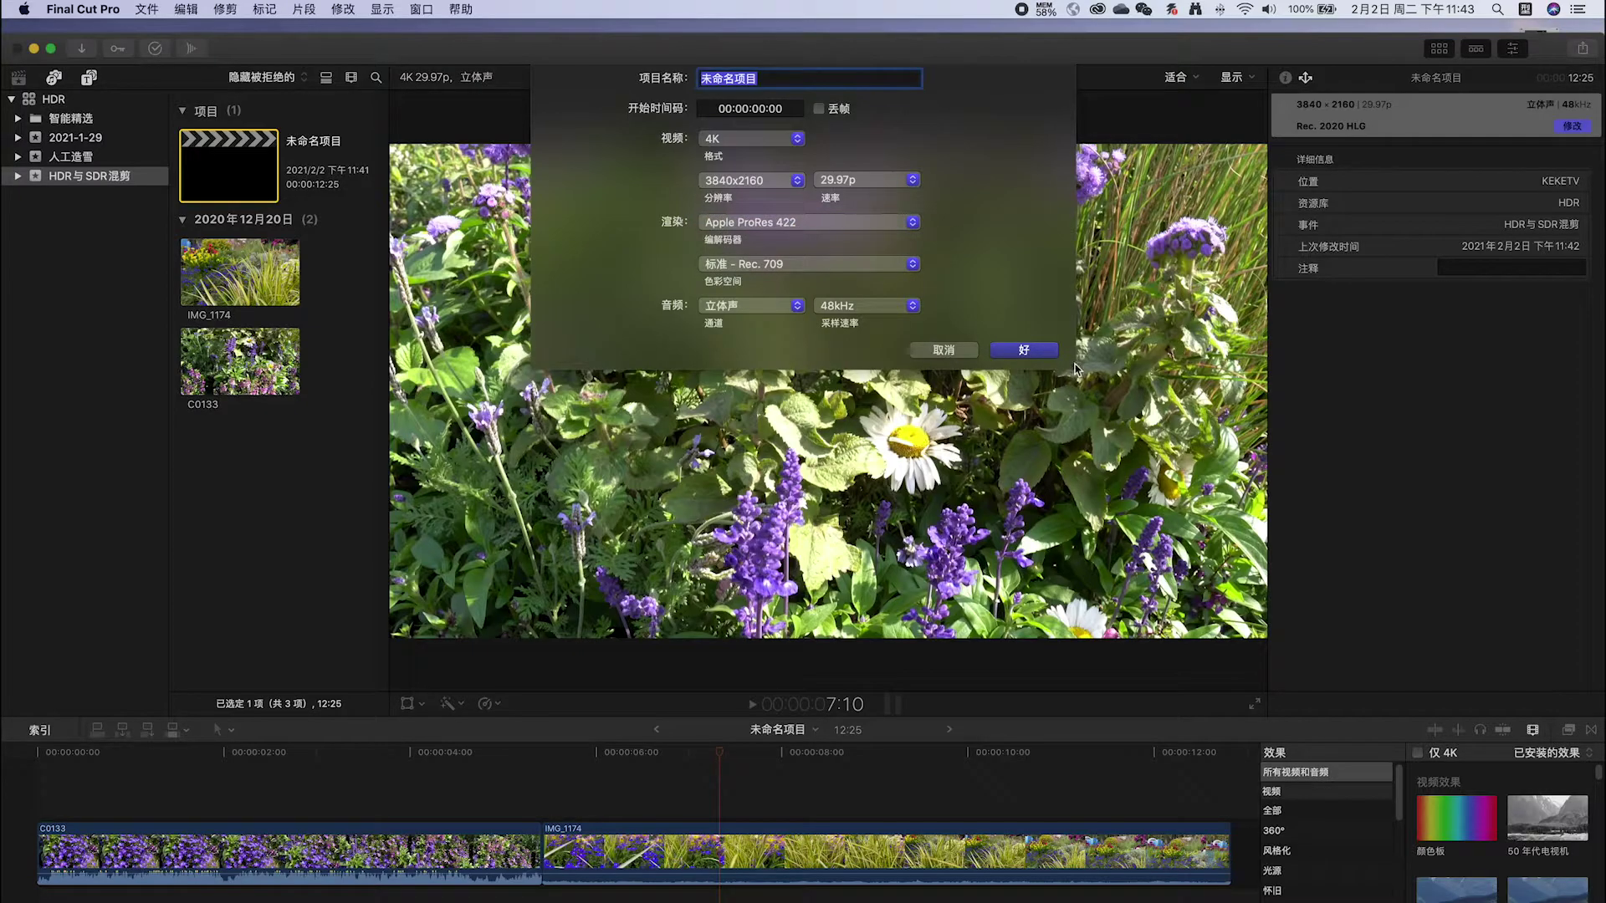
click(1025, 350)
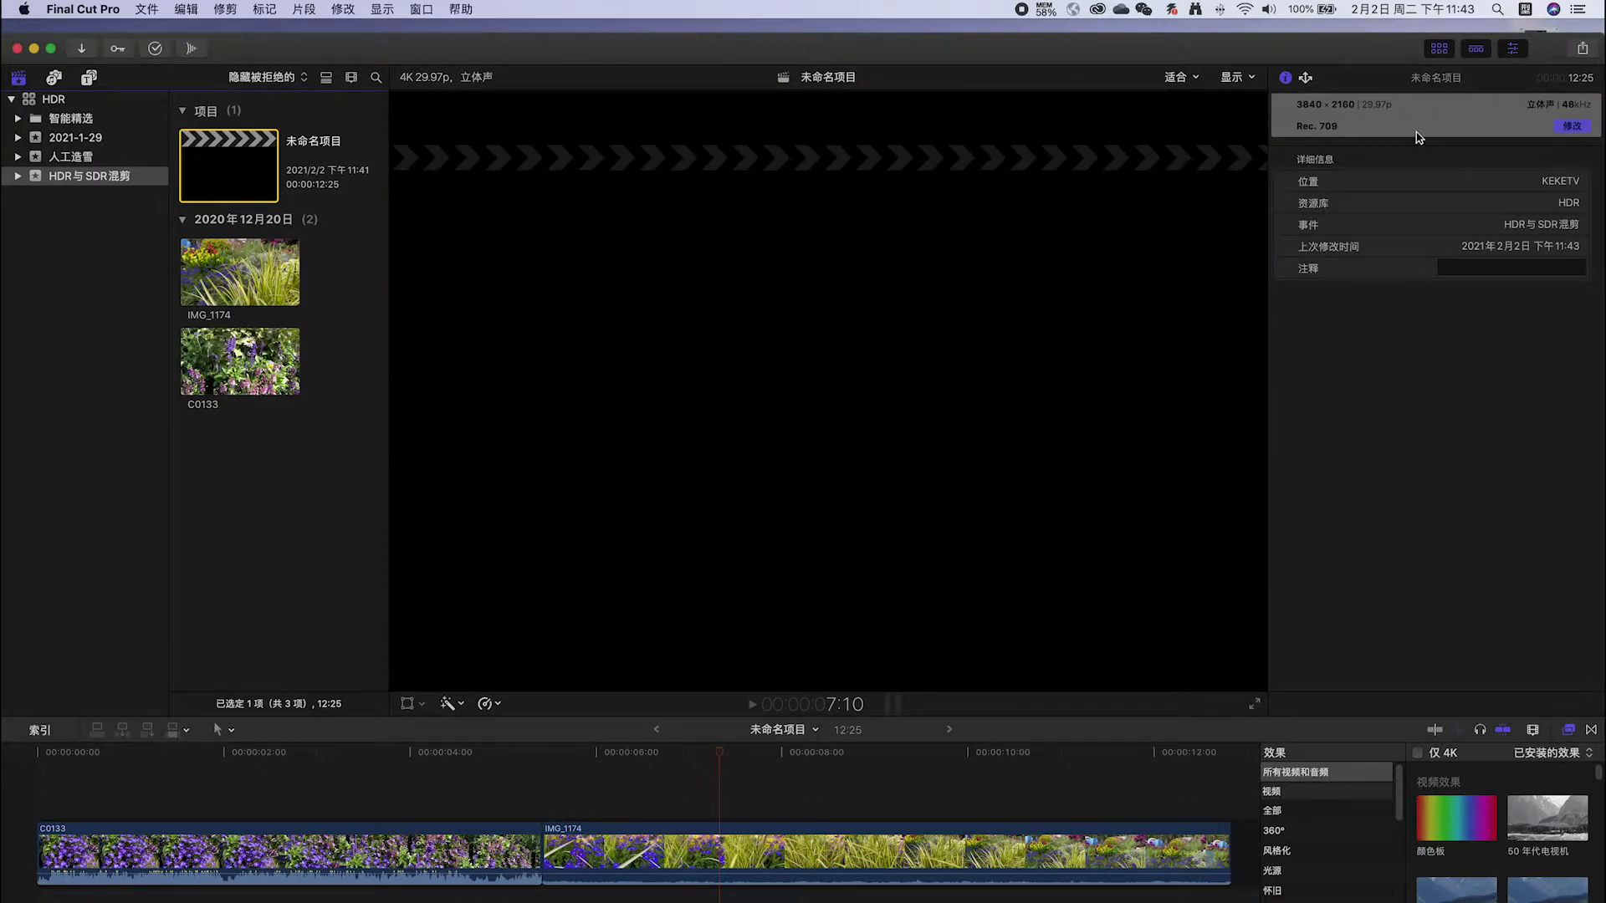
Step: Disable the HDR 工具 effect on C0133, then select the IMG_1174 clip
click(340, 853)
click(352, 757)
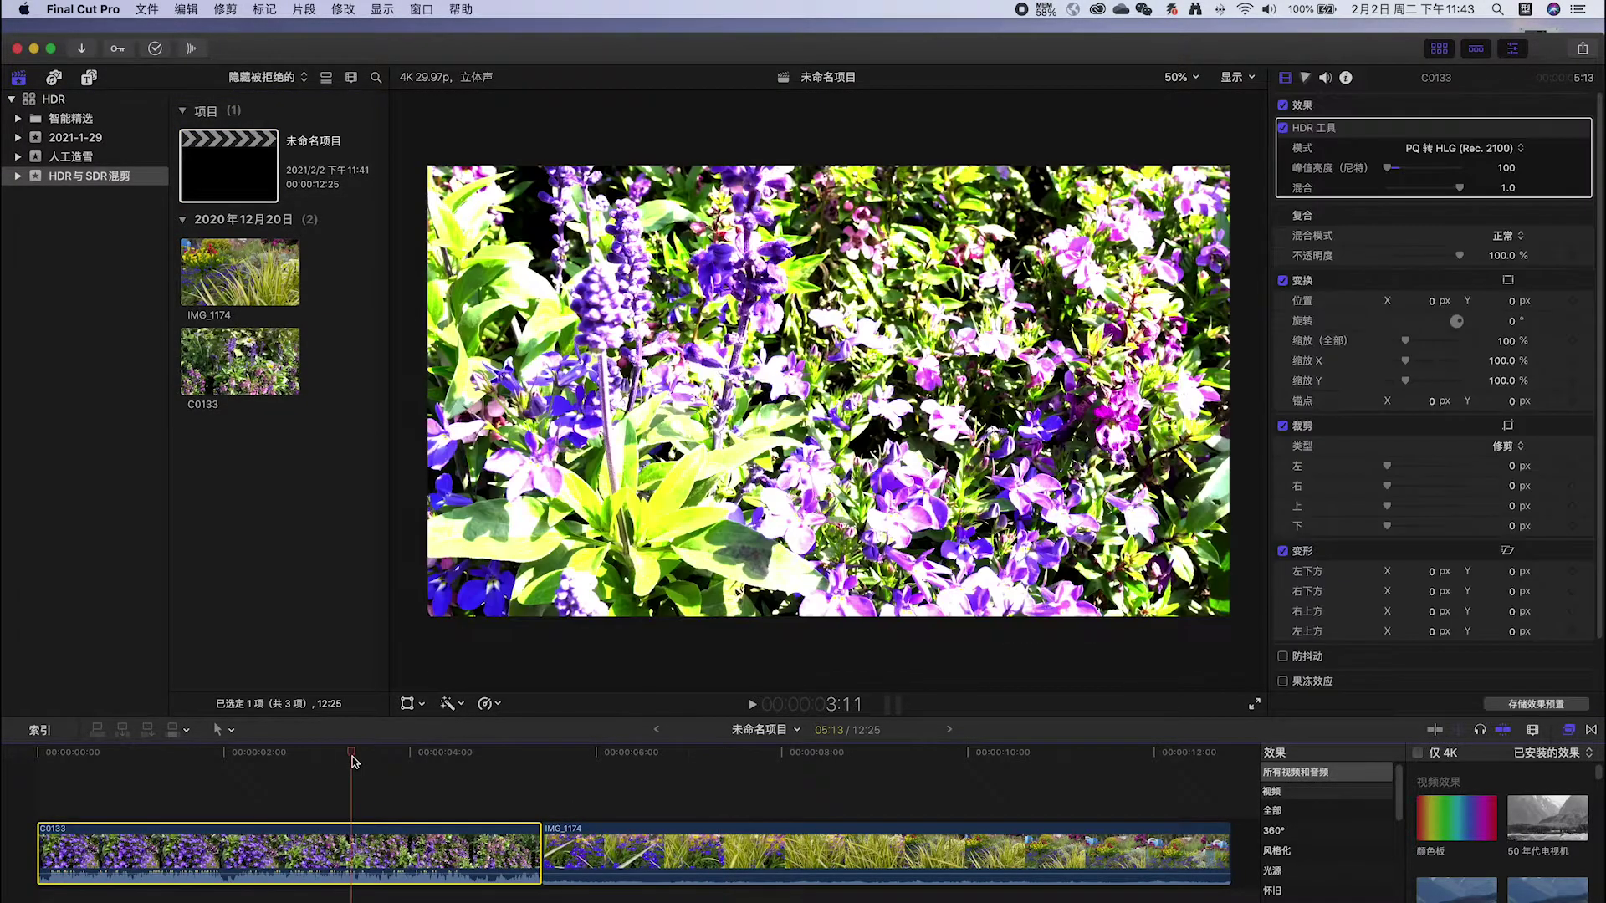
drag(352, 757, 222, 757)
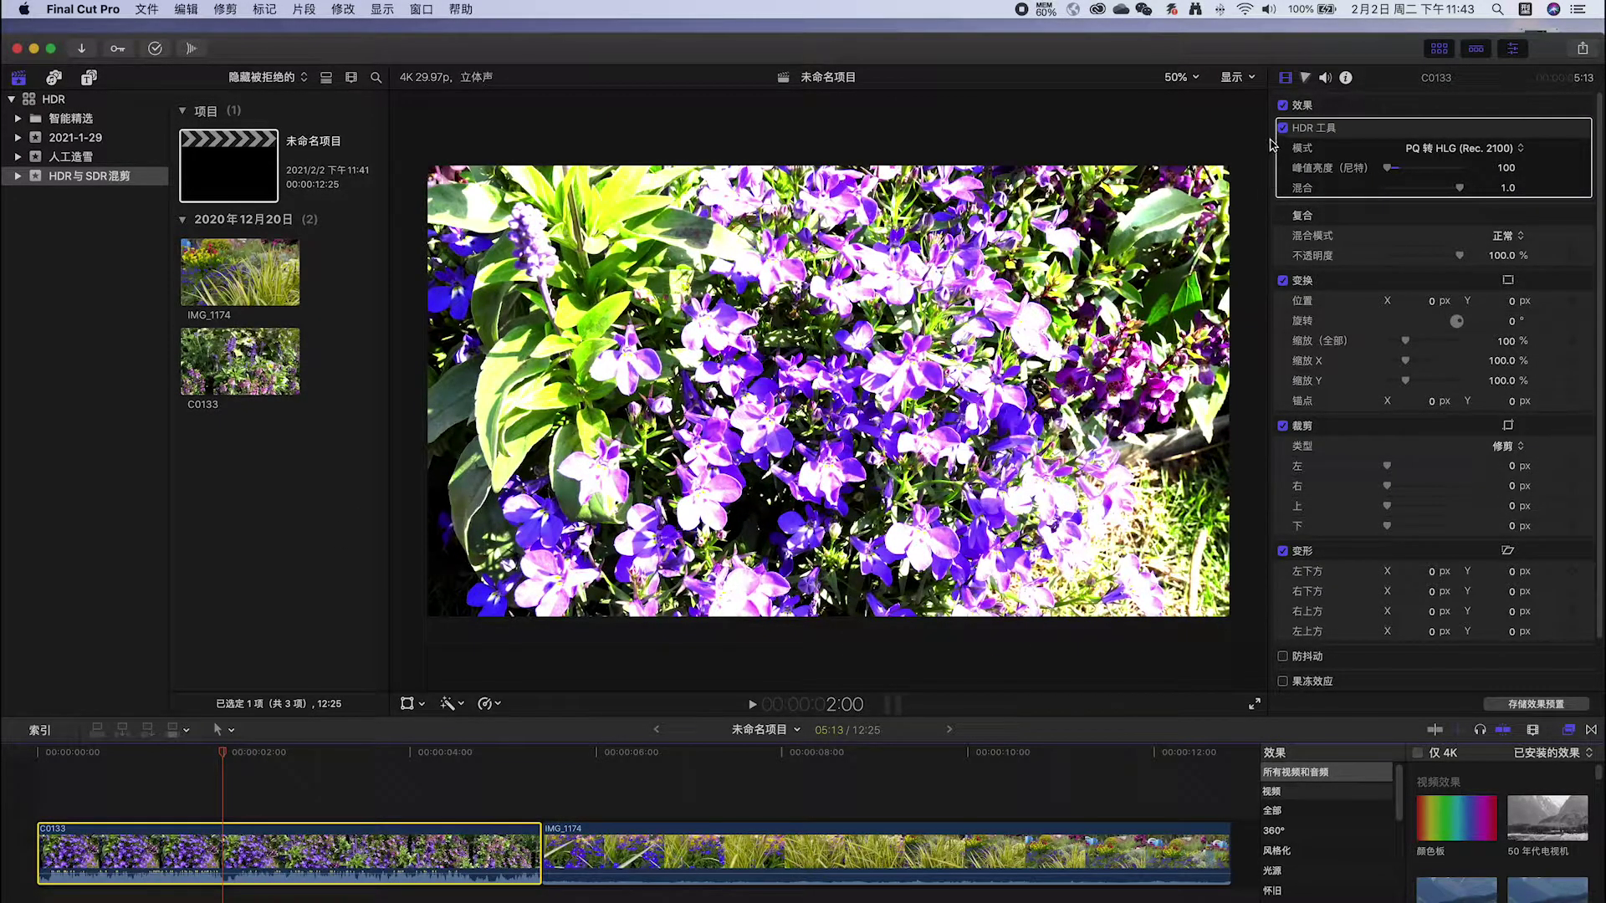
click(1283, 128)
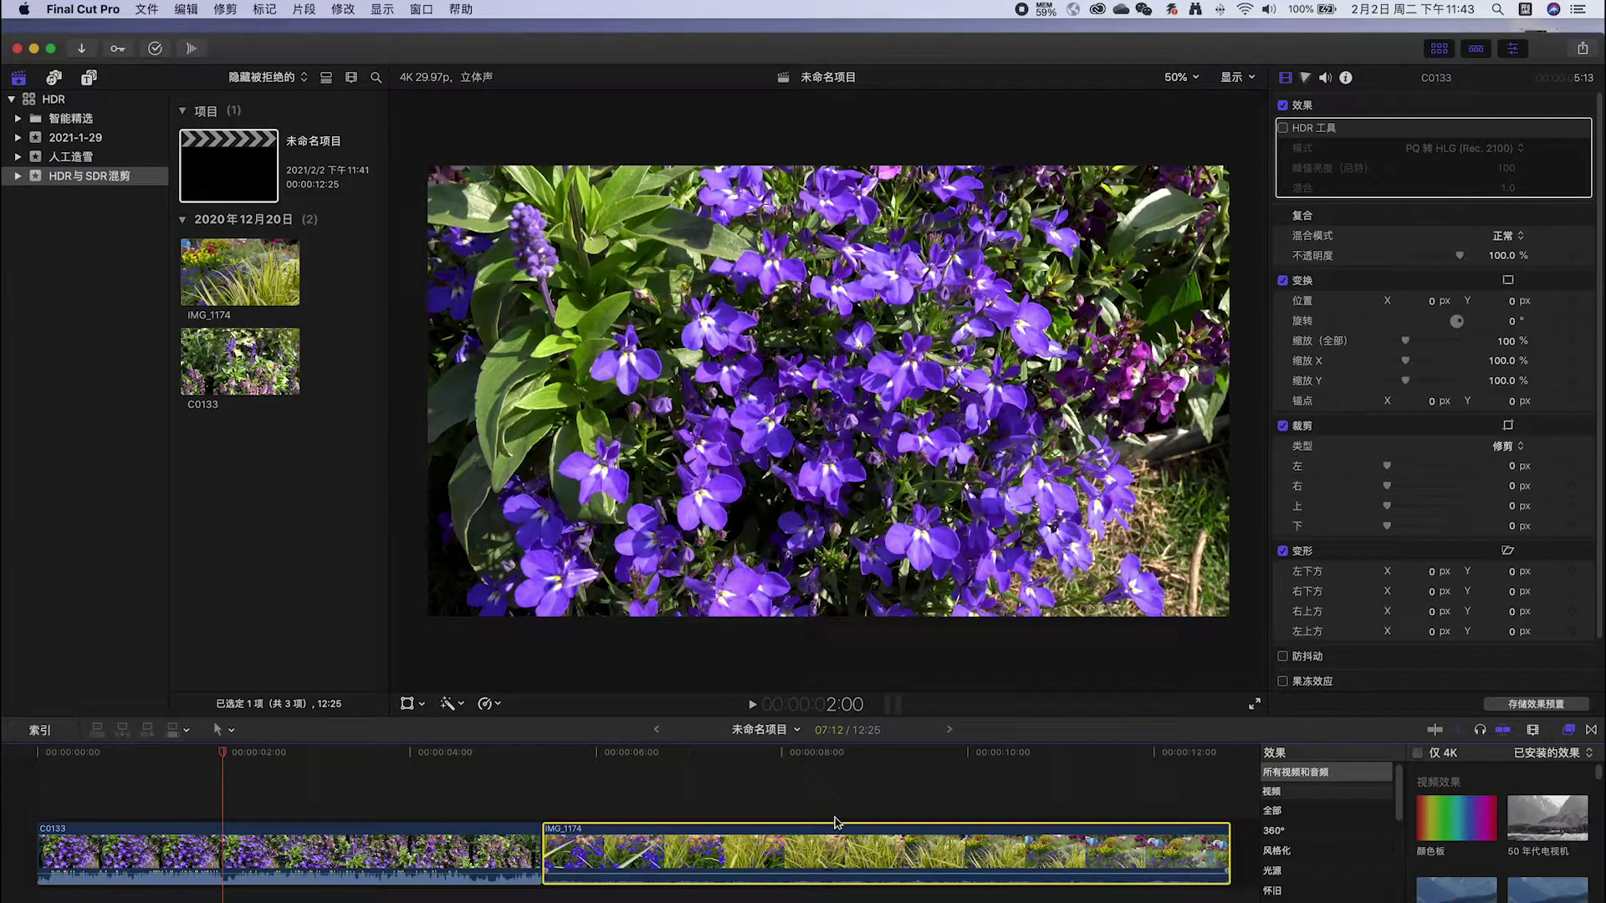
click(824, 863)
click(788, 755)
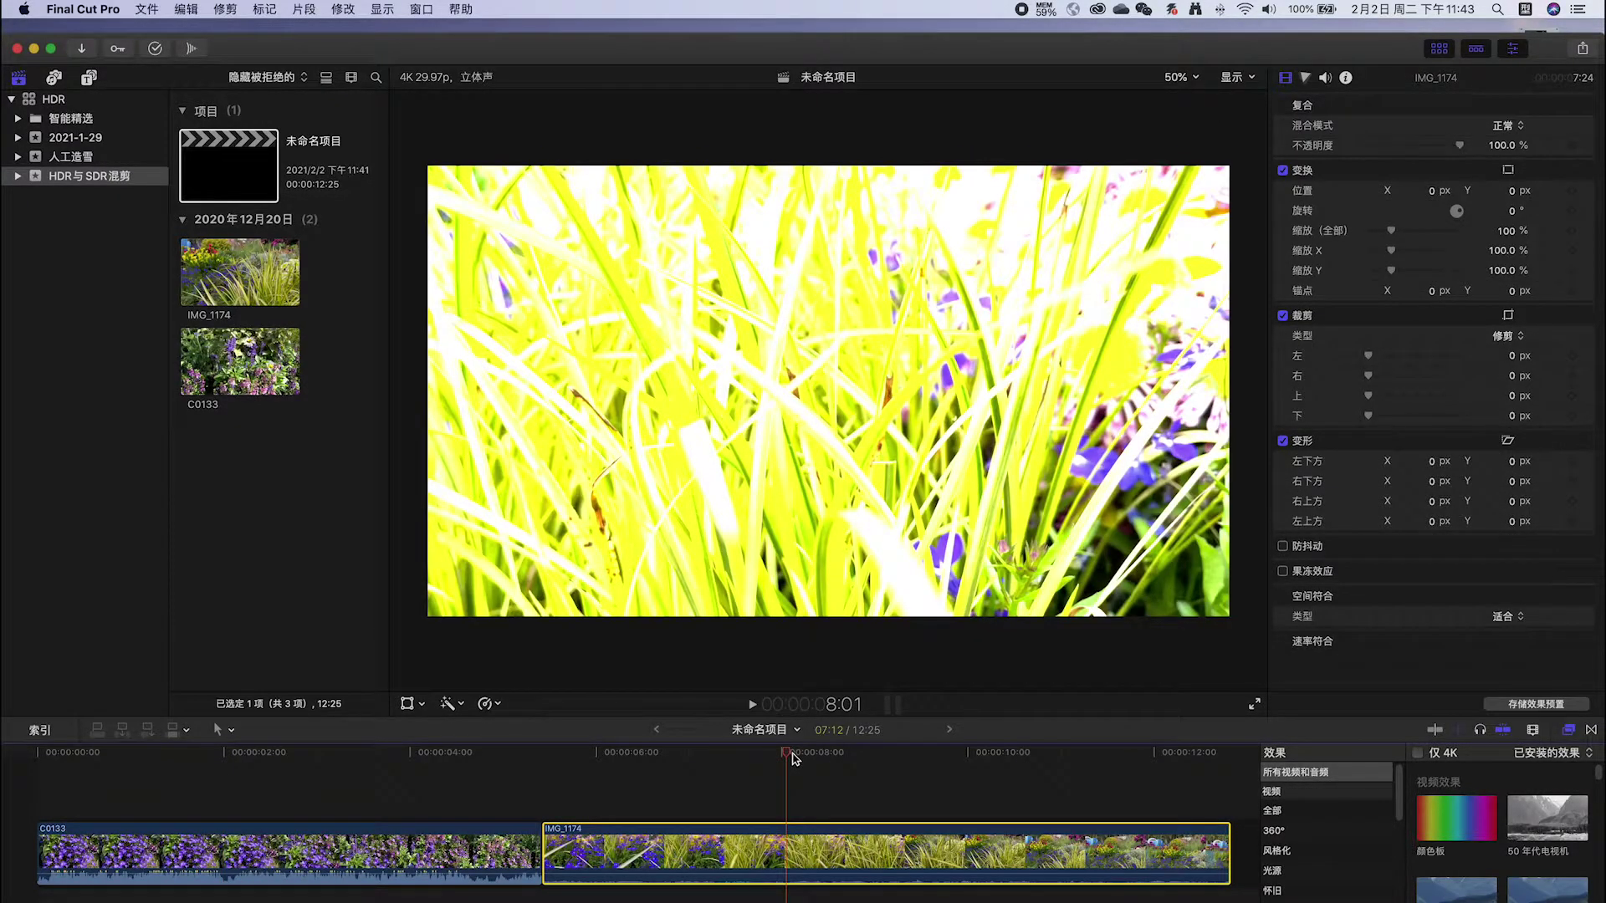
Step: Apply HDR 工具 to IMG_1174 in HLG 转 Rec. 709 SDR mode and scrub to review
drag(793, 757, 915, 758)
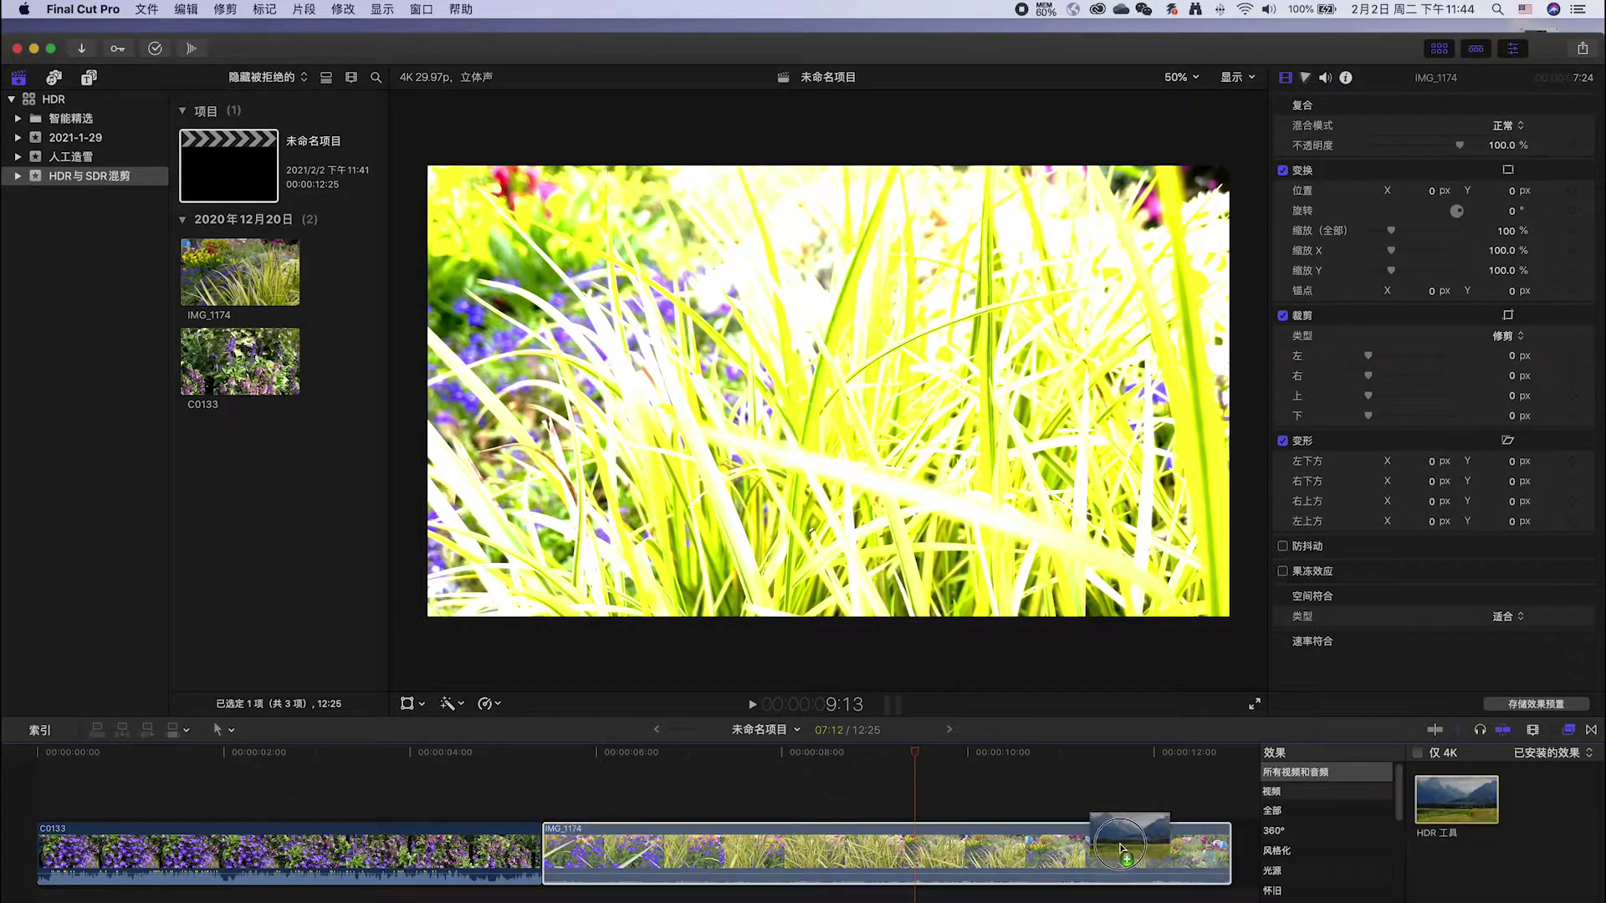
drag(1455, 799, 1003, 849)
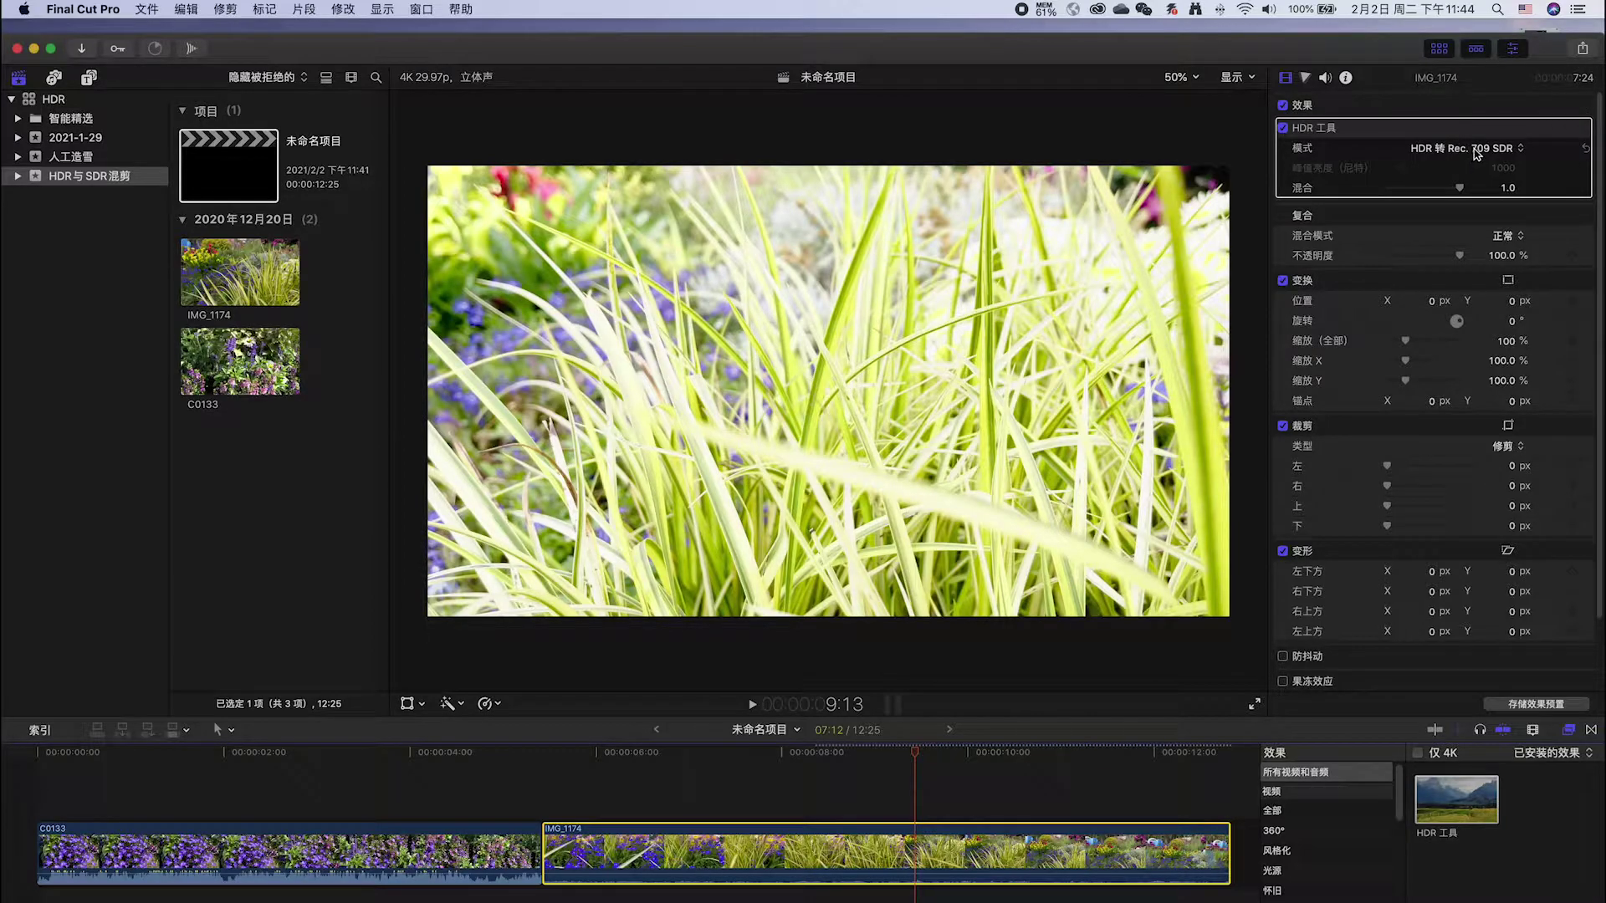
click(1474, 149)
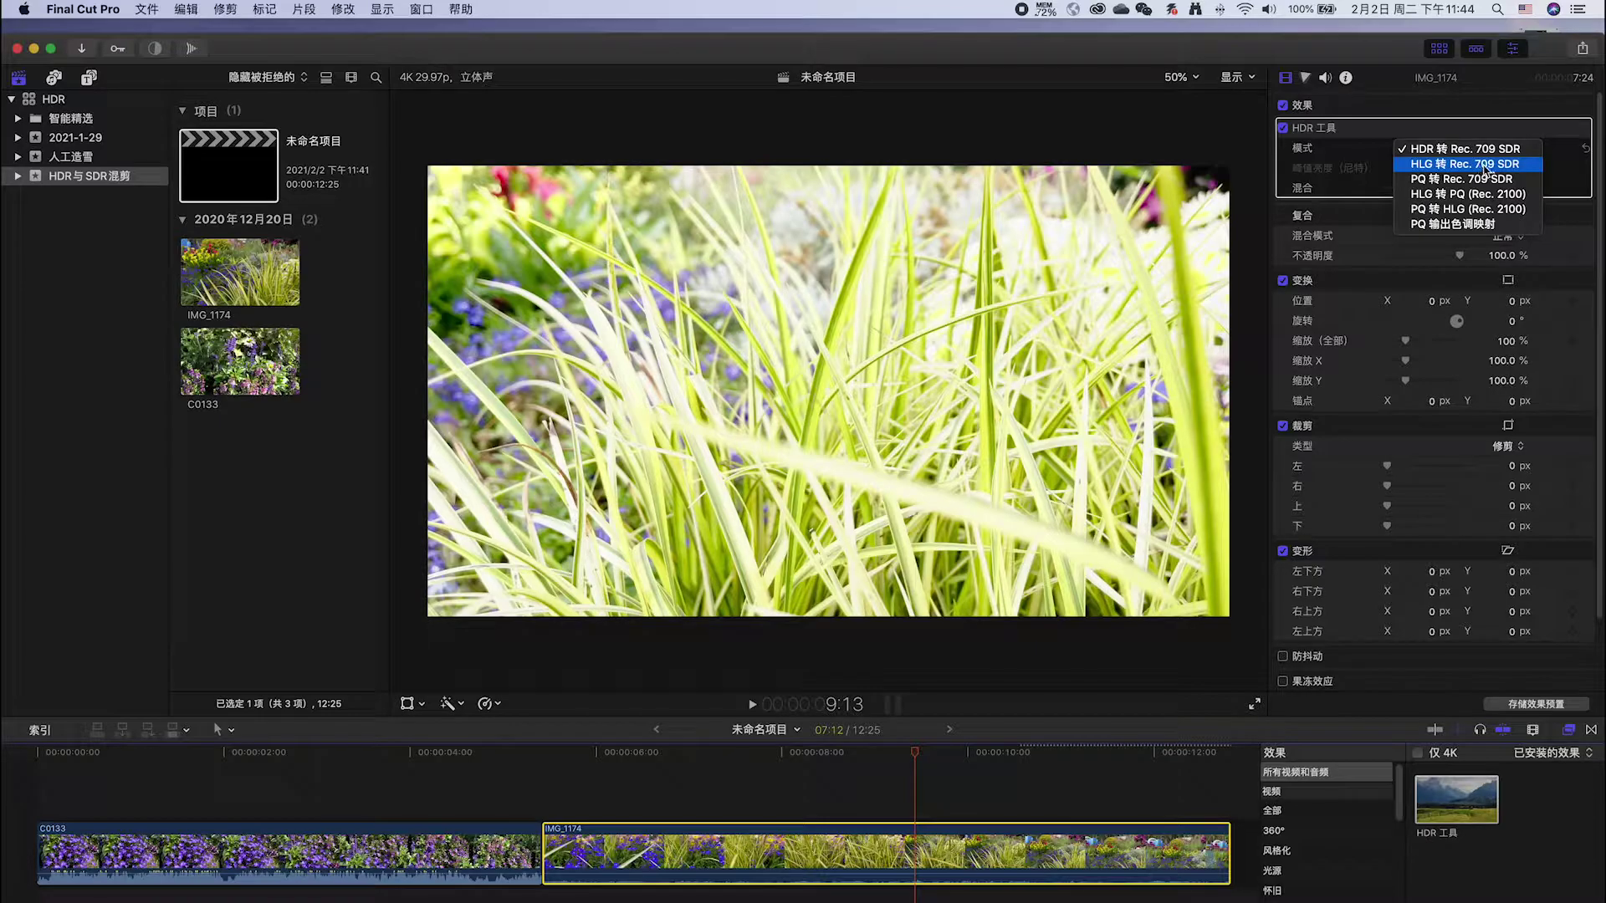
key(Escape)
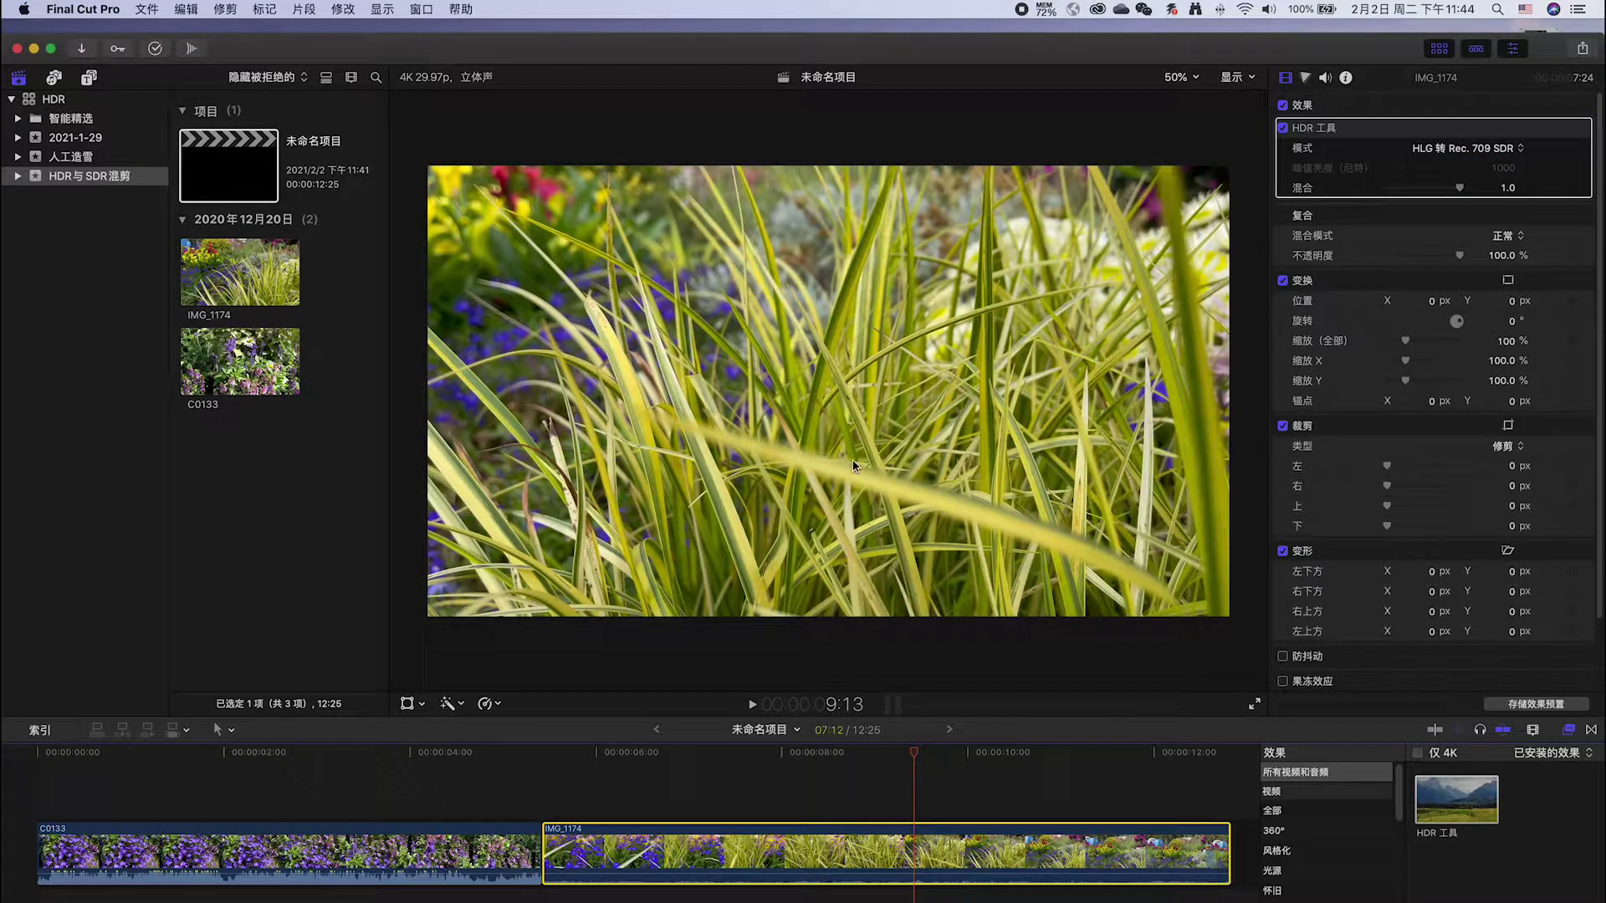
drag(914, 755, 769, 761)
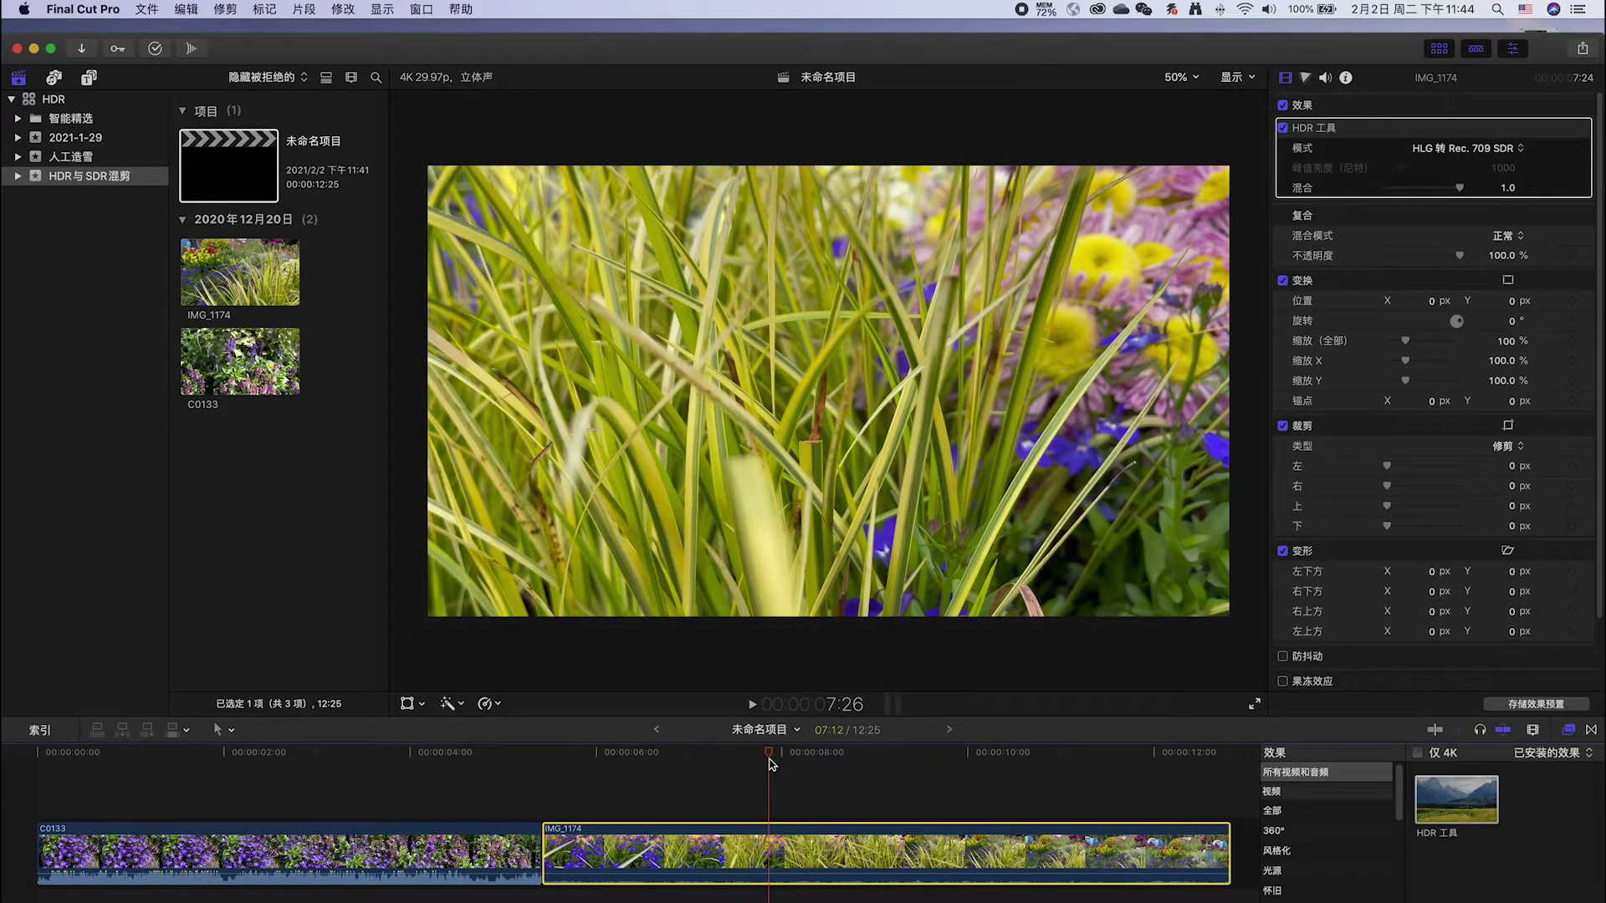
mouse_move(771, 761)
mouse_down()
mouse_move(715, 782)
mouse_move(1115, 773)
mouse_up()
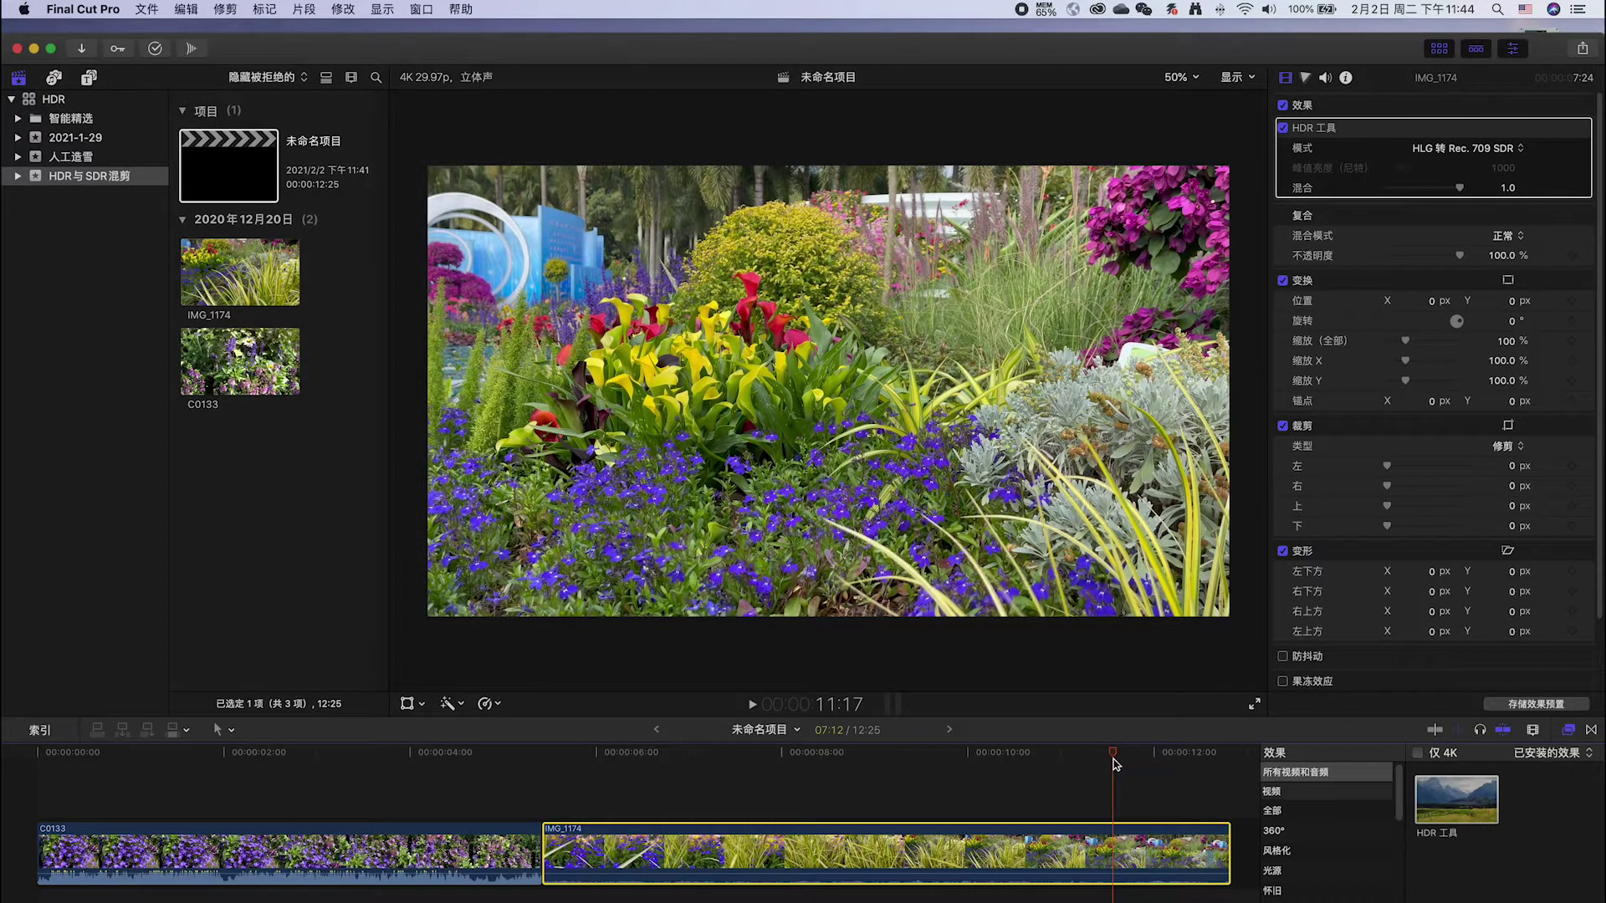
drag(1115, 773, 152, 824)
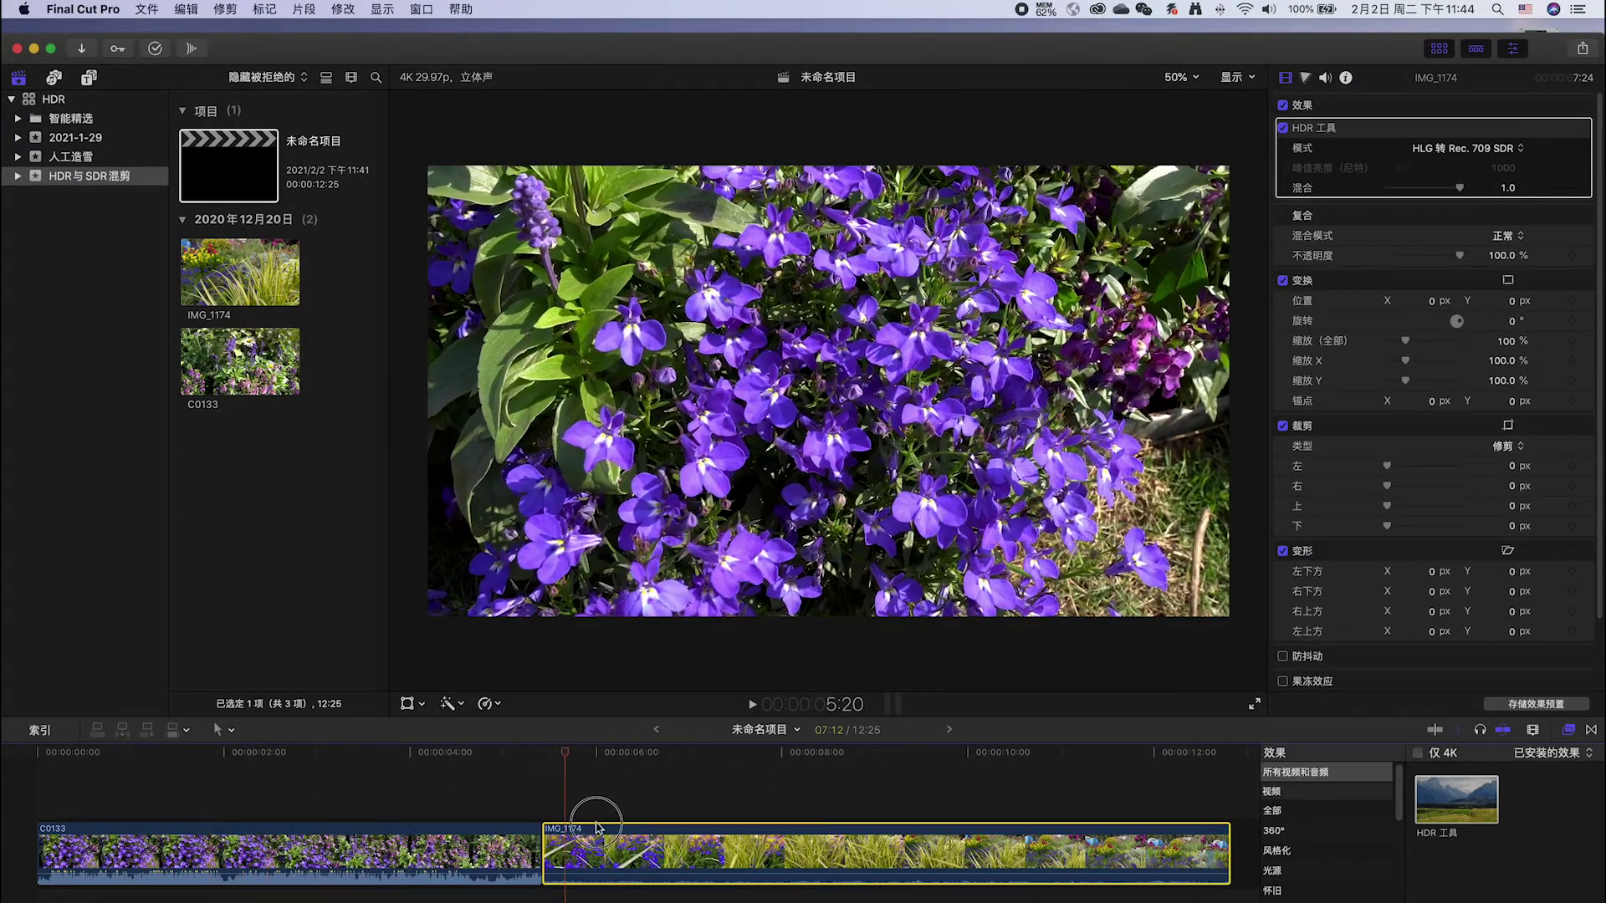
click(877, 819)
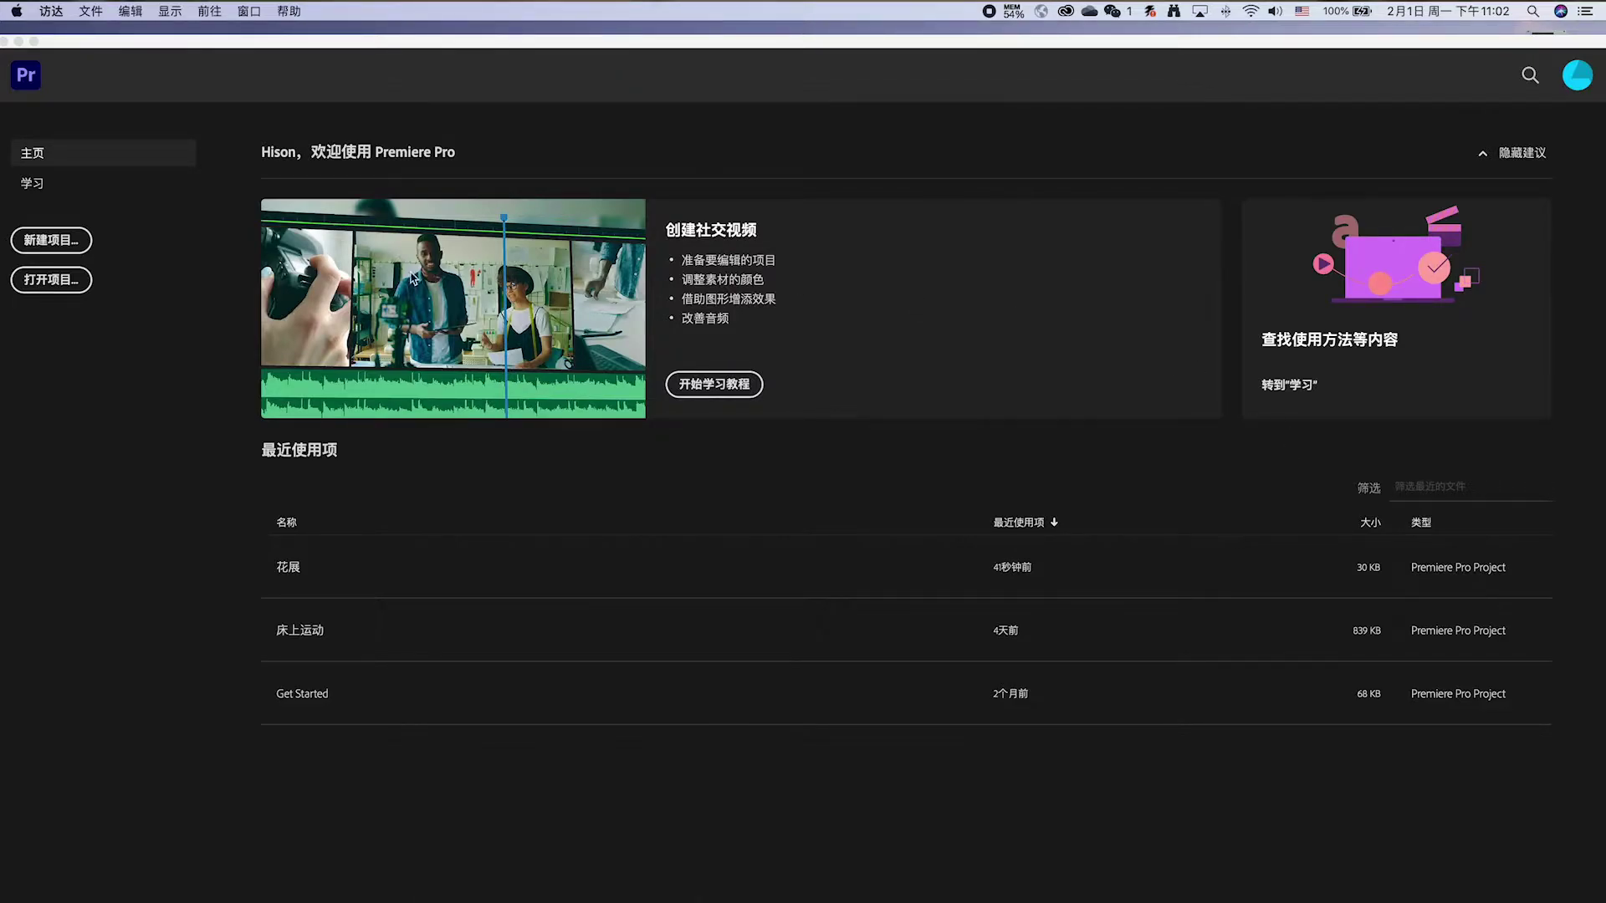
Step: In Premiere Pro, scrub through C0133 and IMG_1174, return to the sequence start, open the Sequence menu
click(494, 152)
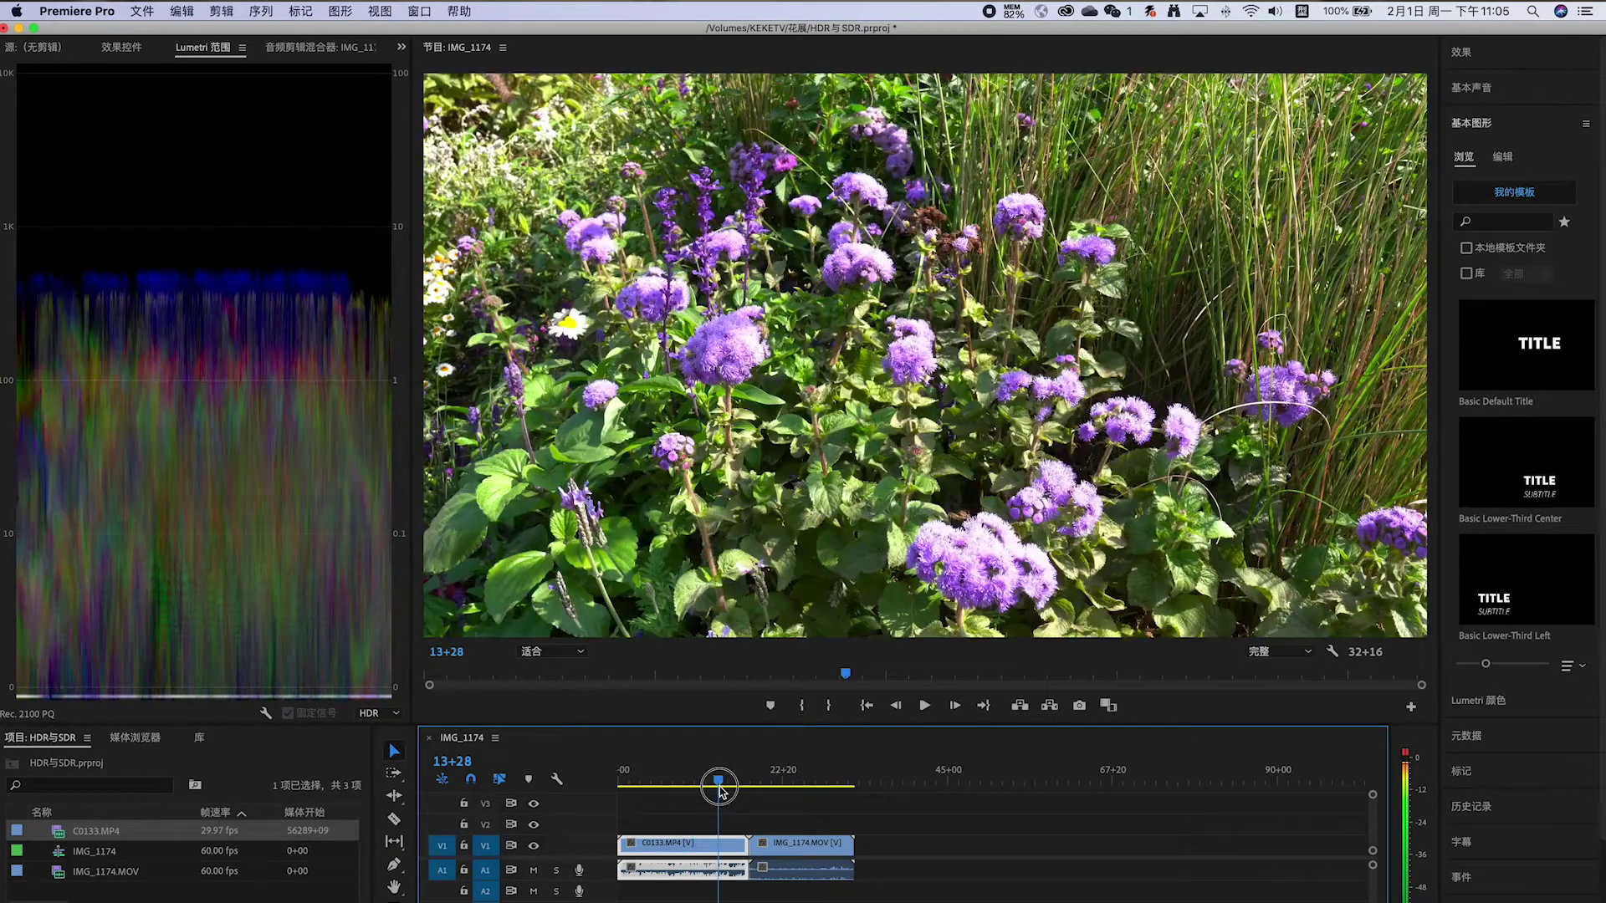
mouse_move(699, 791)
mouse_down()
mouse_move(800, 799)
mouse_move(779, 813)
mouse_up()
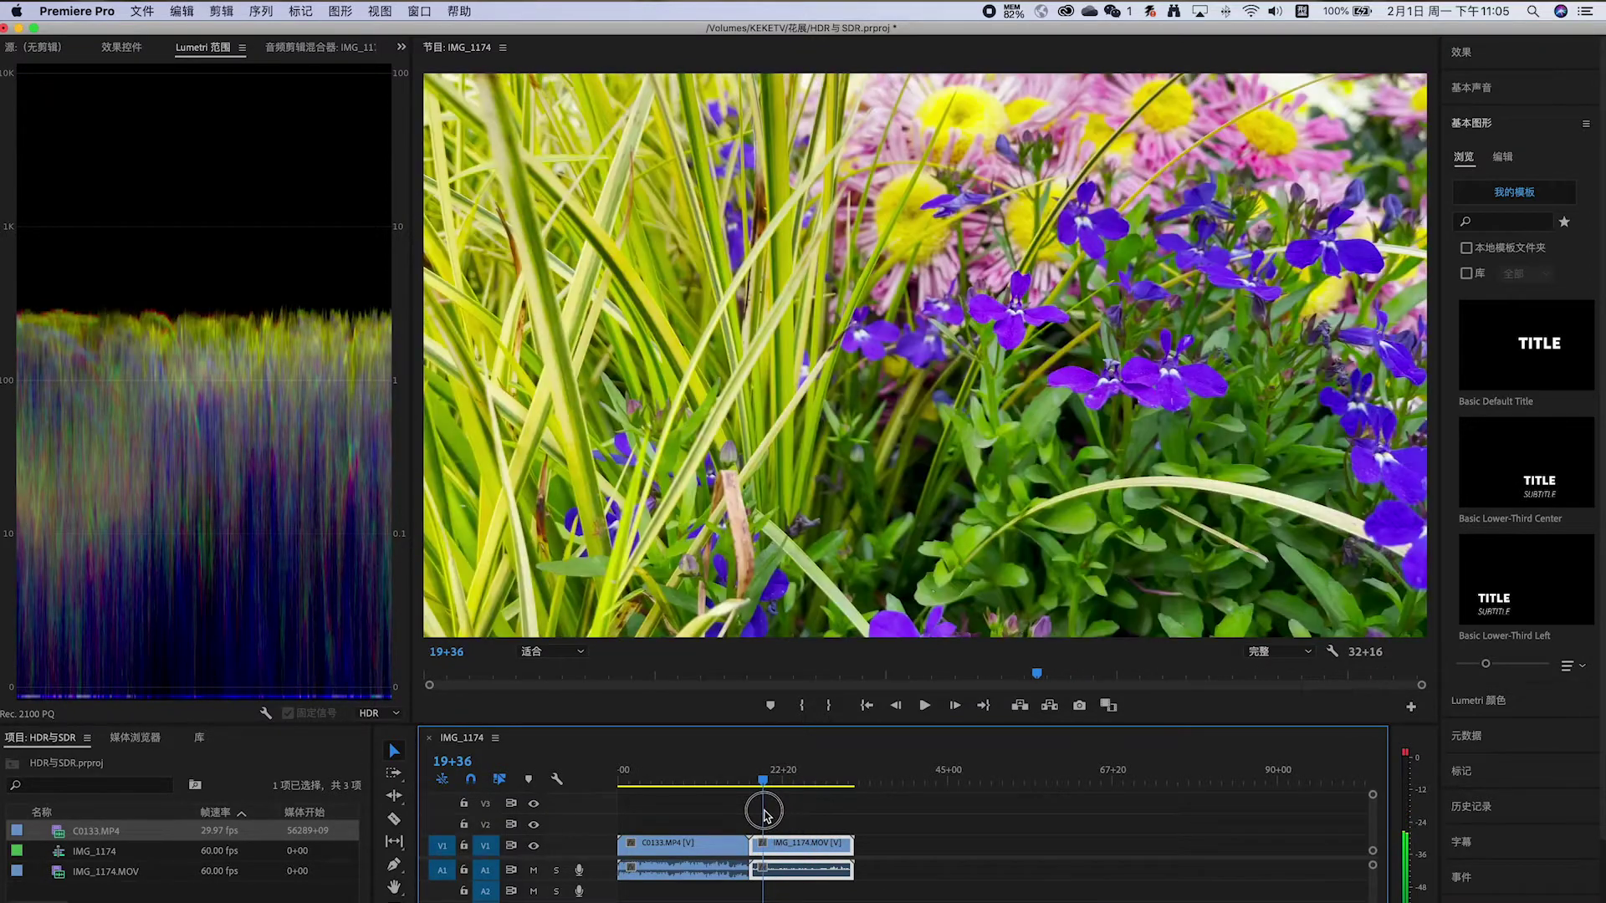
drag(779, 813, 763, 810)
click(665, 845)
key(Home)
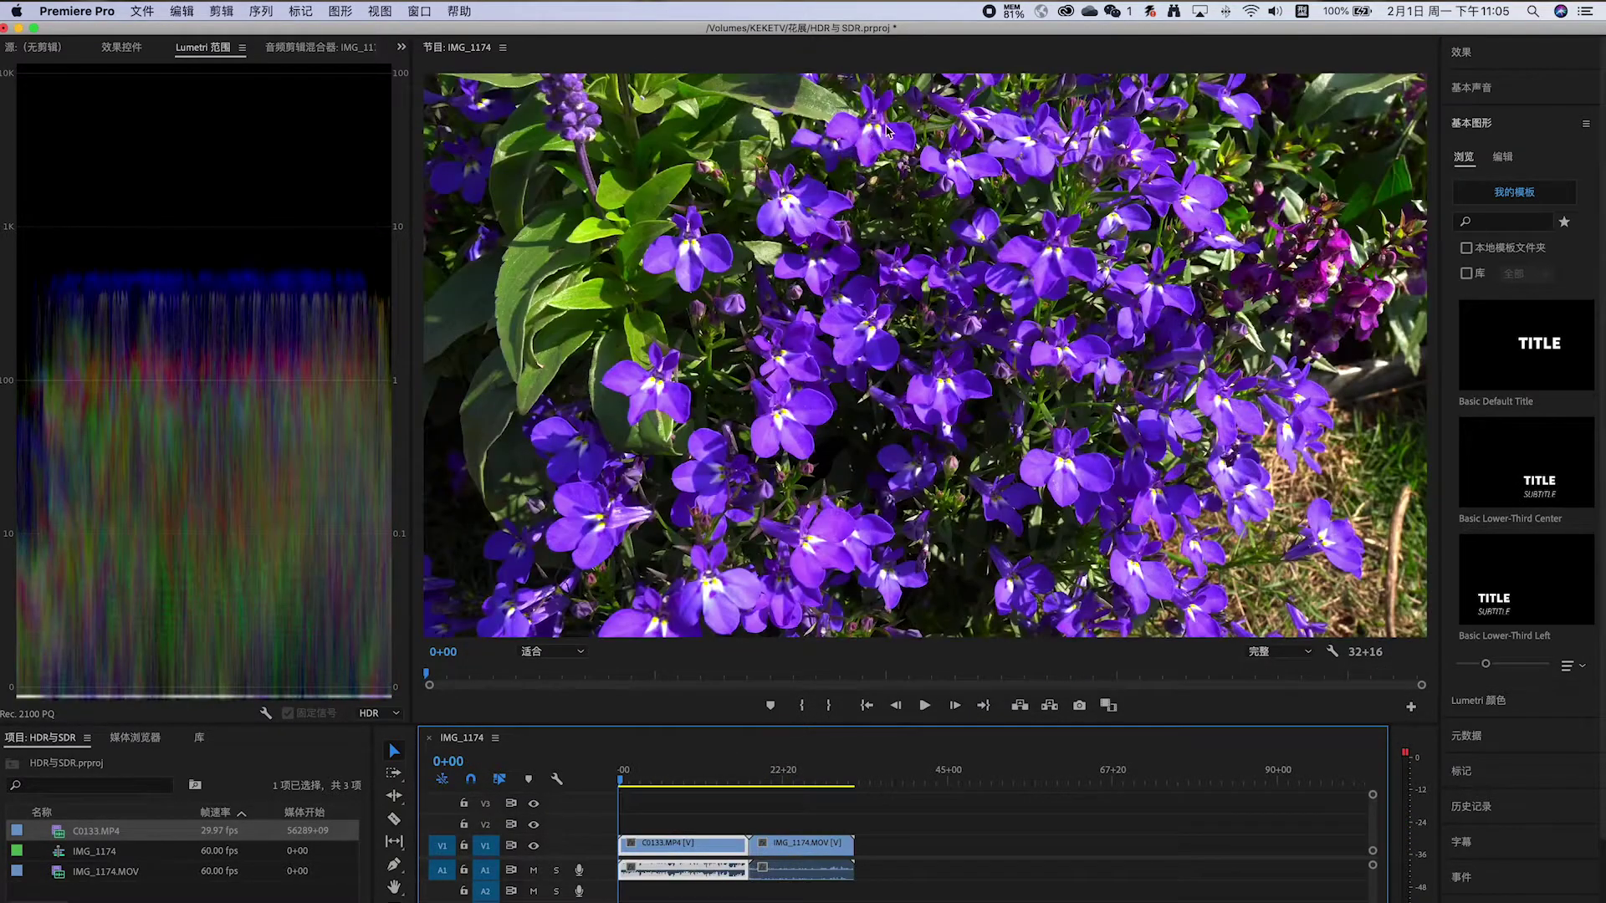
click(270, 12)
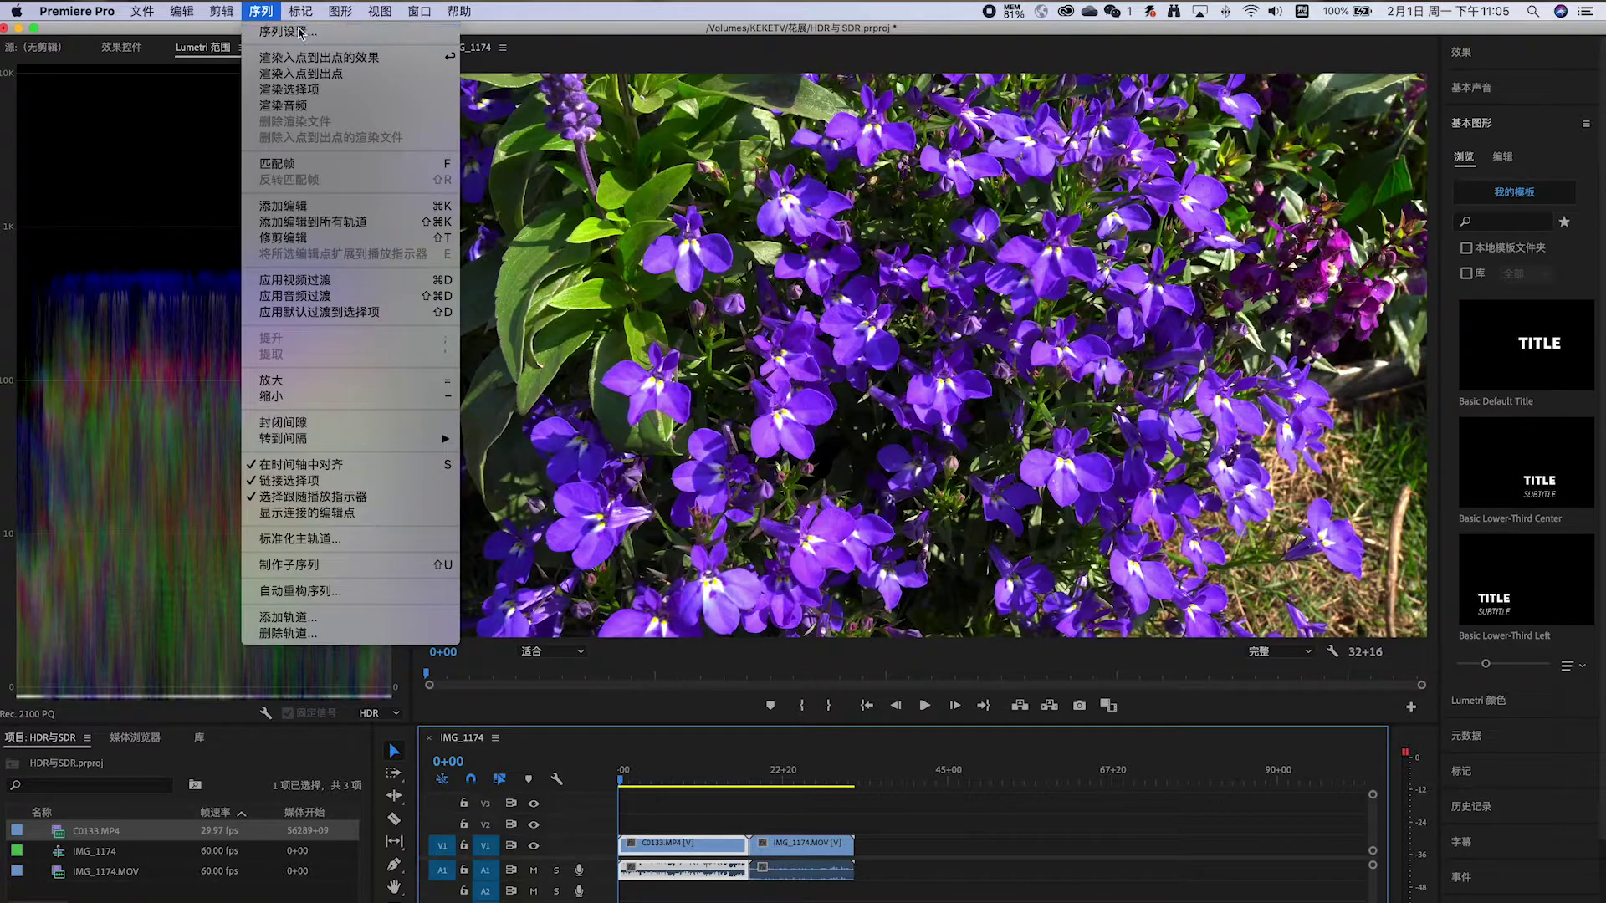
Step: Change the IMG_1174 sequence's Working Color Space to Rec. 2100 HLG, deleting its previews
click(273, 32)
drag(875, 181, 1121, 131)
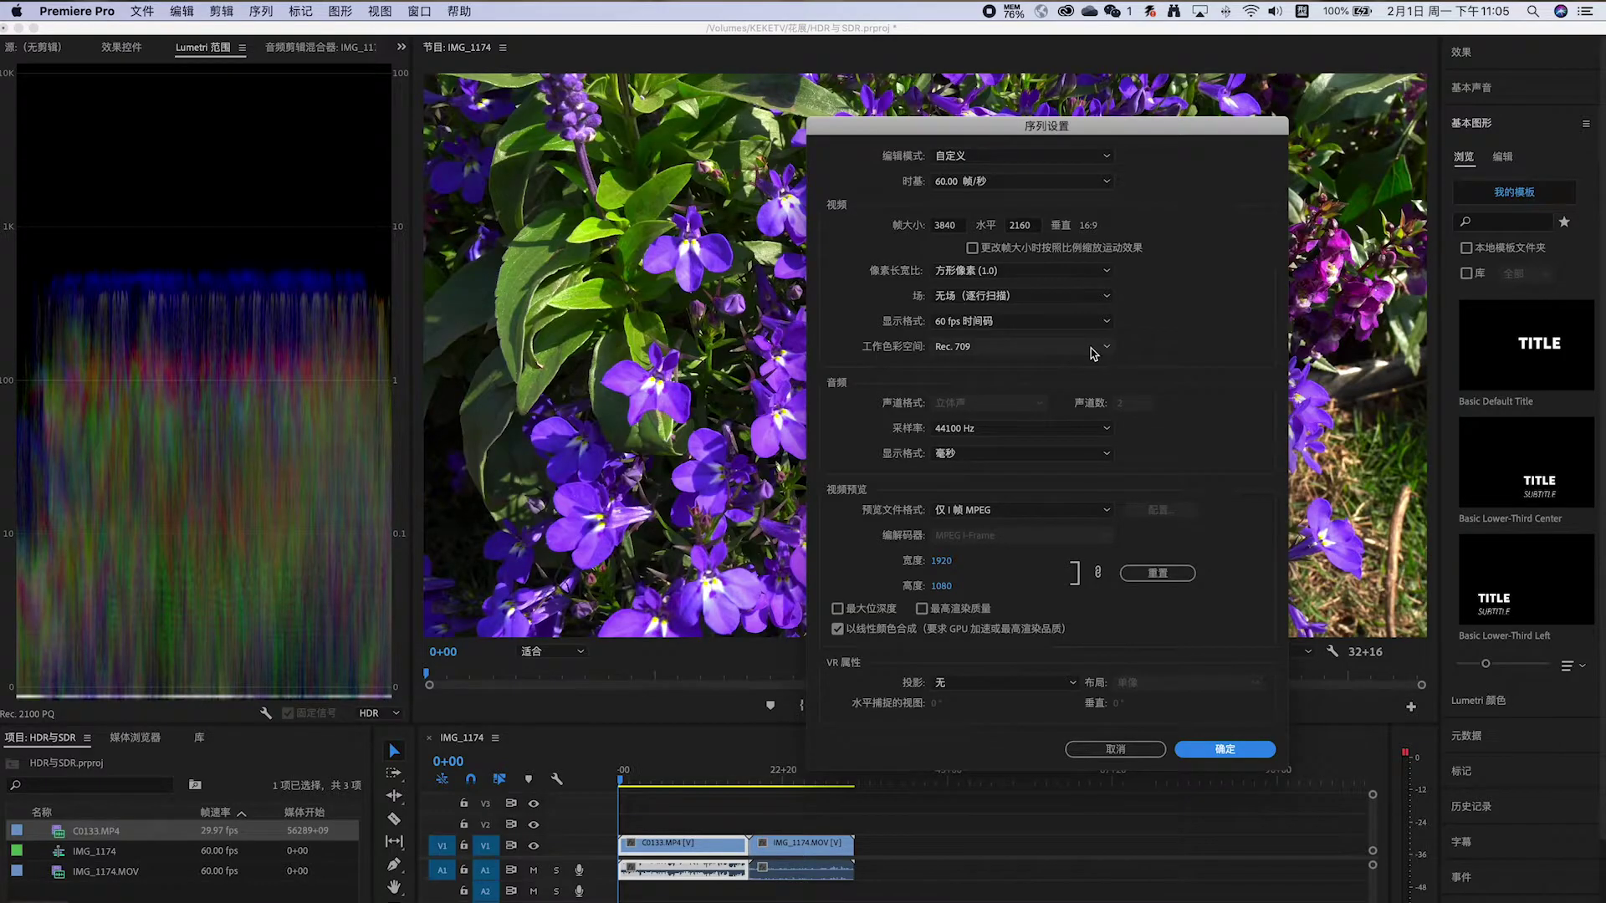
click(1046, 346)
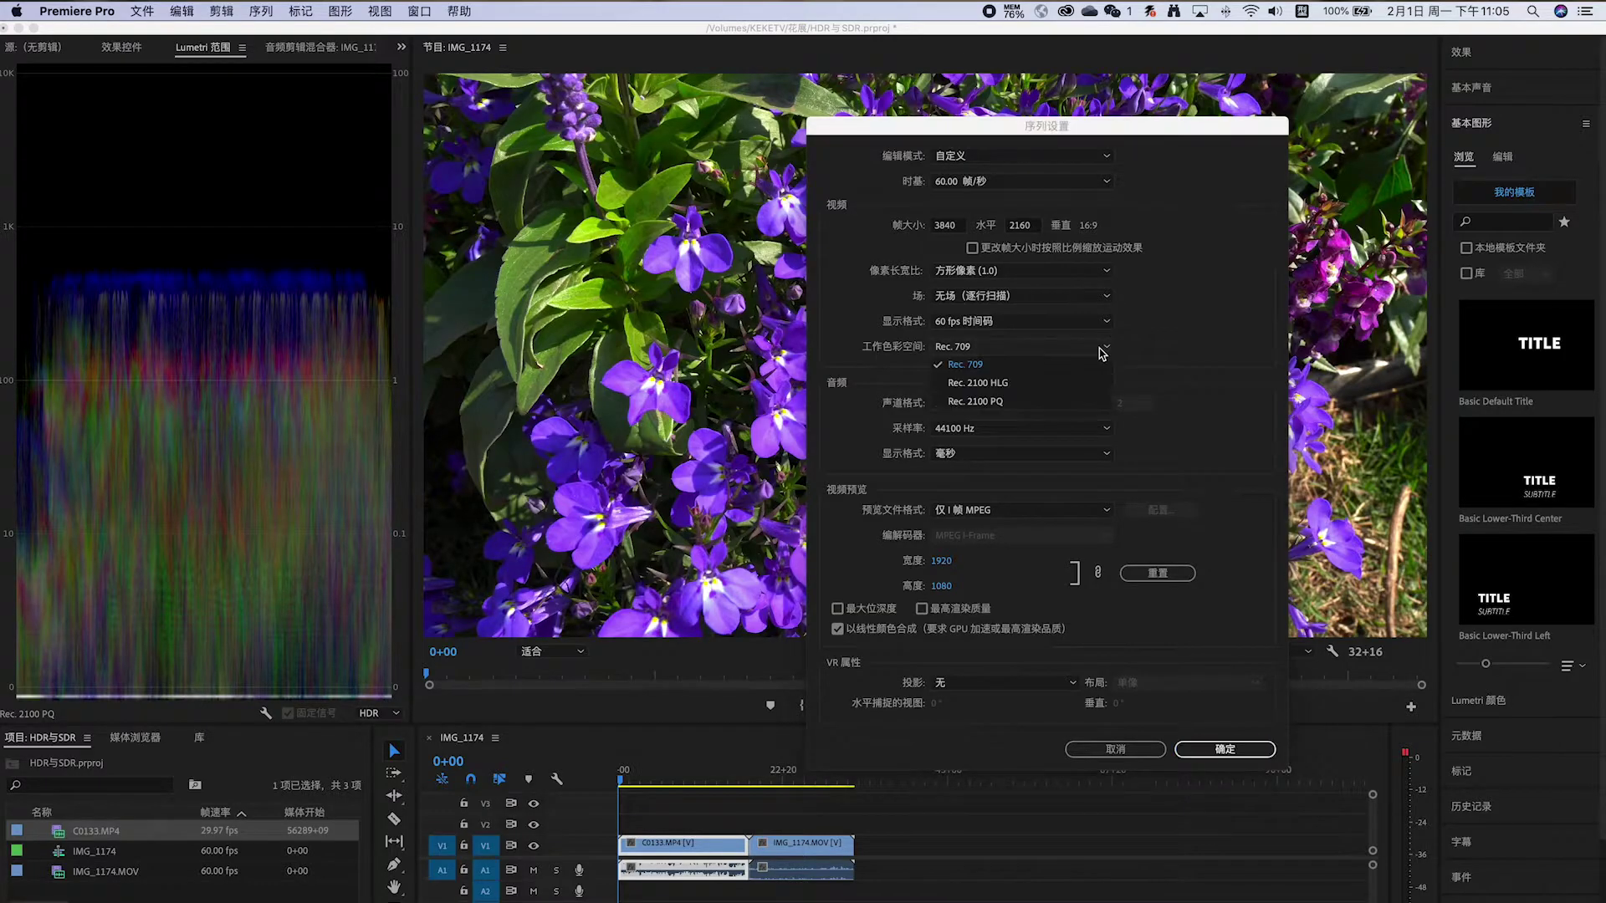
click(1020, 385)
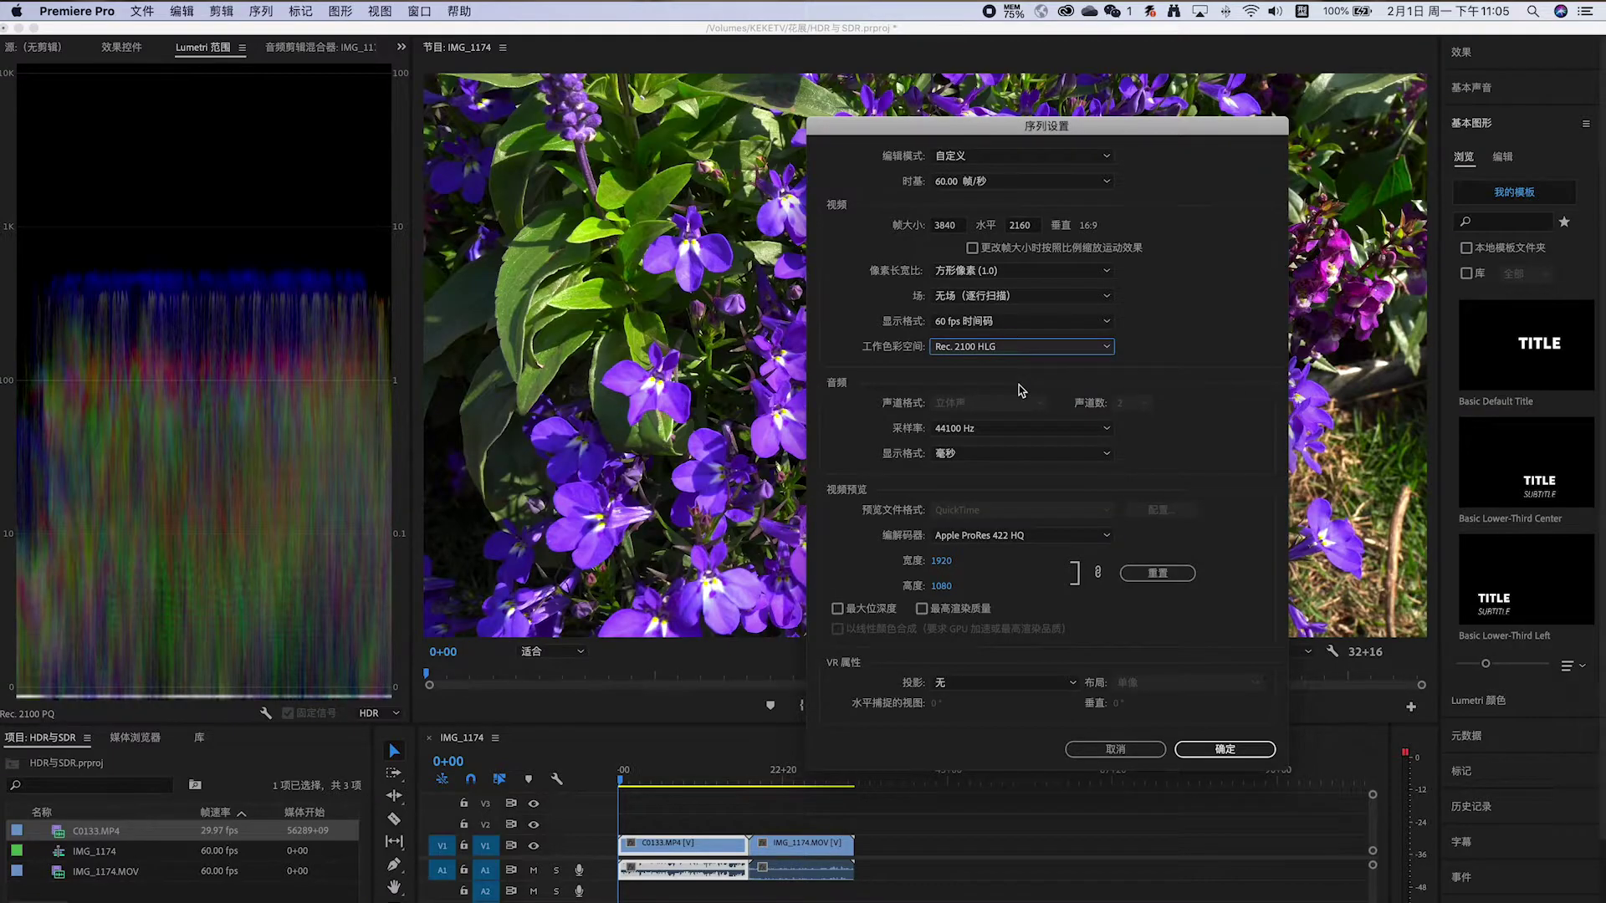
click(1246, 763)
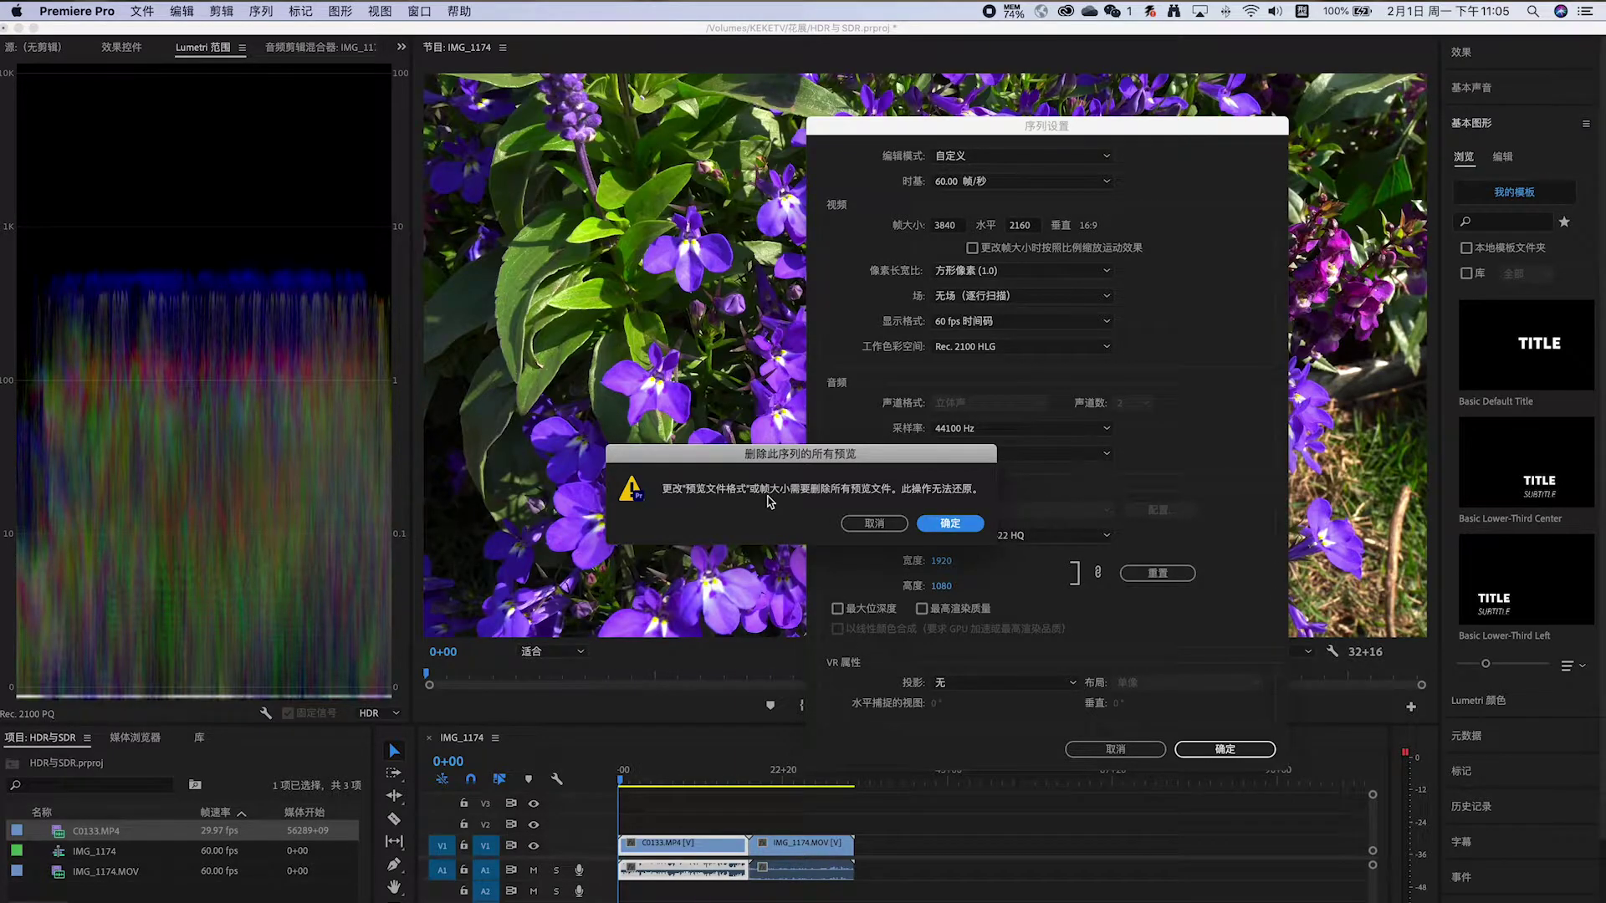
click(950, 523)
mouse_move(656, 775)
mouse_down()
mouse_move(633, 784)
mouse_move(692, 790)
mouse_up()
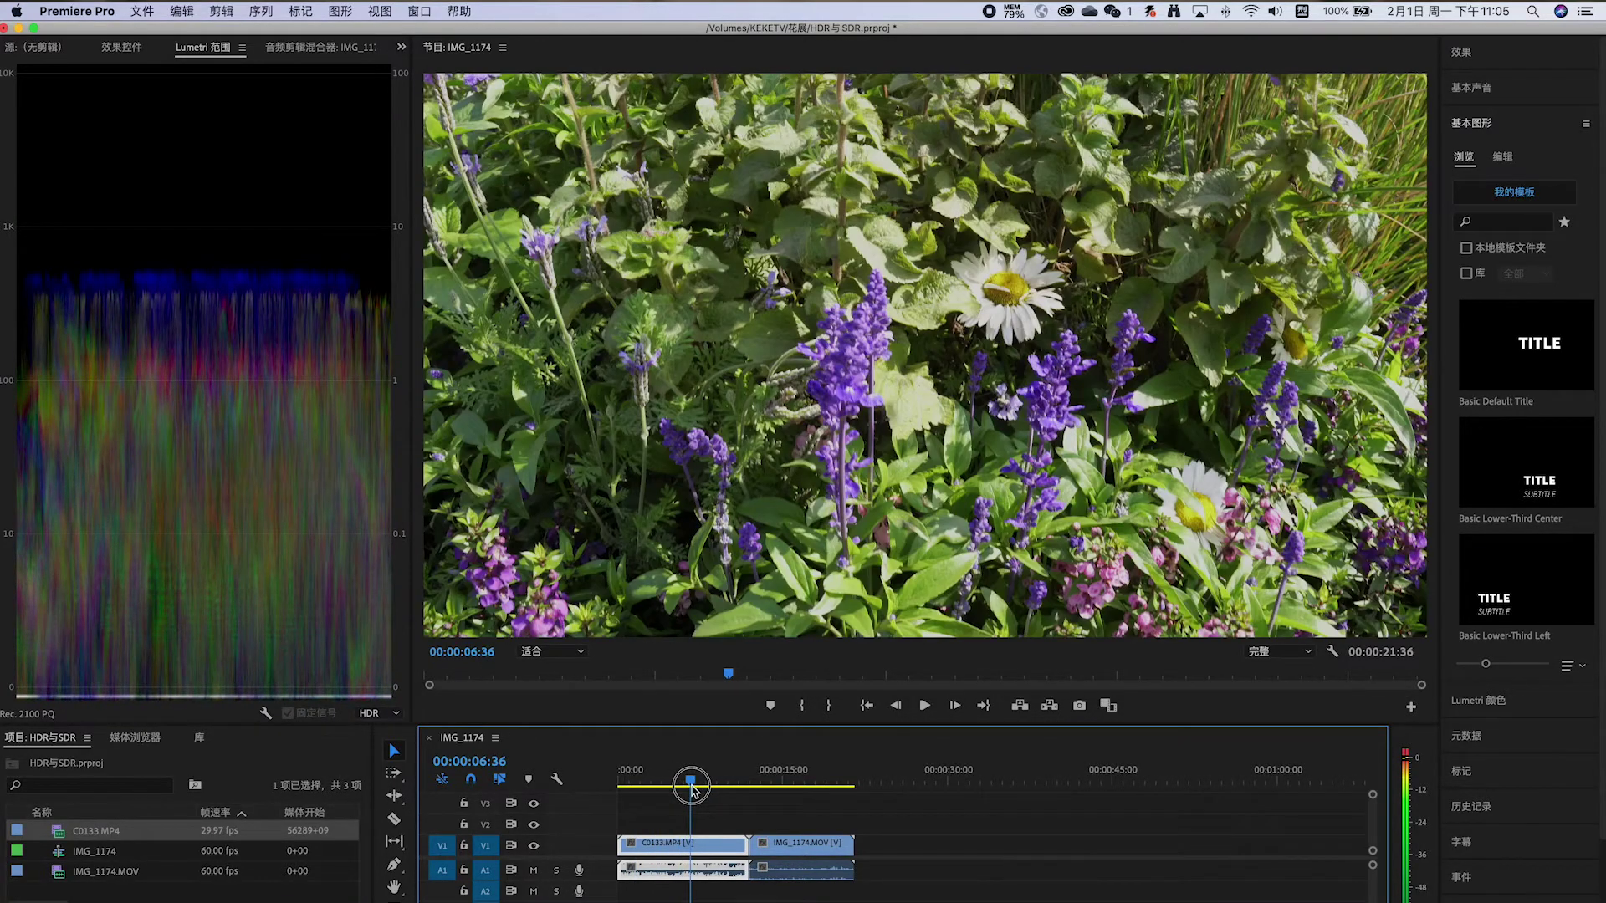
mouse_move(692, 790)
mouse_down()
mouse_move(663, 786)
mouse_move(723, 786)
mouse_up()
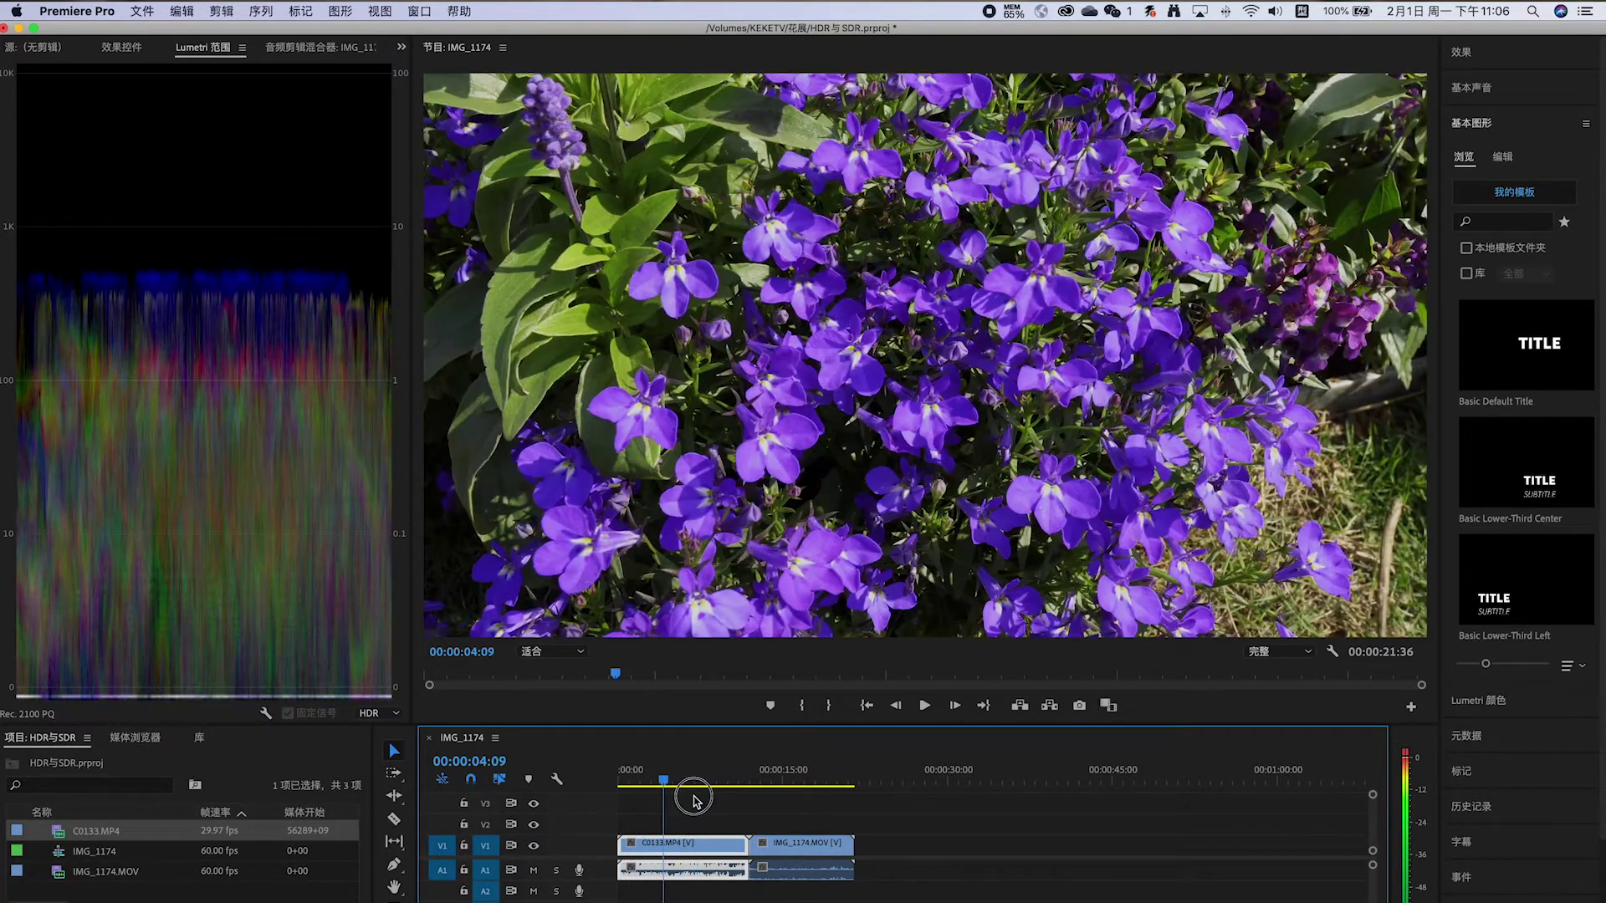
Step: Raise C0133's Lumetri Basic Correction exposure to 0.8
click(1477, 699)
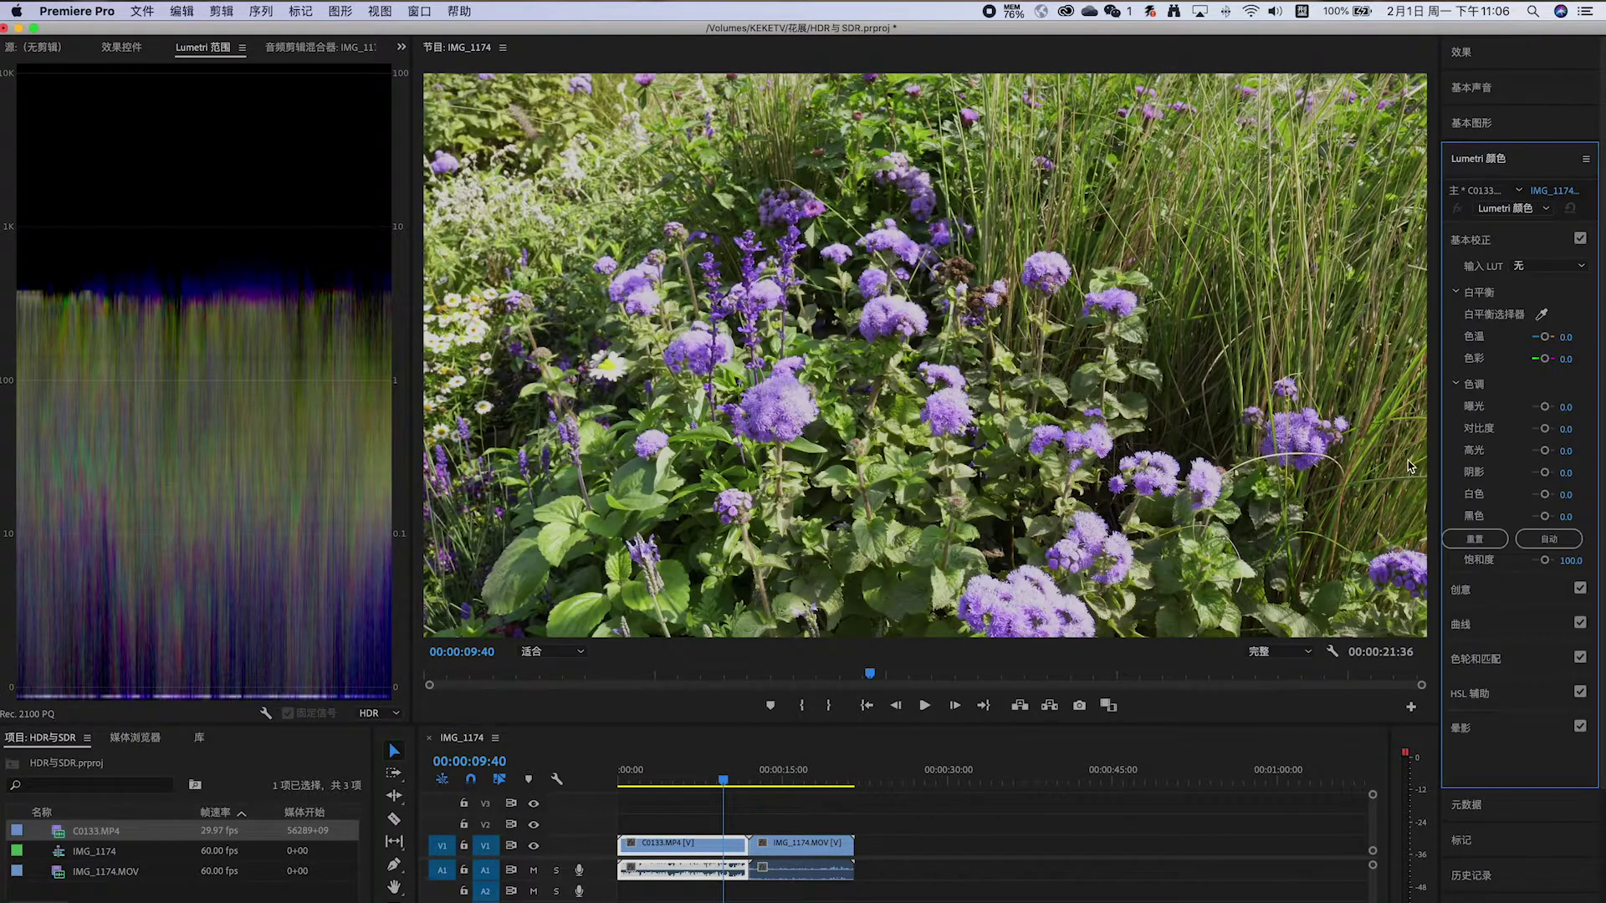
drag(1435, 448, 1379, 462)
drag(1518, 408, 1521, 408)
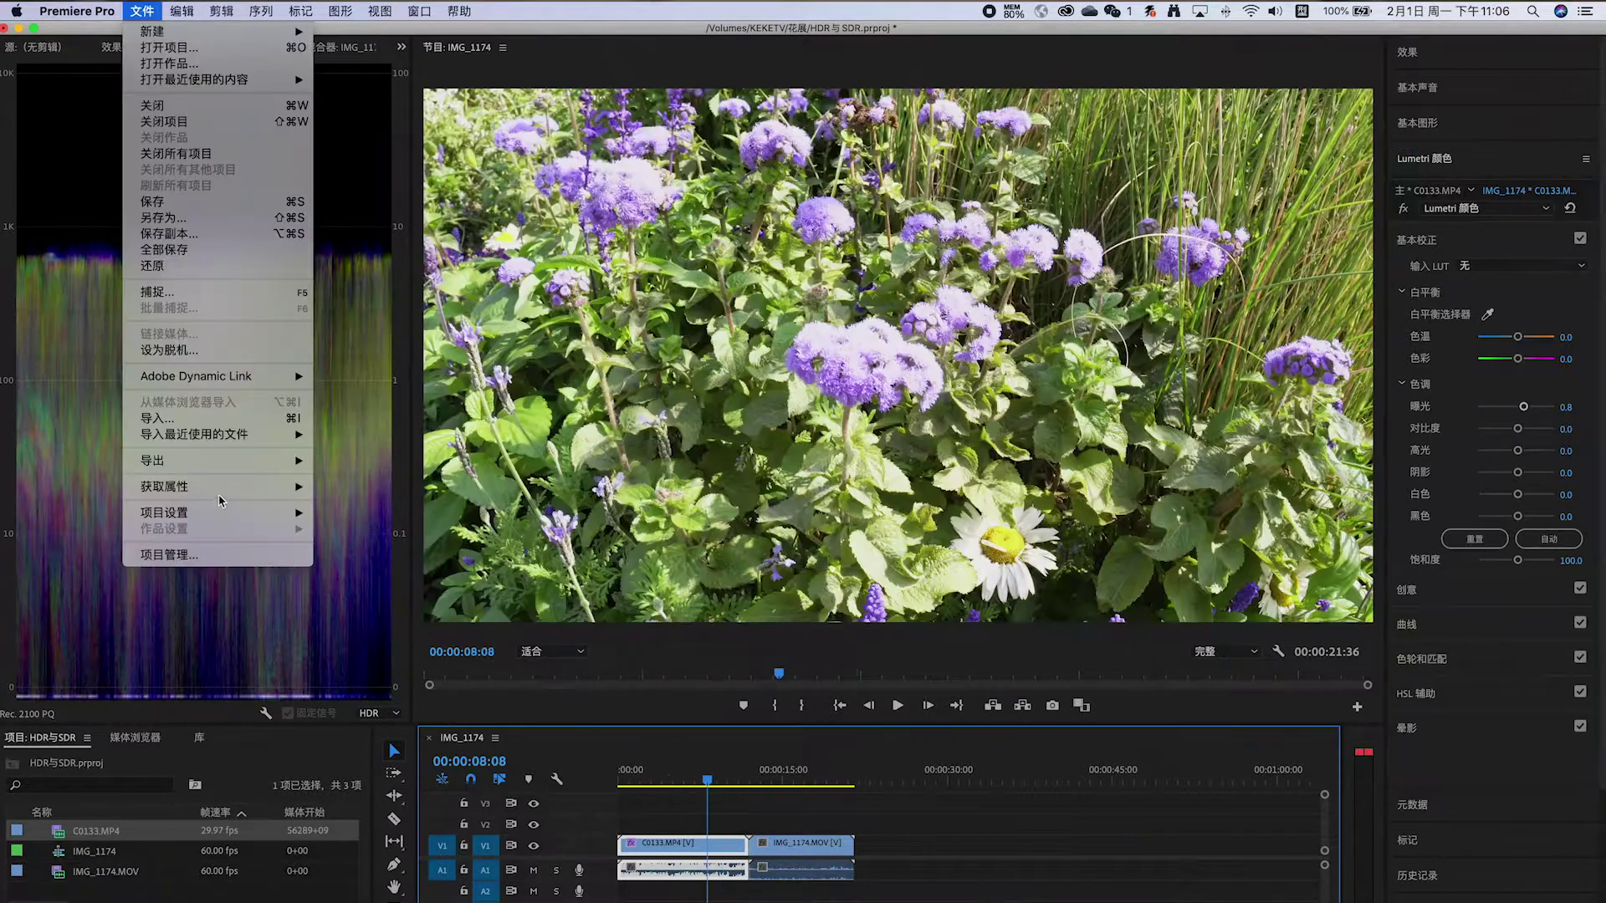
Step: Set up a media export in HEVC (H.265) with the output file HDRSDR-2.mp4
mouse_move(238, 462)
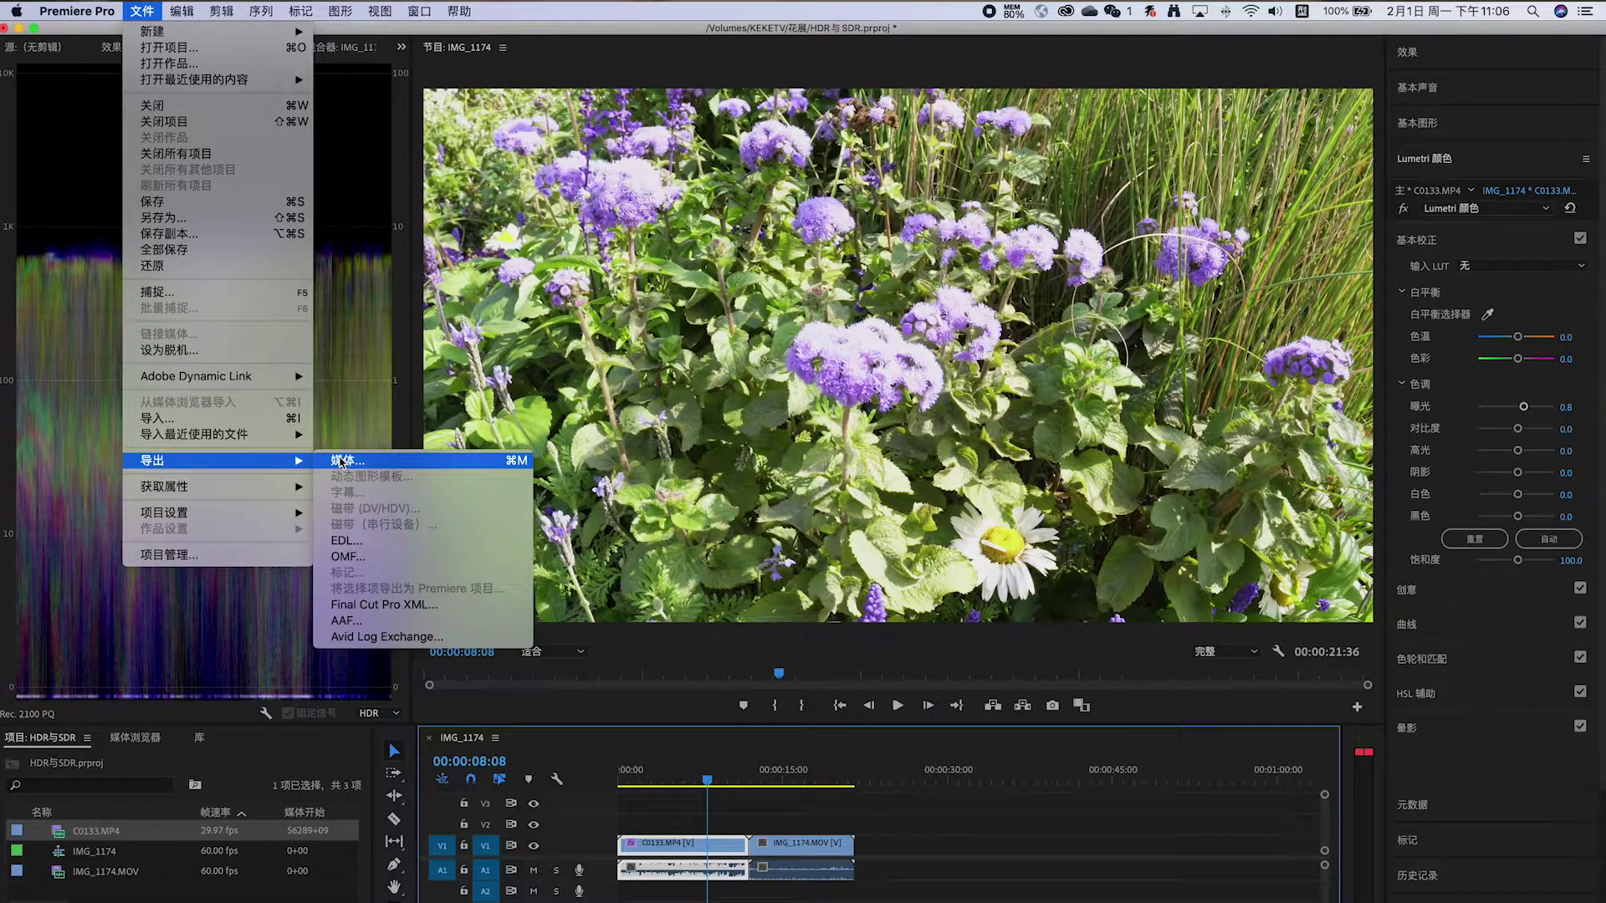
click(341, 462)
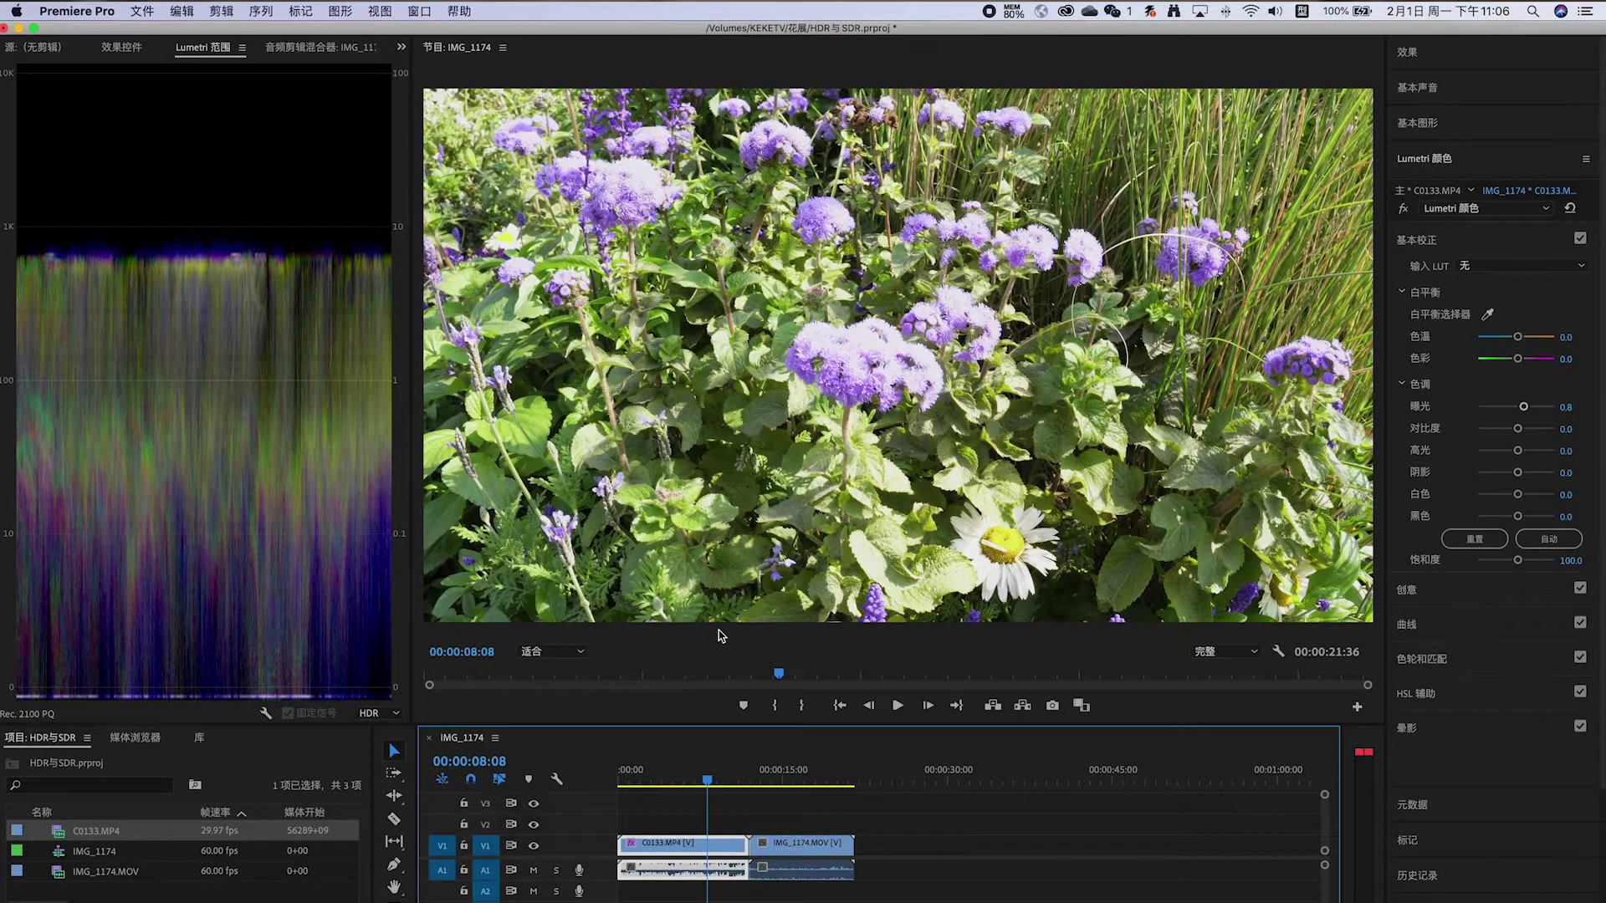
key(super+m)
click(1285, 120)
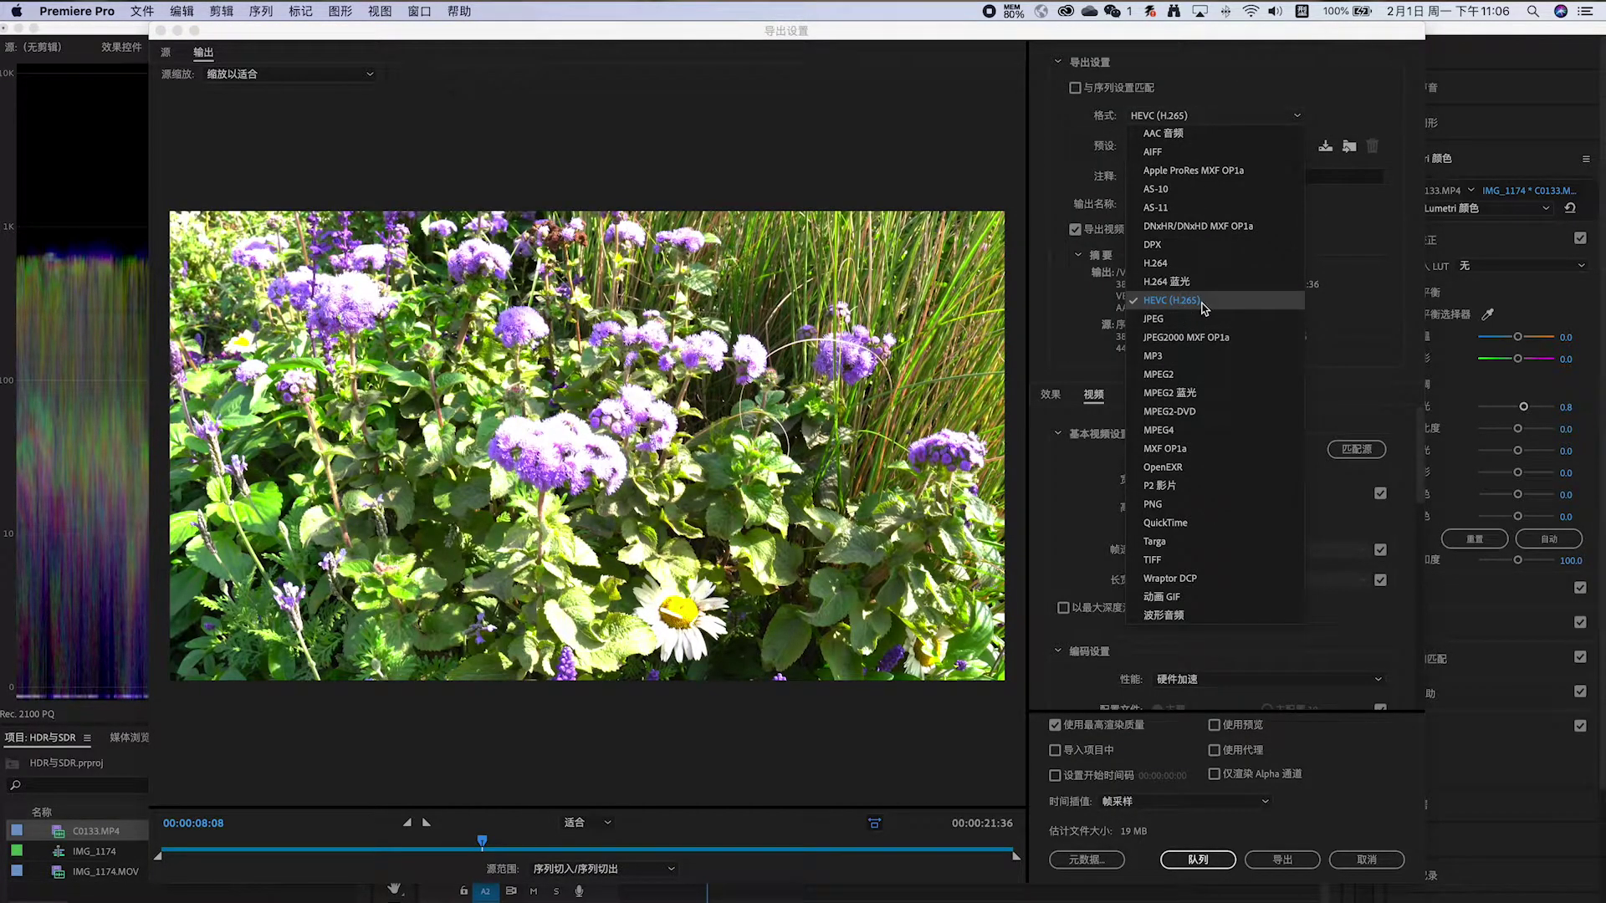
click(1203, 301)
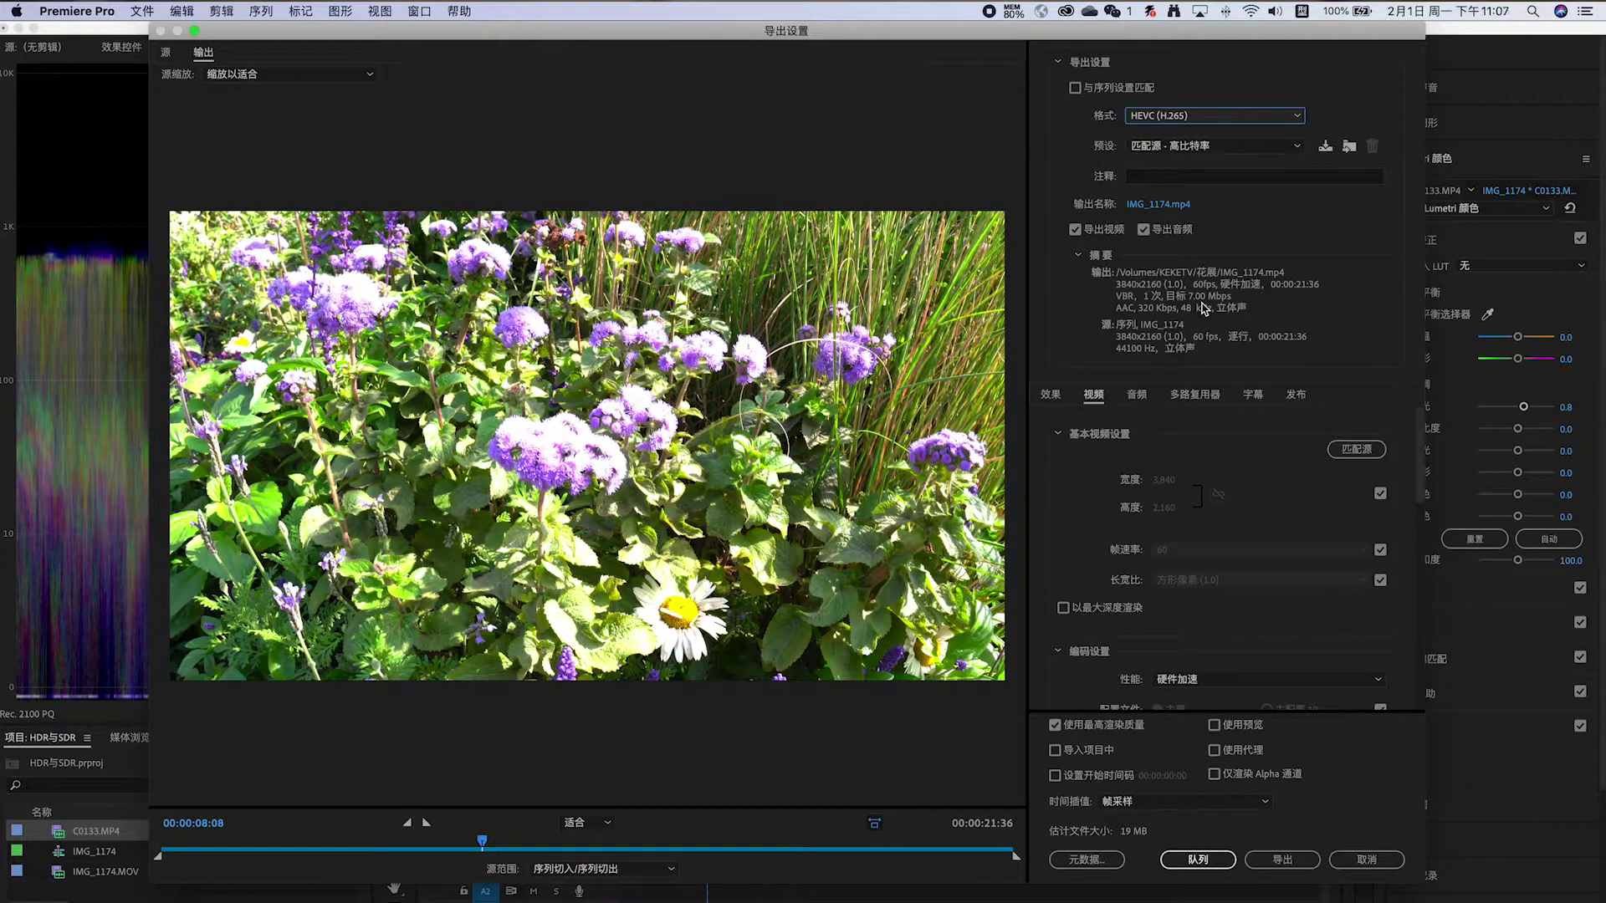
click(1159, 205)
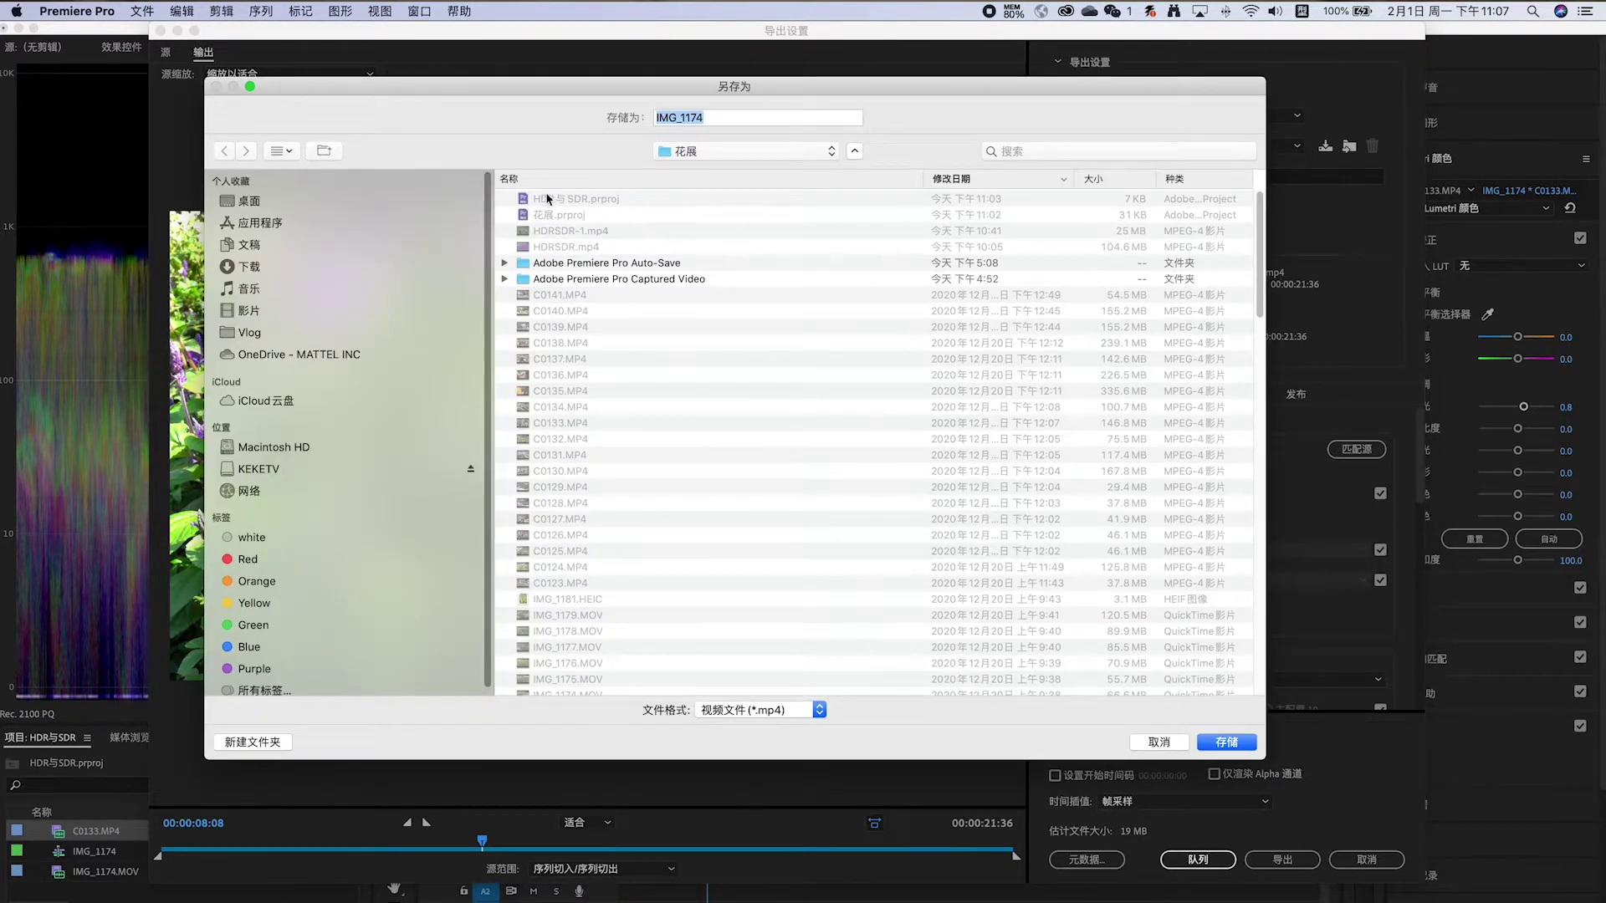
key(Escape)
scroll(1401, 514, down, 3)
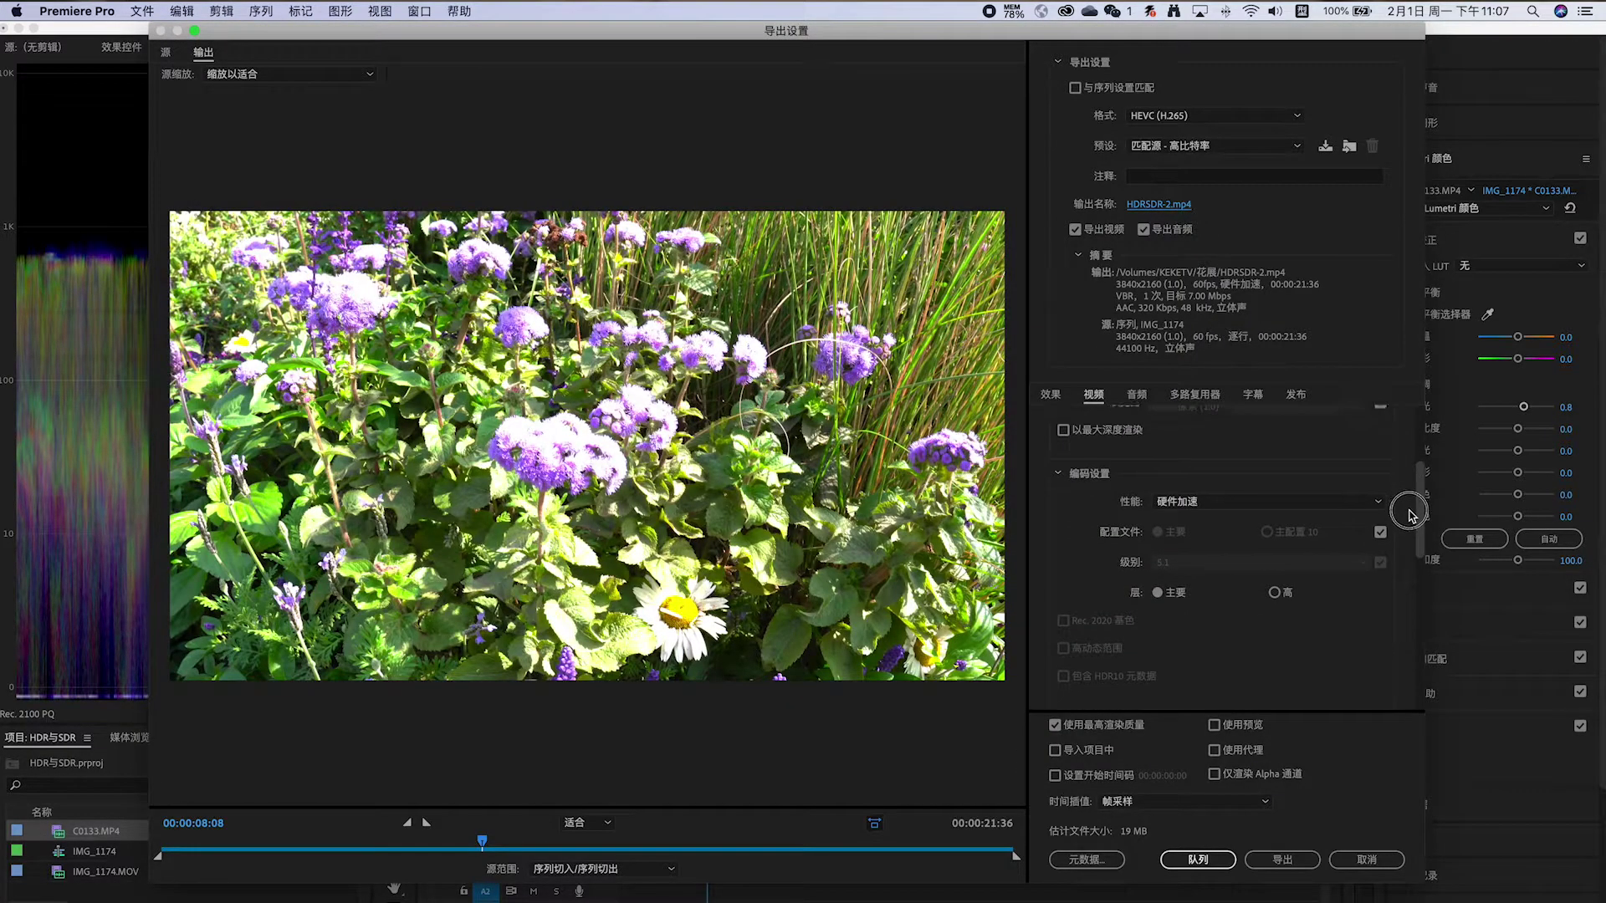
Step: Set the HEVC encoding performance to Software Only with the Main 10 profile
click(1355, 500)
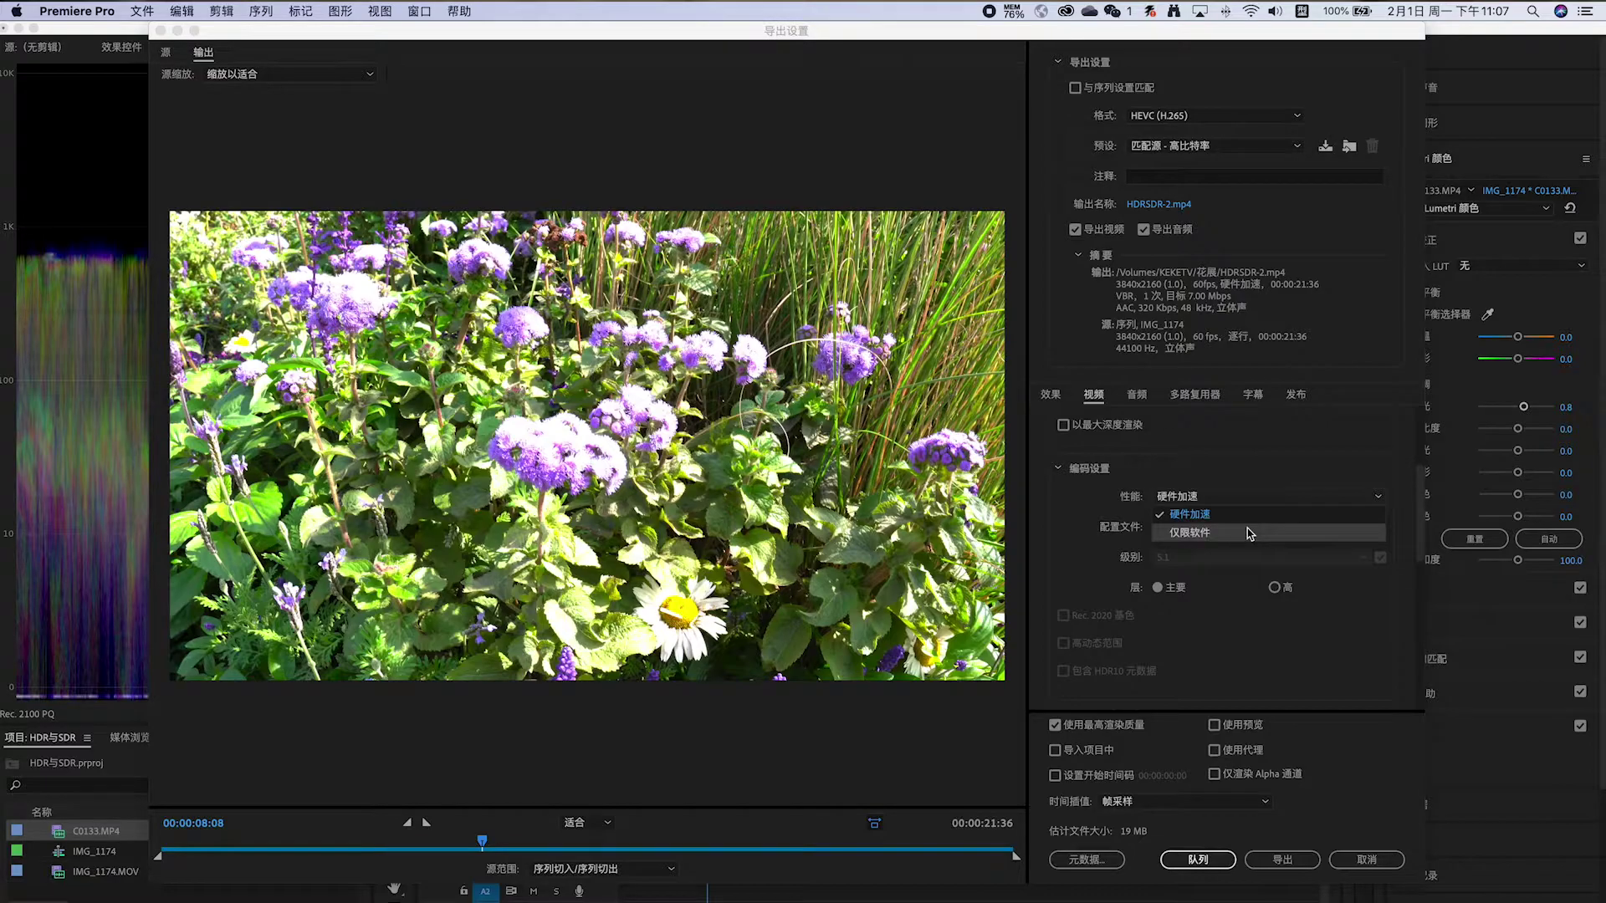
click(1245, 535)
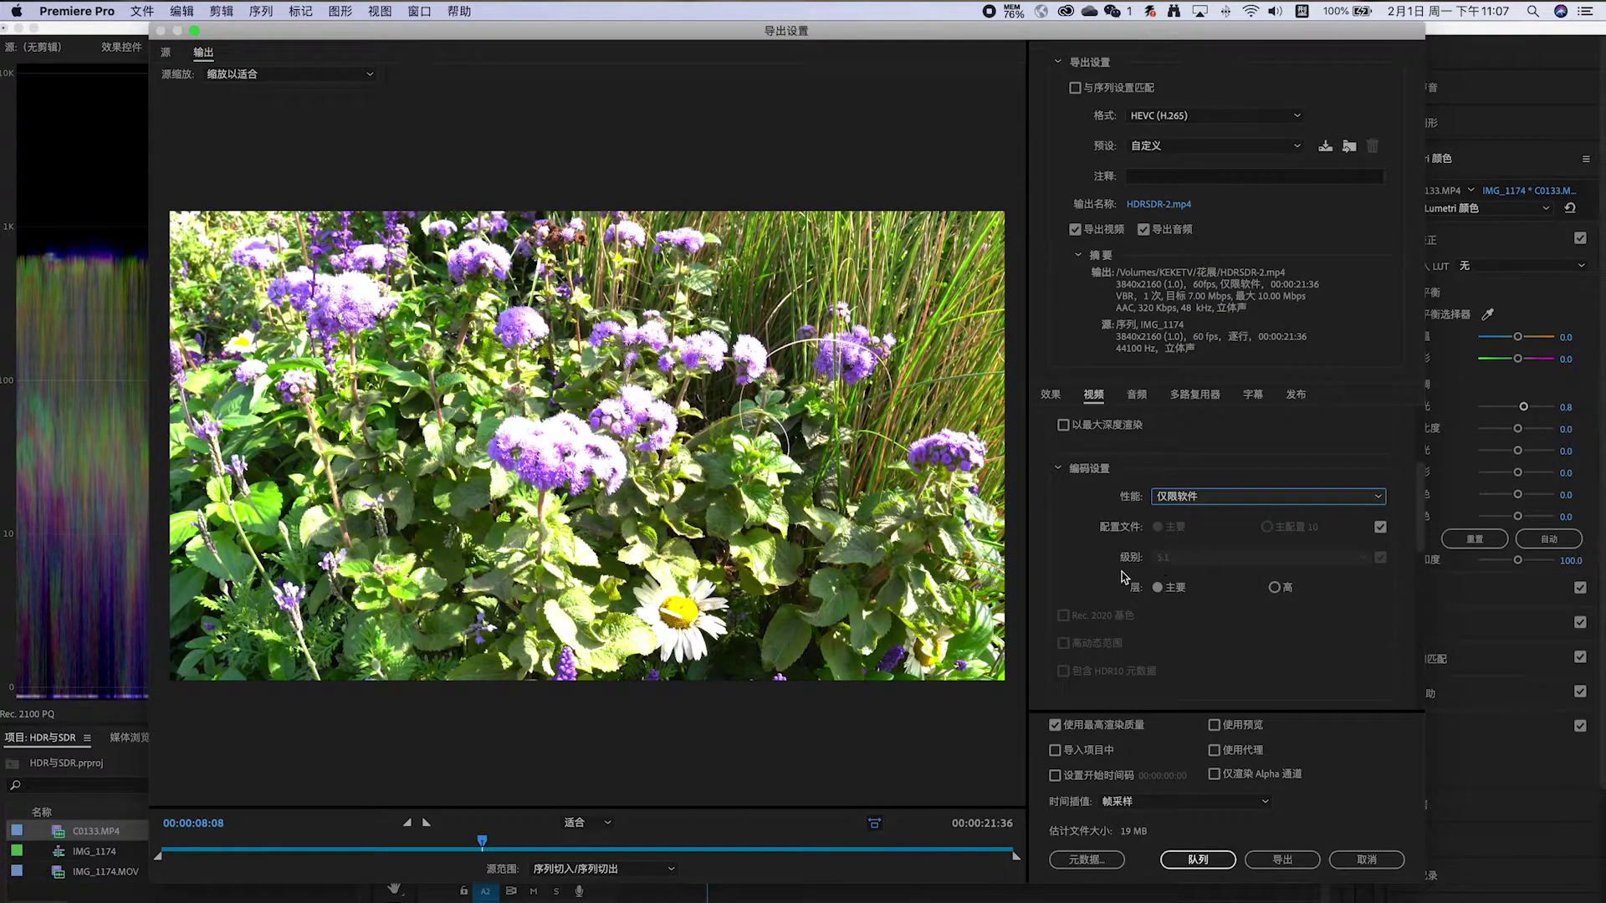
click(1380, 528)
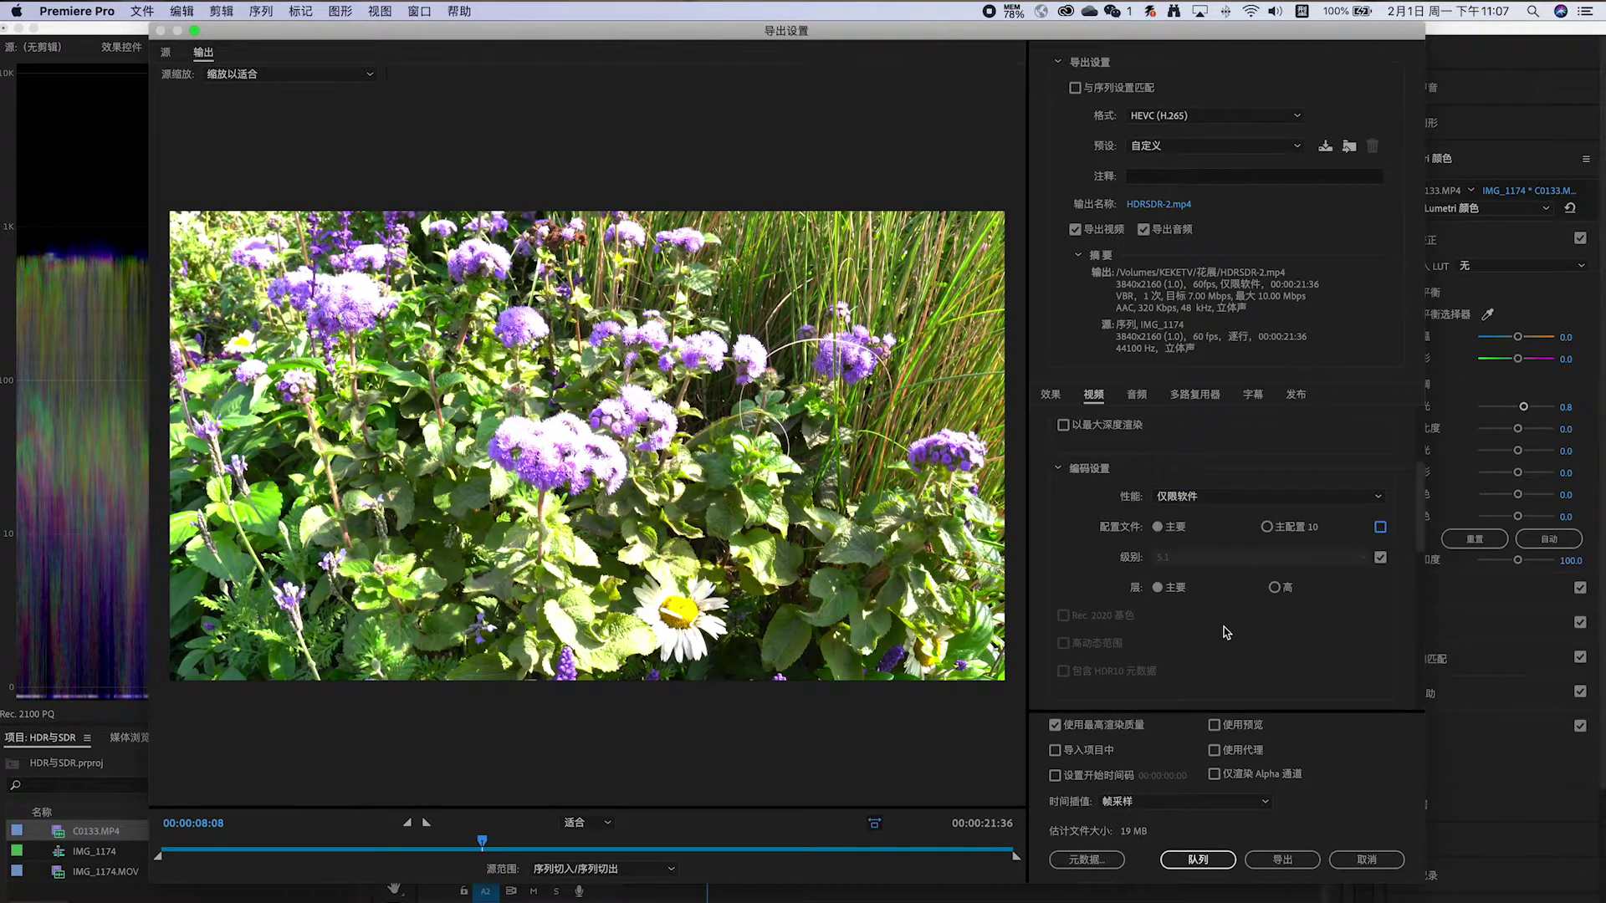
click(1269, 528)
Step: Enable Rec. 2020 primaries, high dynamic range and HDR10 metadata, then start the export
scroll(1217, 633, down, 2)
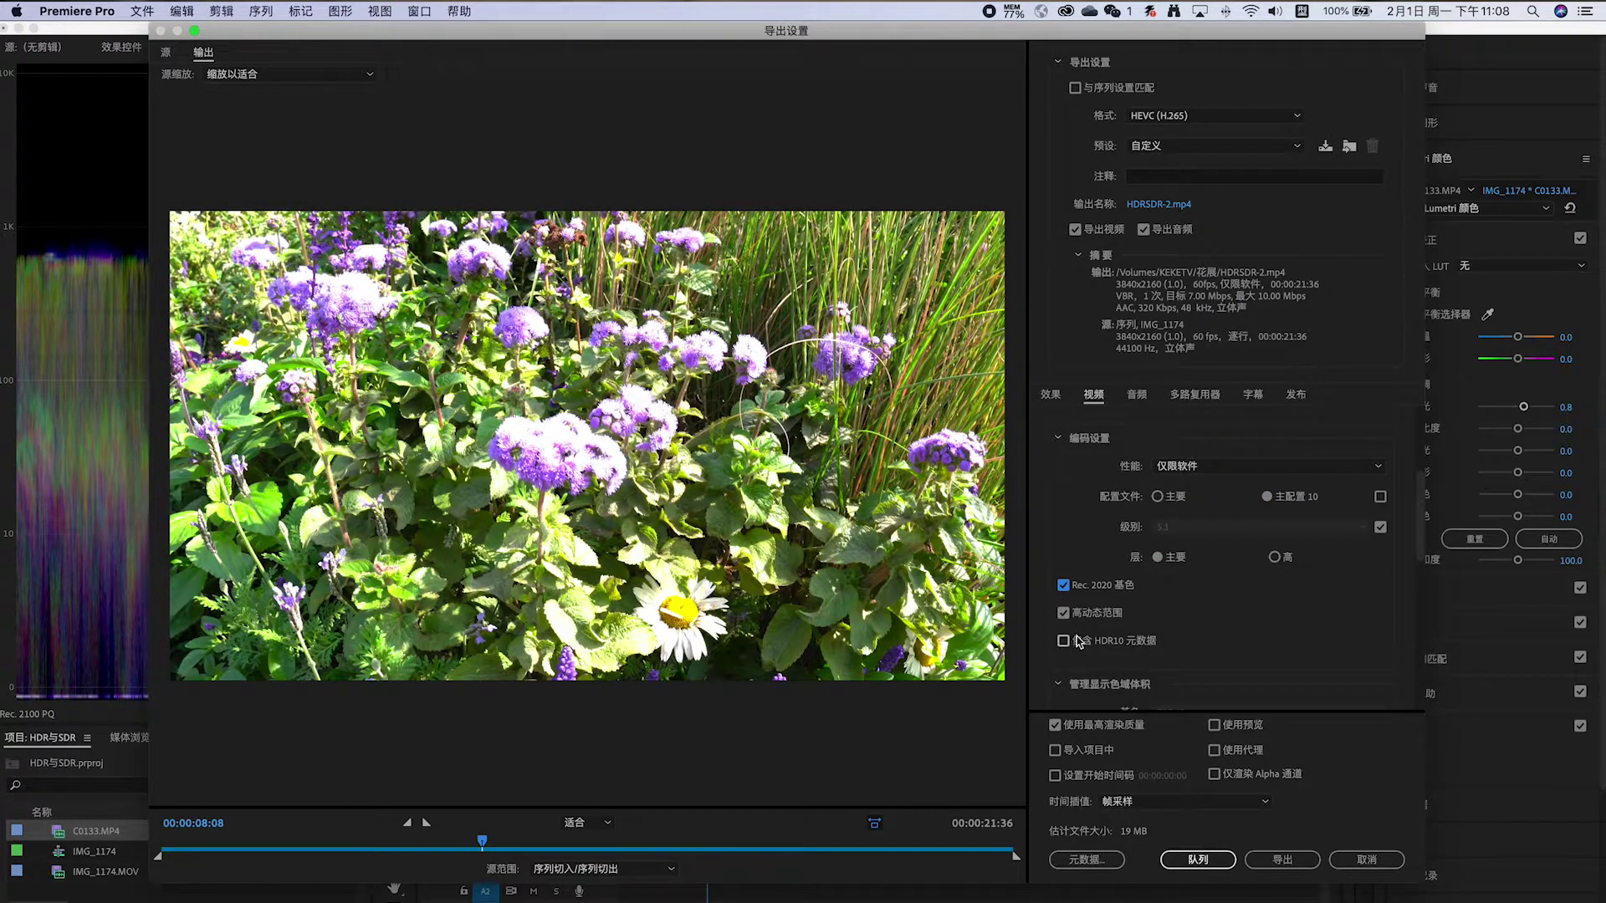
scroll(1217, 648, down, 3)
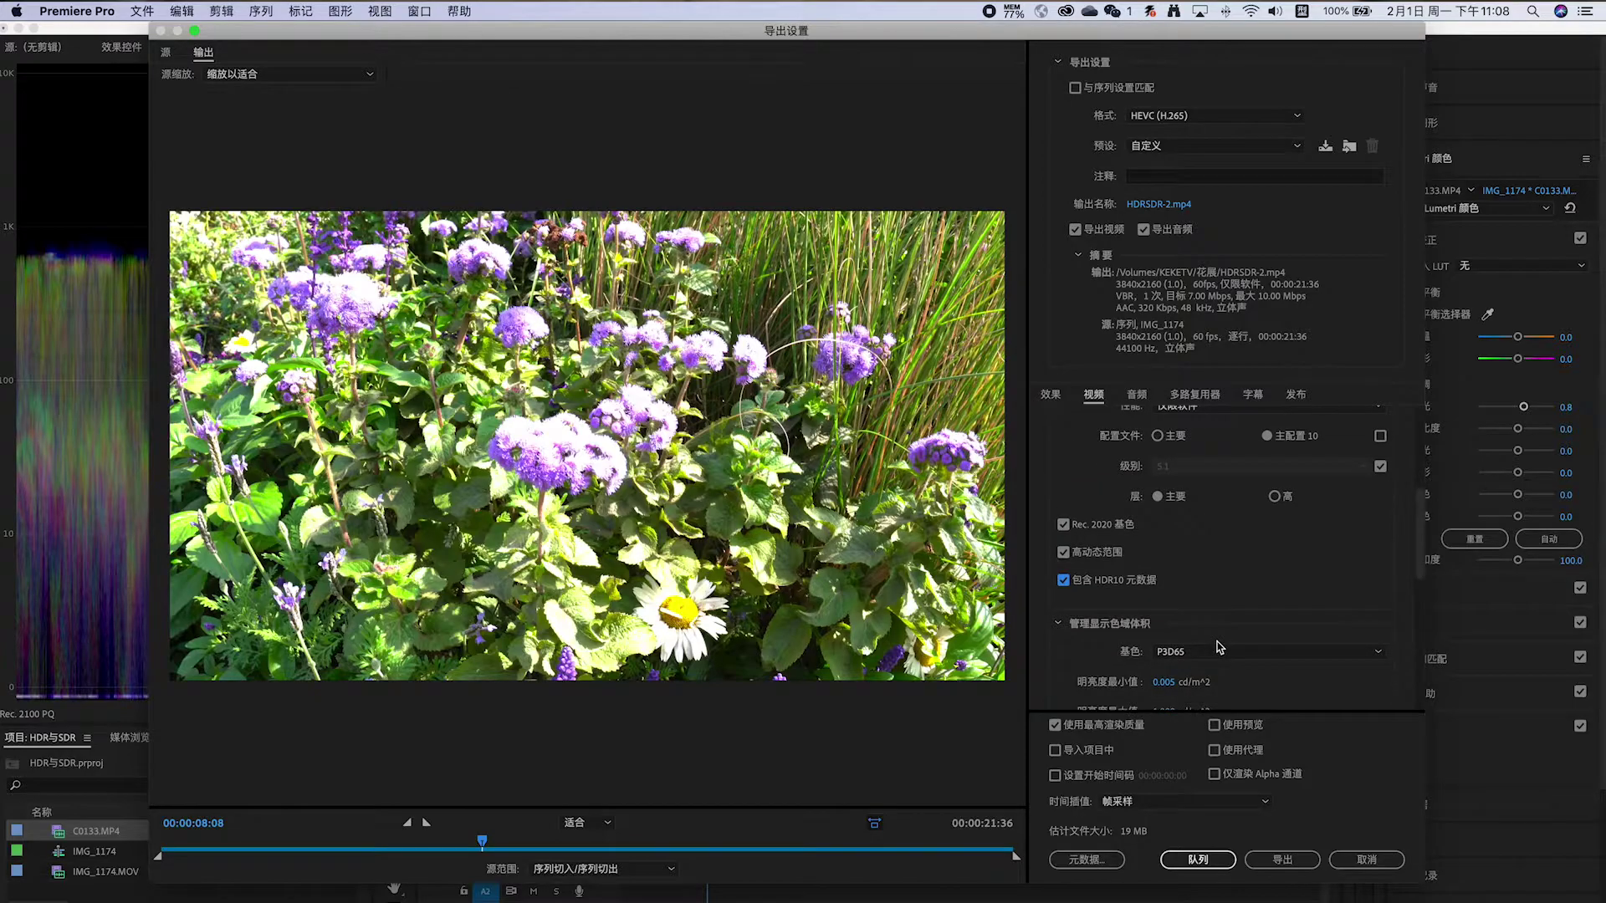
scroll(1272, 555, down, 5)
scroll(1278, 567, down, 2)
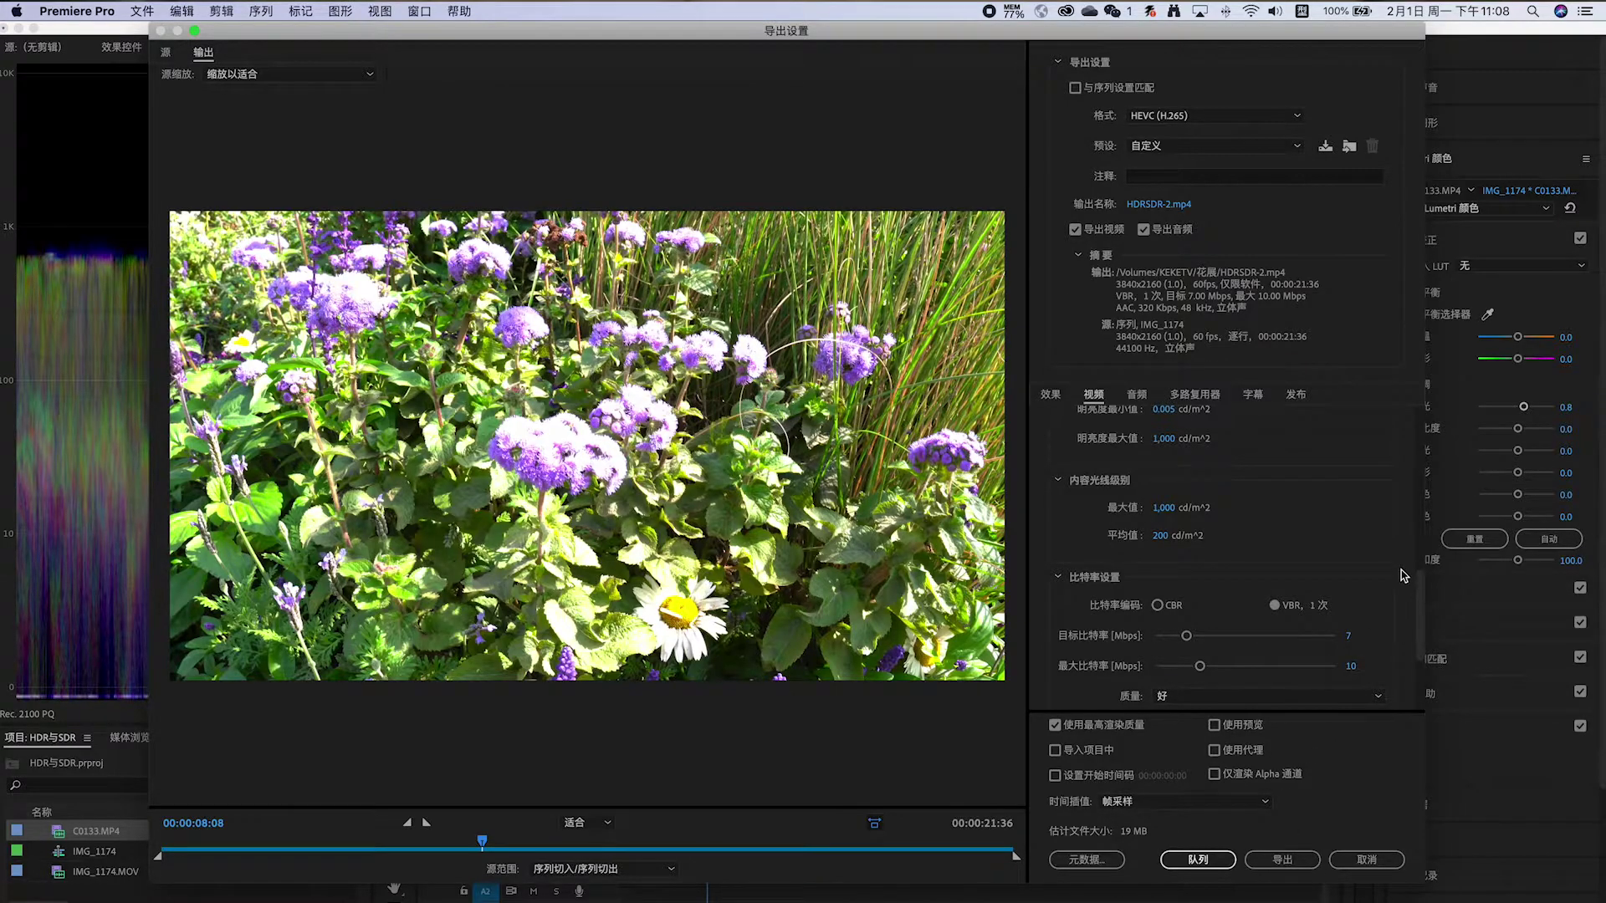
scroll(1418, 619, up, 5)
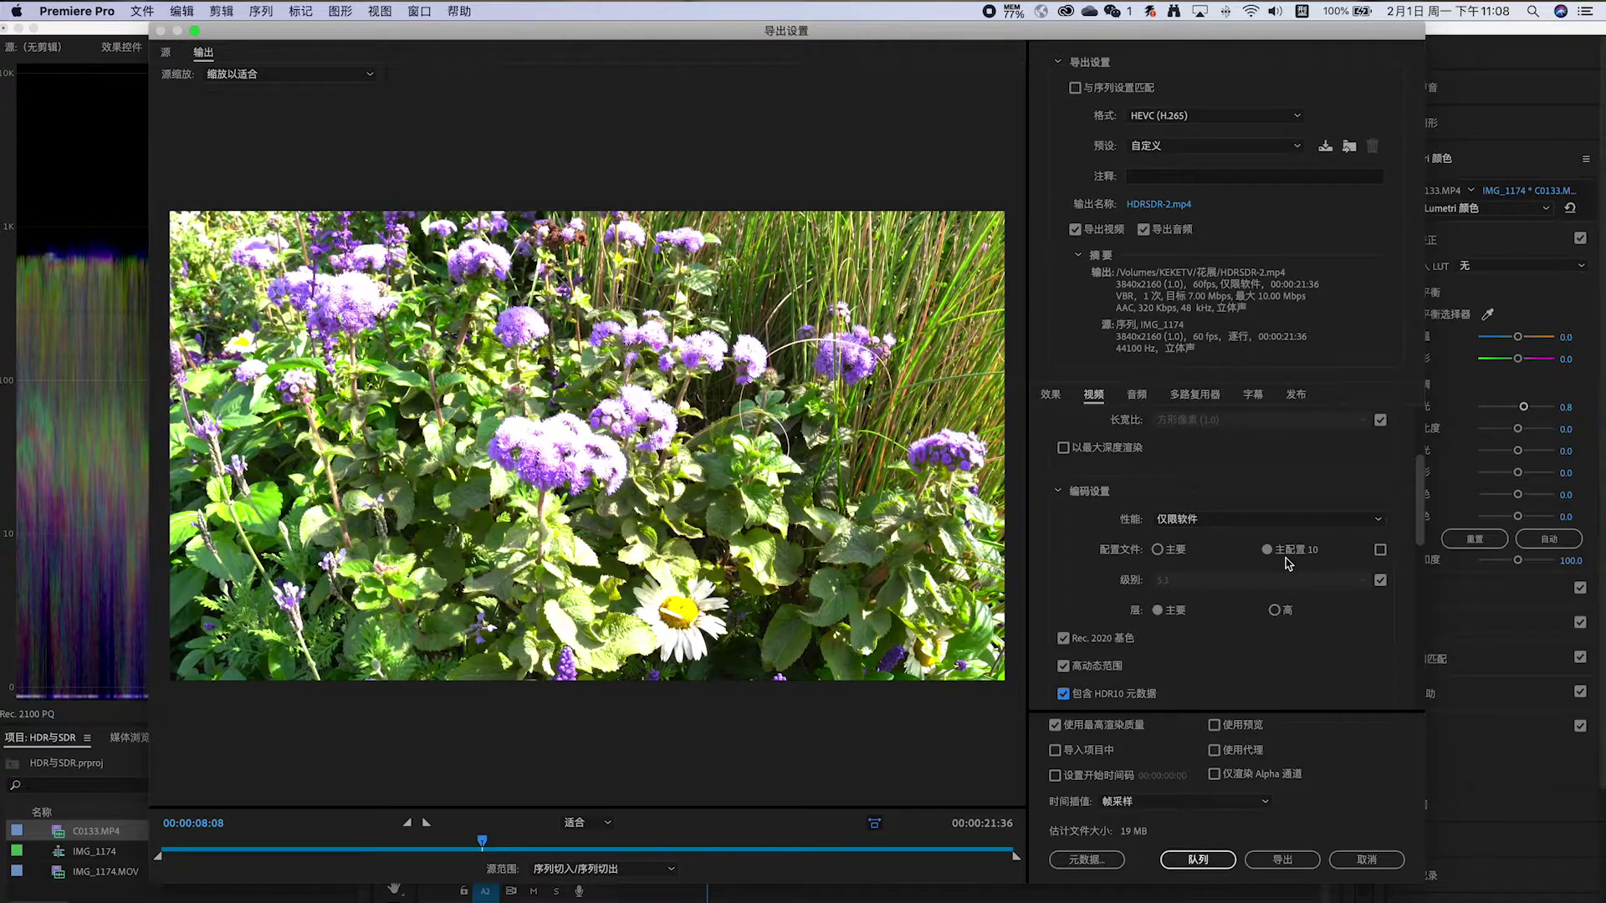
scroll(1145, 650, down, 2)
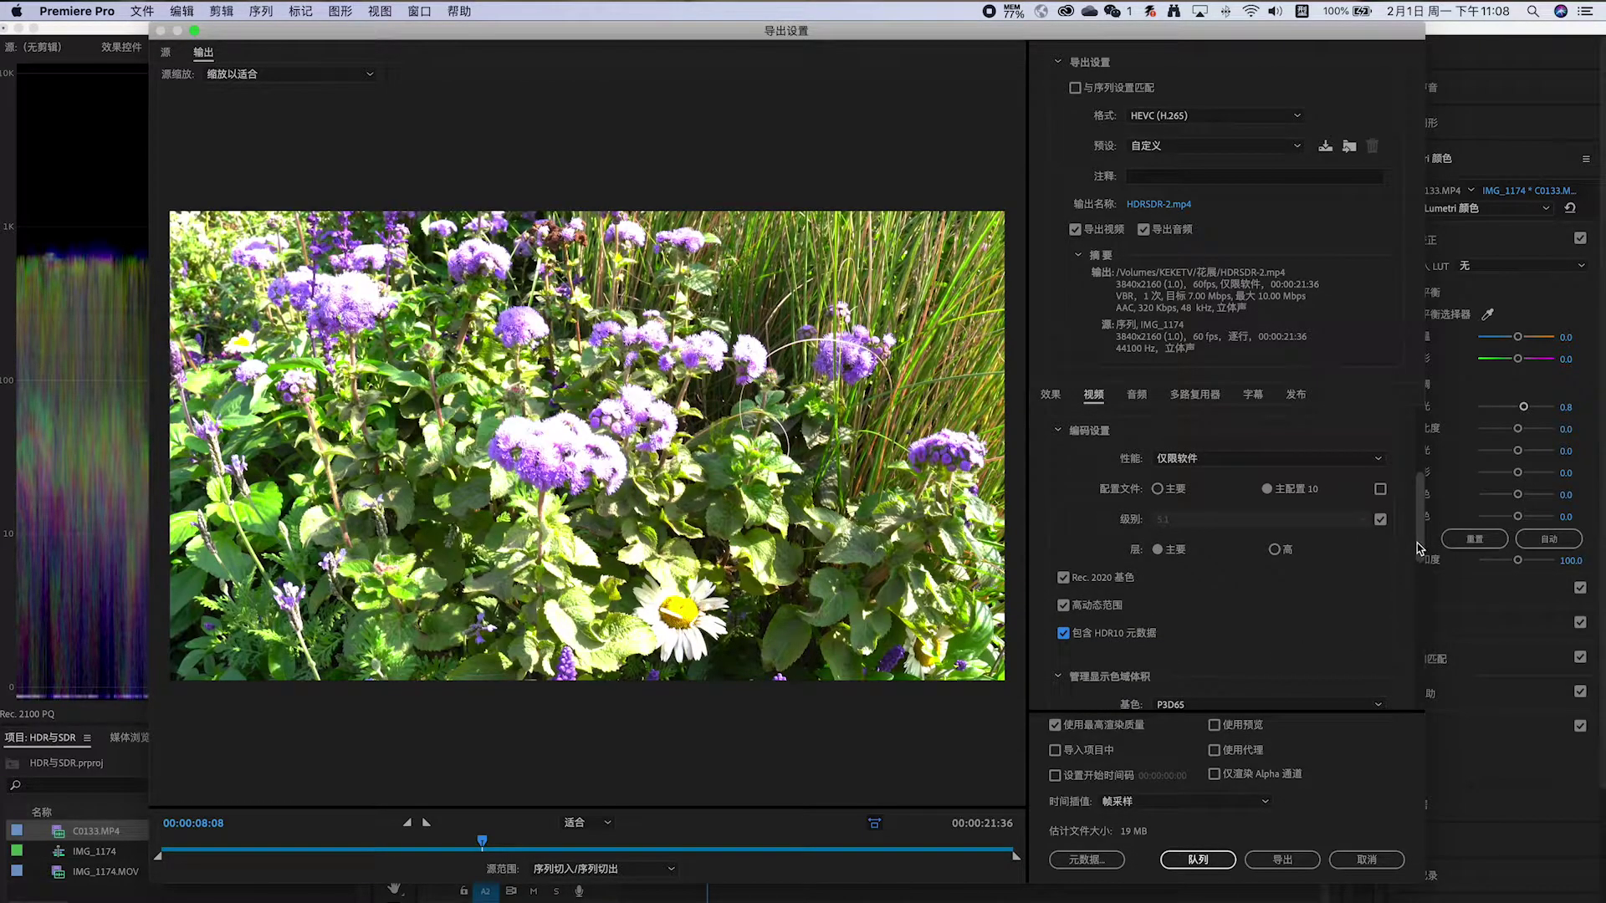
drag(1419, 547, 1422, 677)
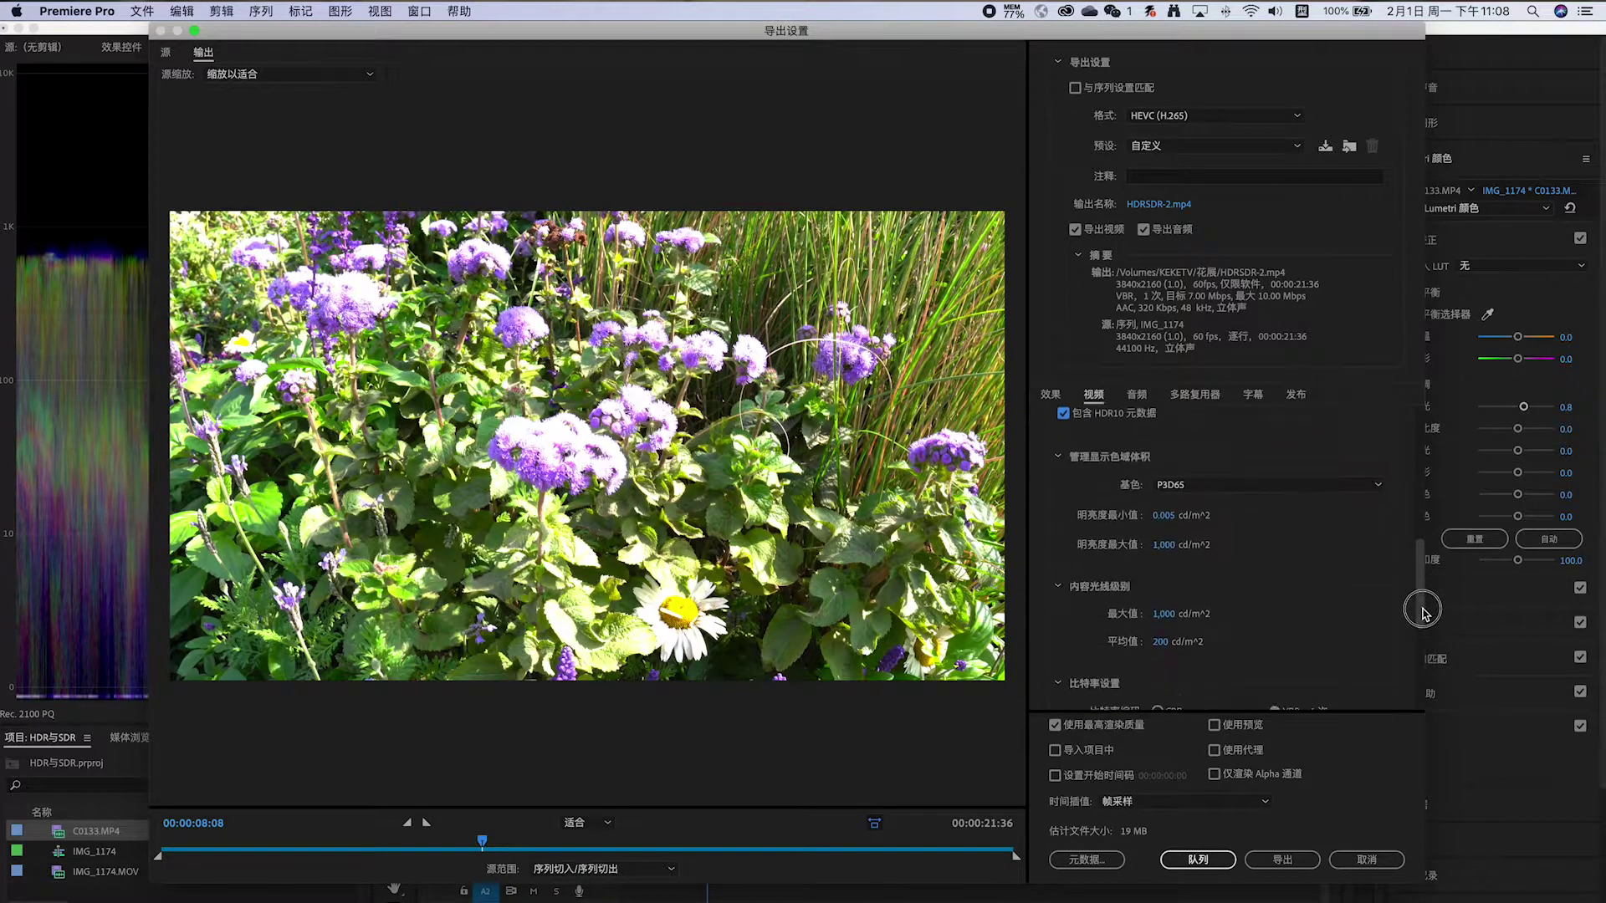
click(1283, 862)
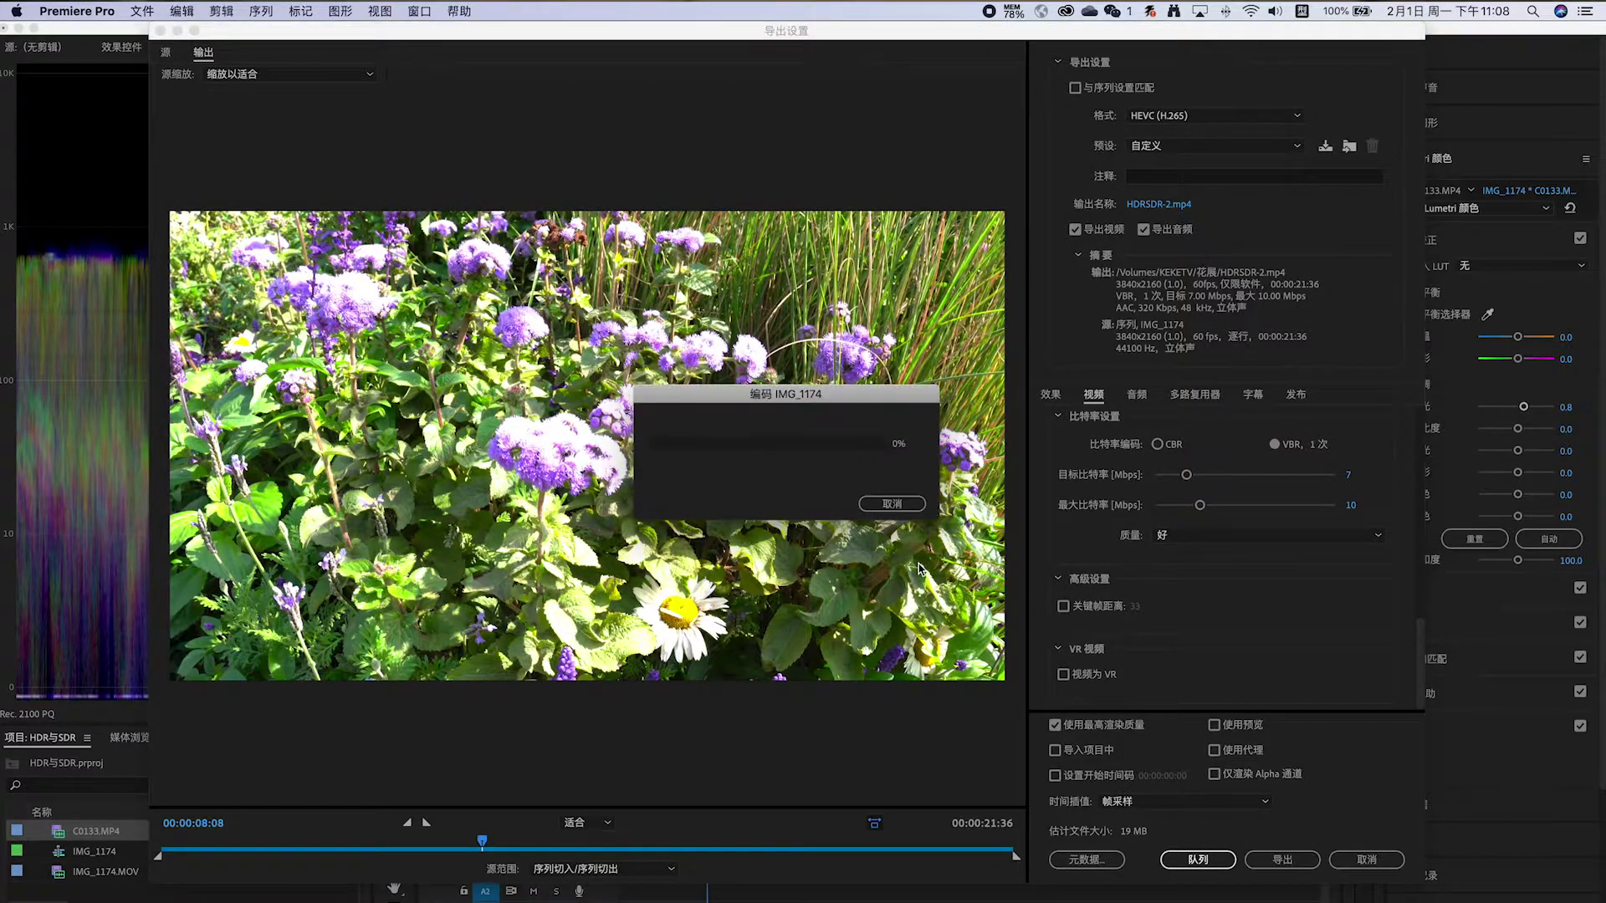